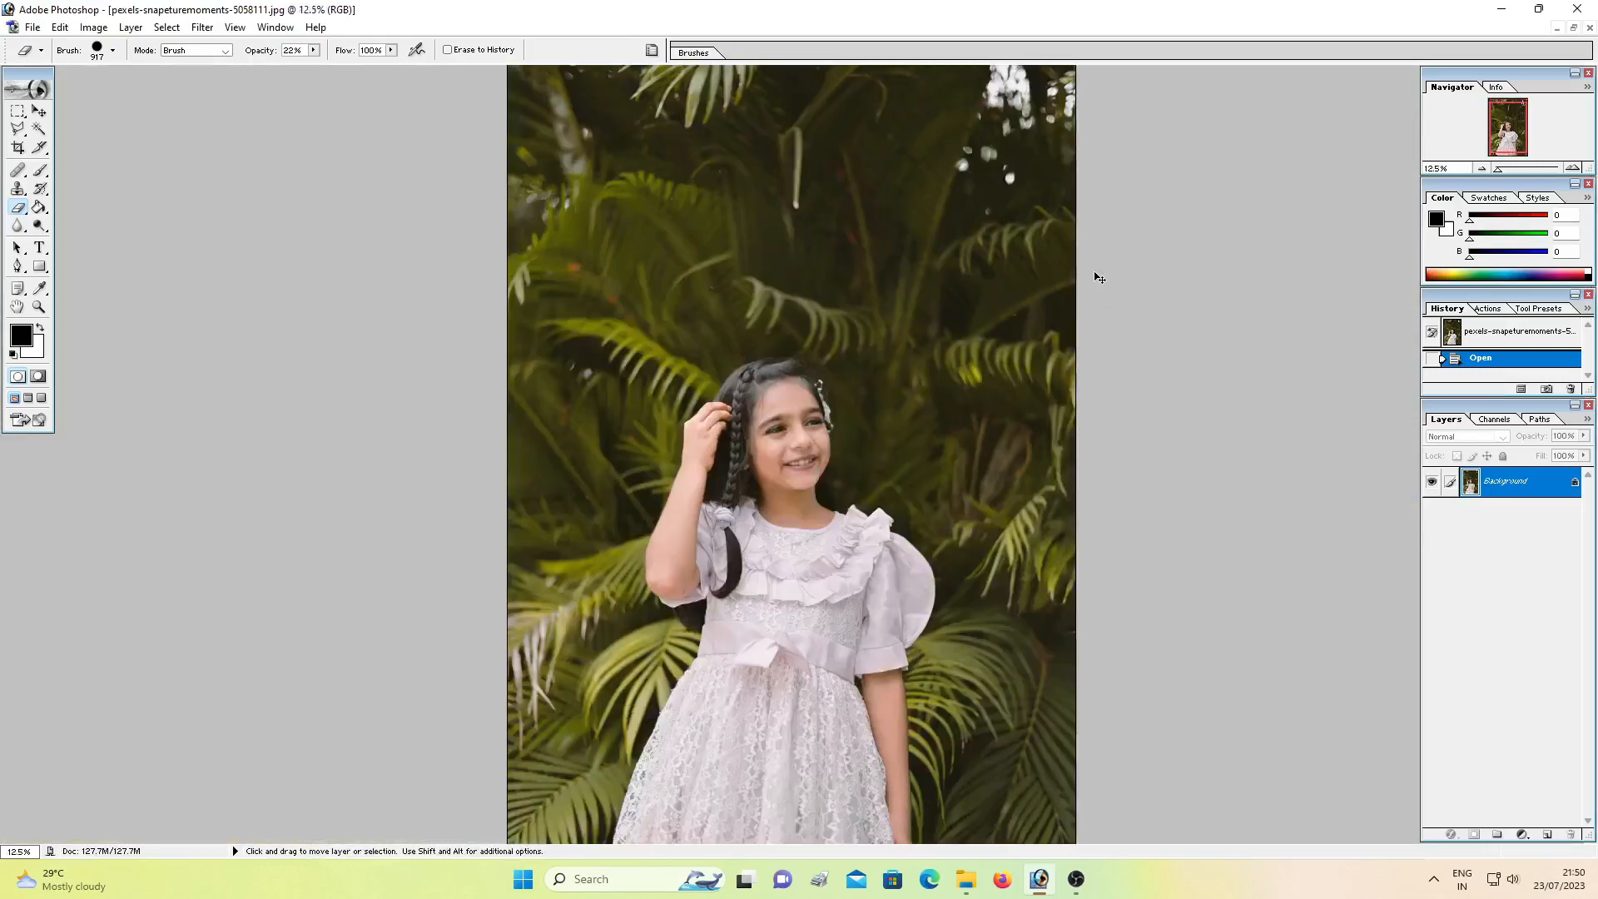
Duplicate the Background layer under its default name and apply Auto Levels to the copy
key(ctrl+minus)
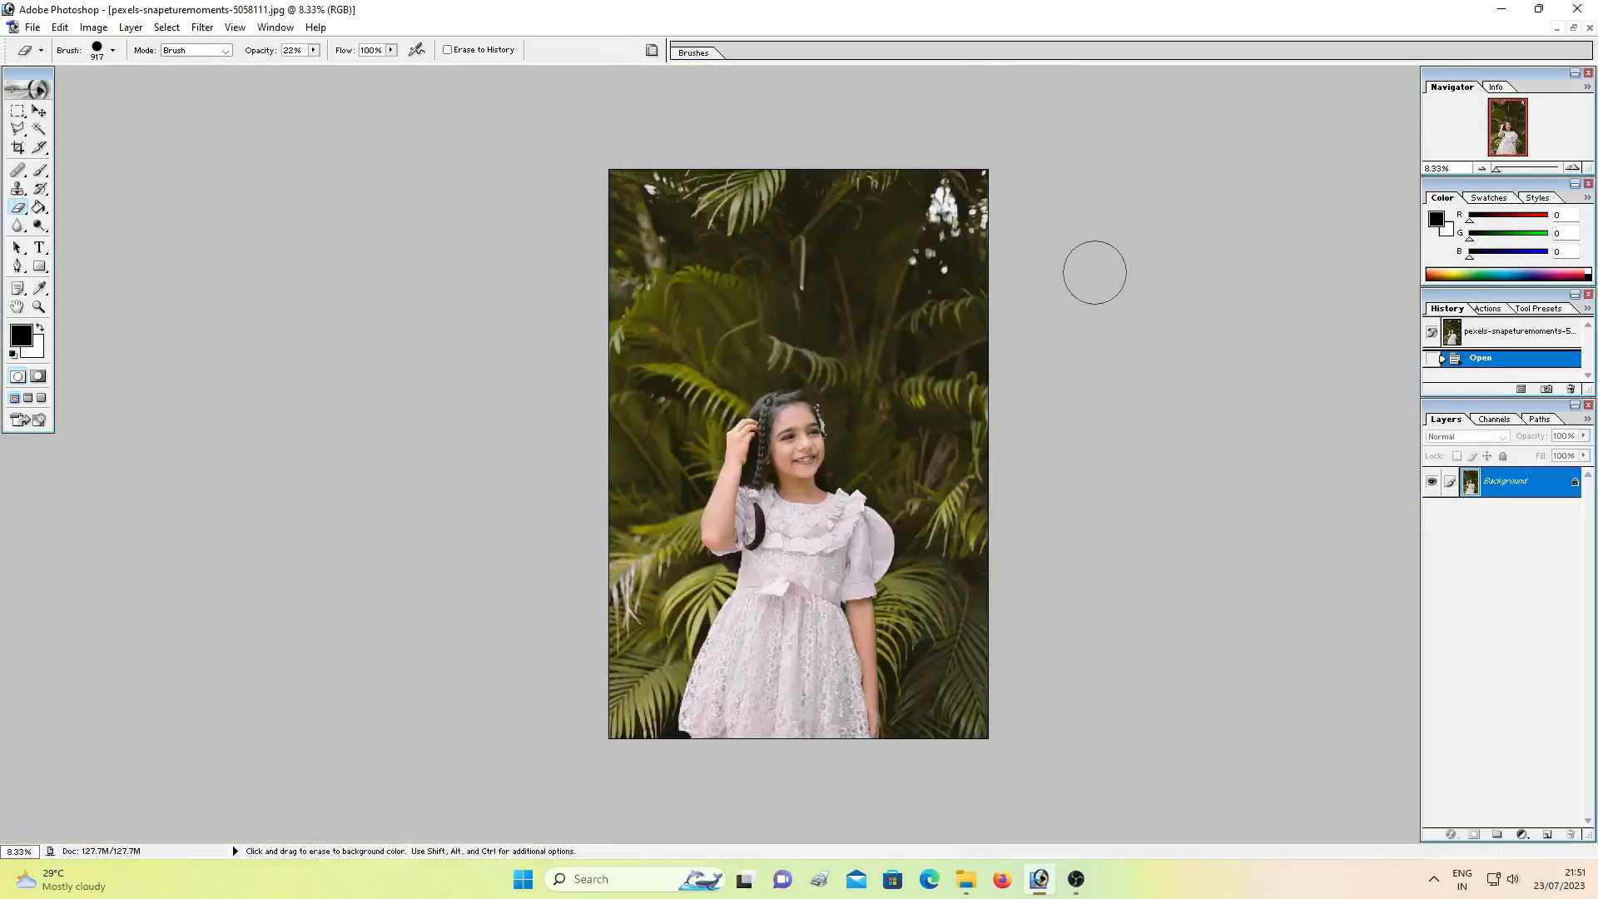
right_click(1510, 481)
click(1488, 536)
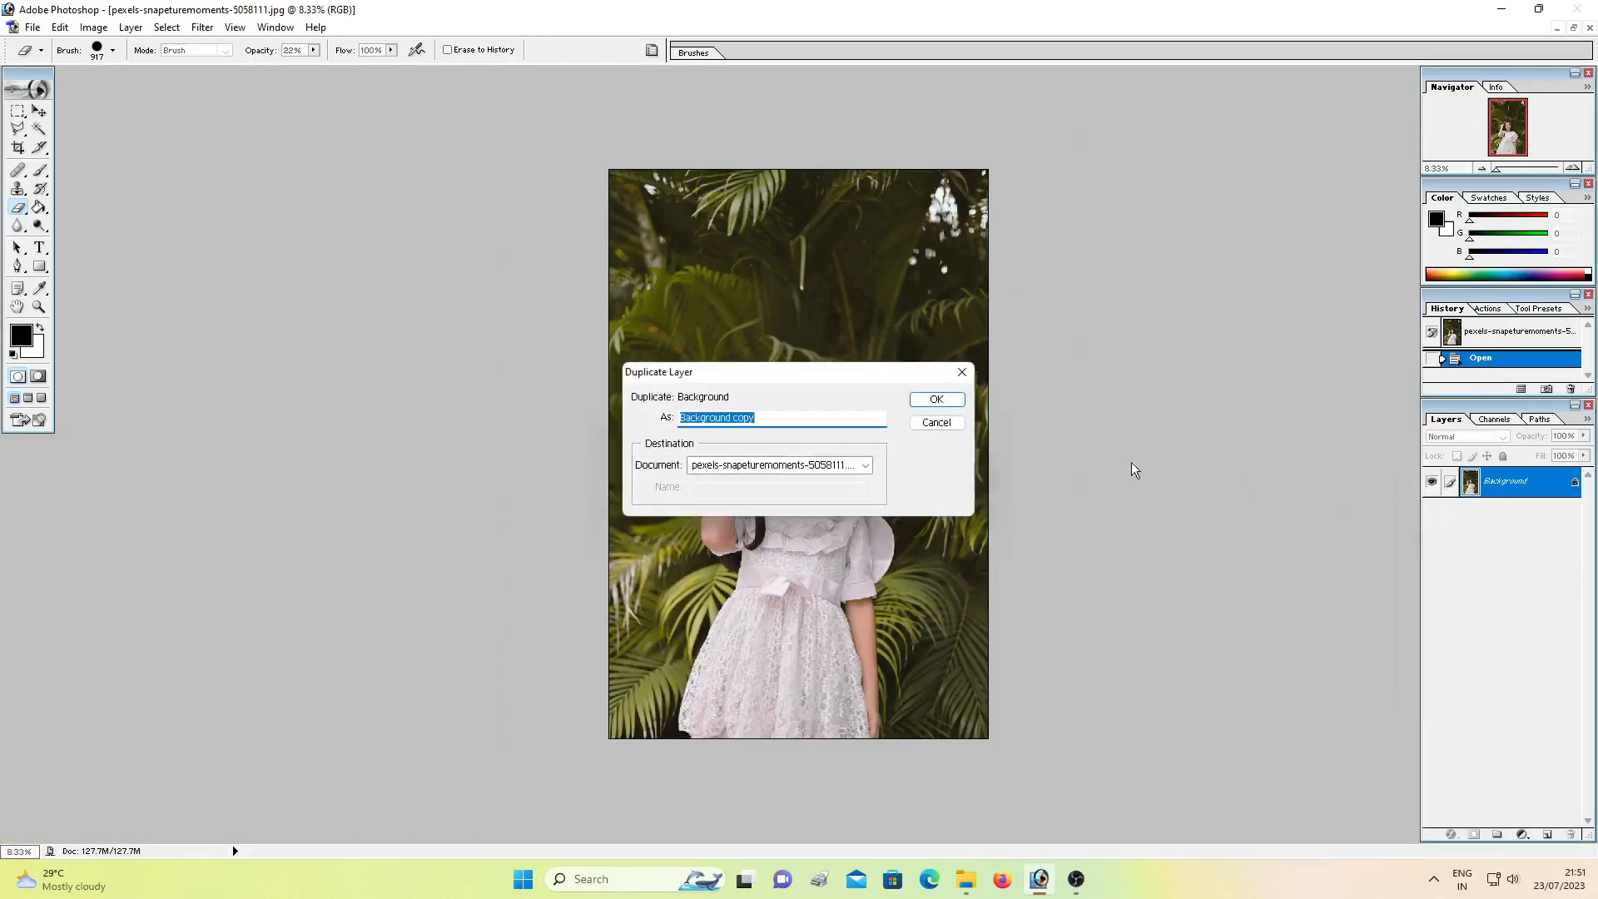
click(938, 401)
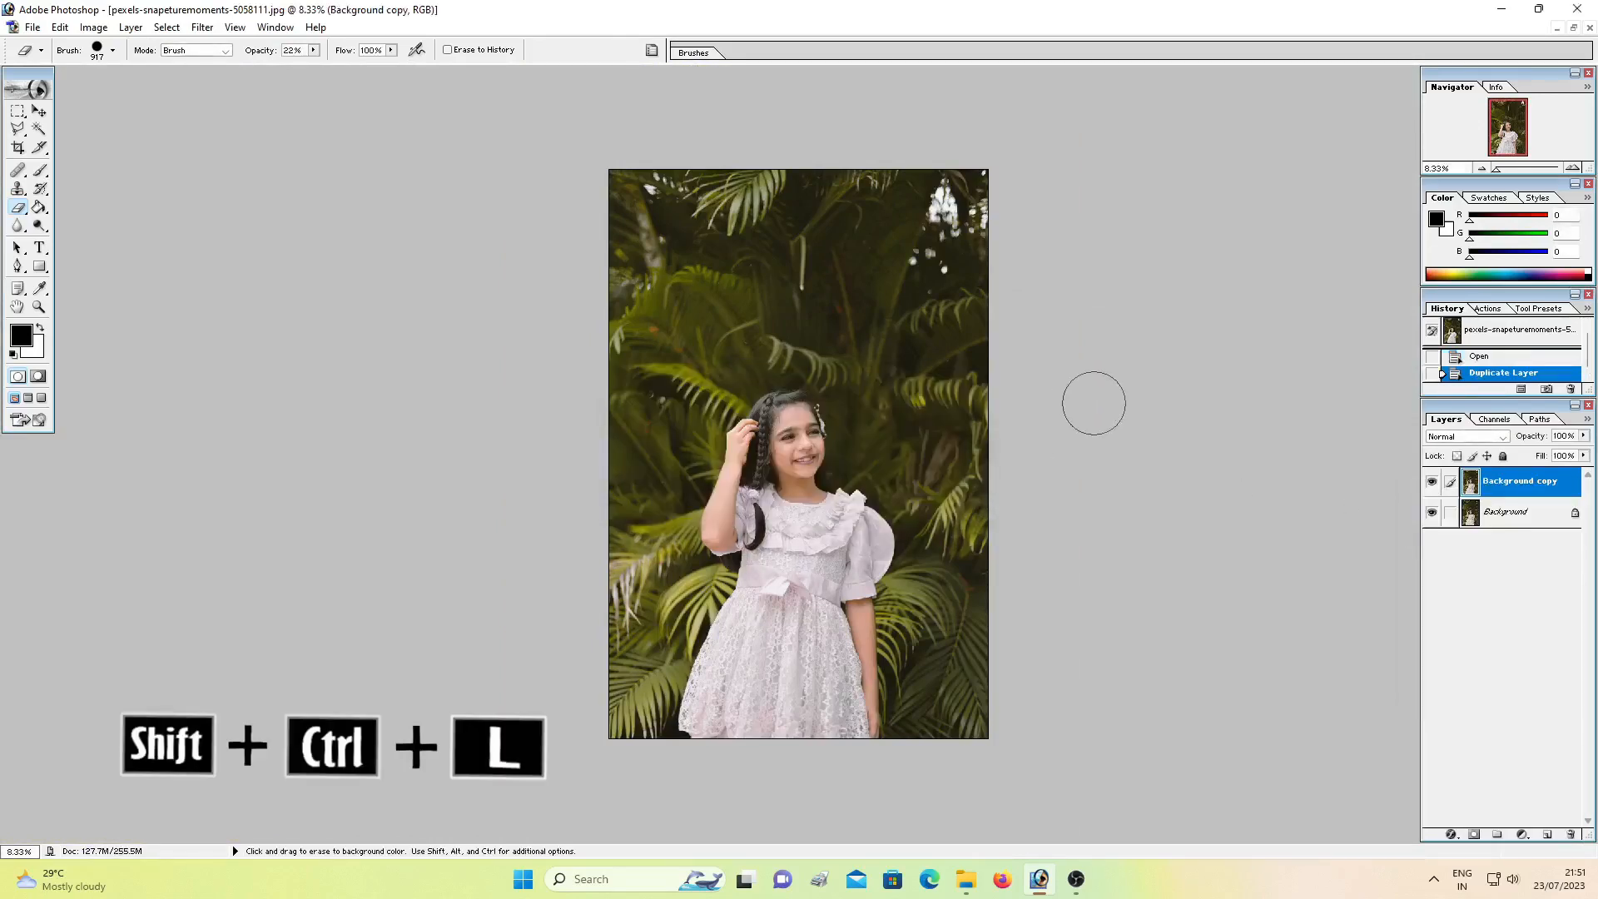
key(shift+ctrl+l)
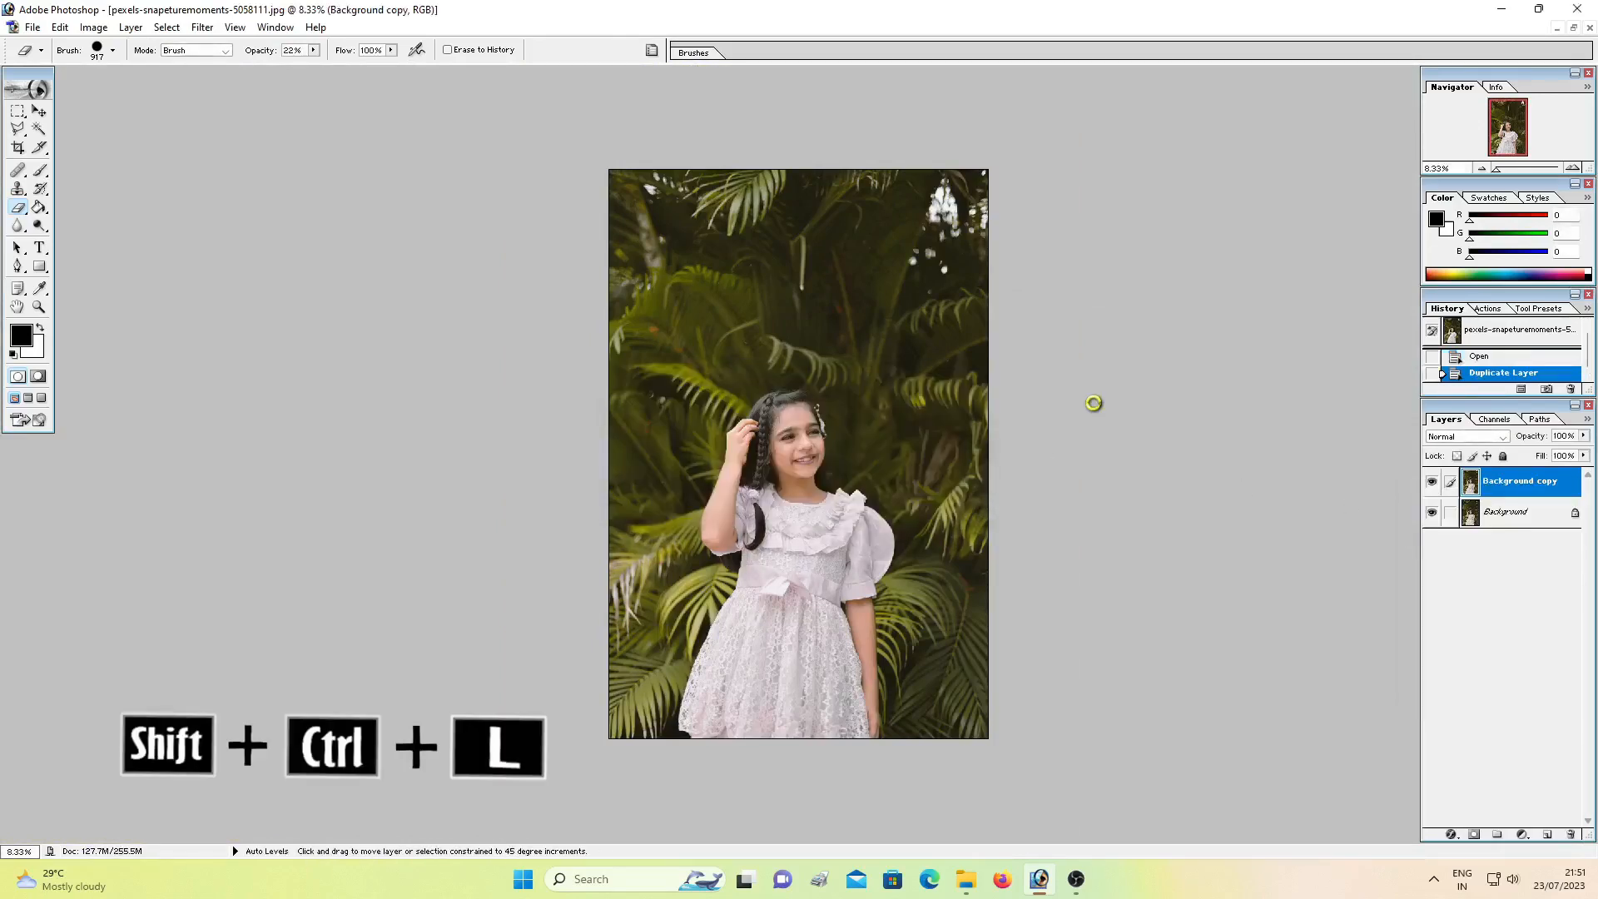
Brighten the copied layer with Curves, raising the RGB curve's midpoint to input 99, output 146
key(ctrl+m)
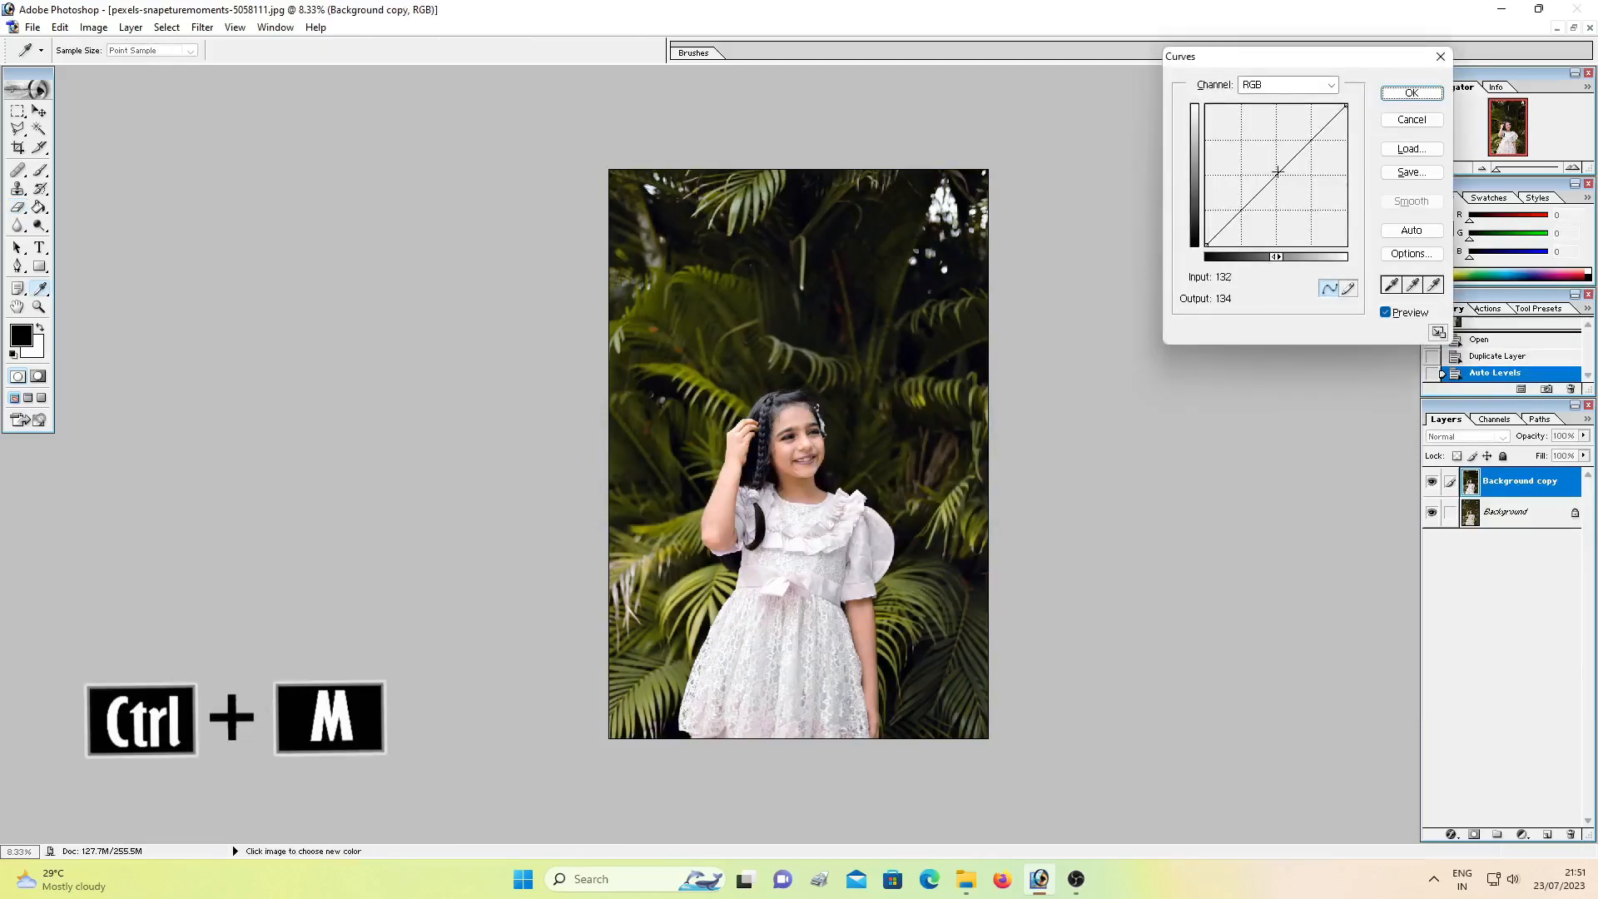
drag(1277, 172, 1261, 165)
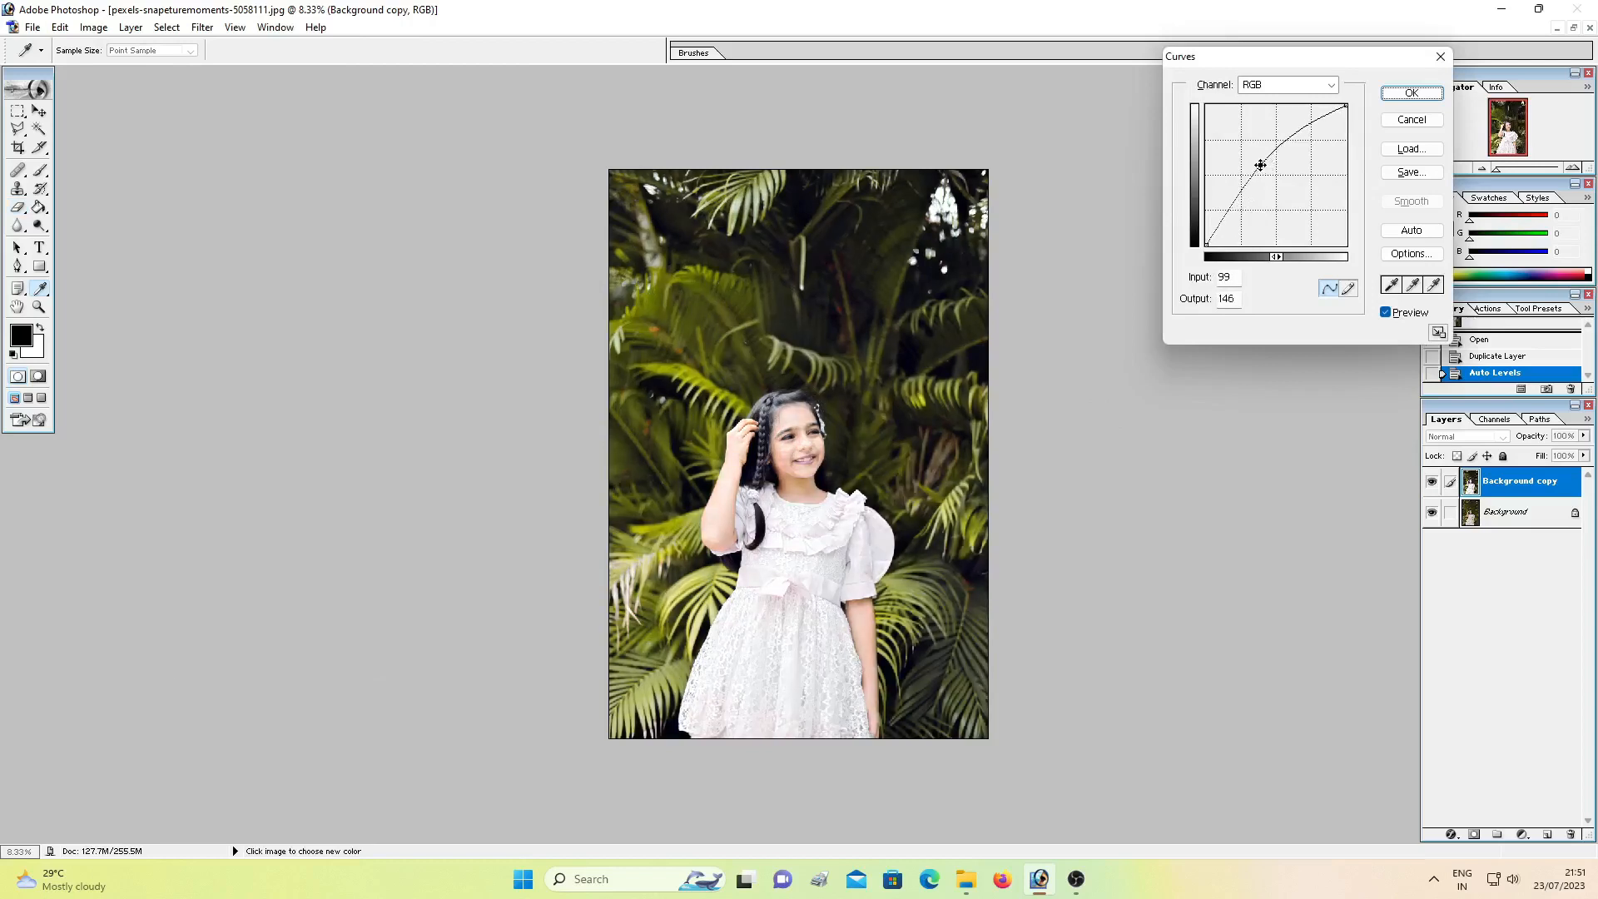
click(1412, 93)
key(e)
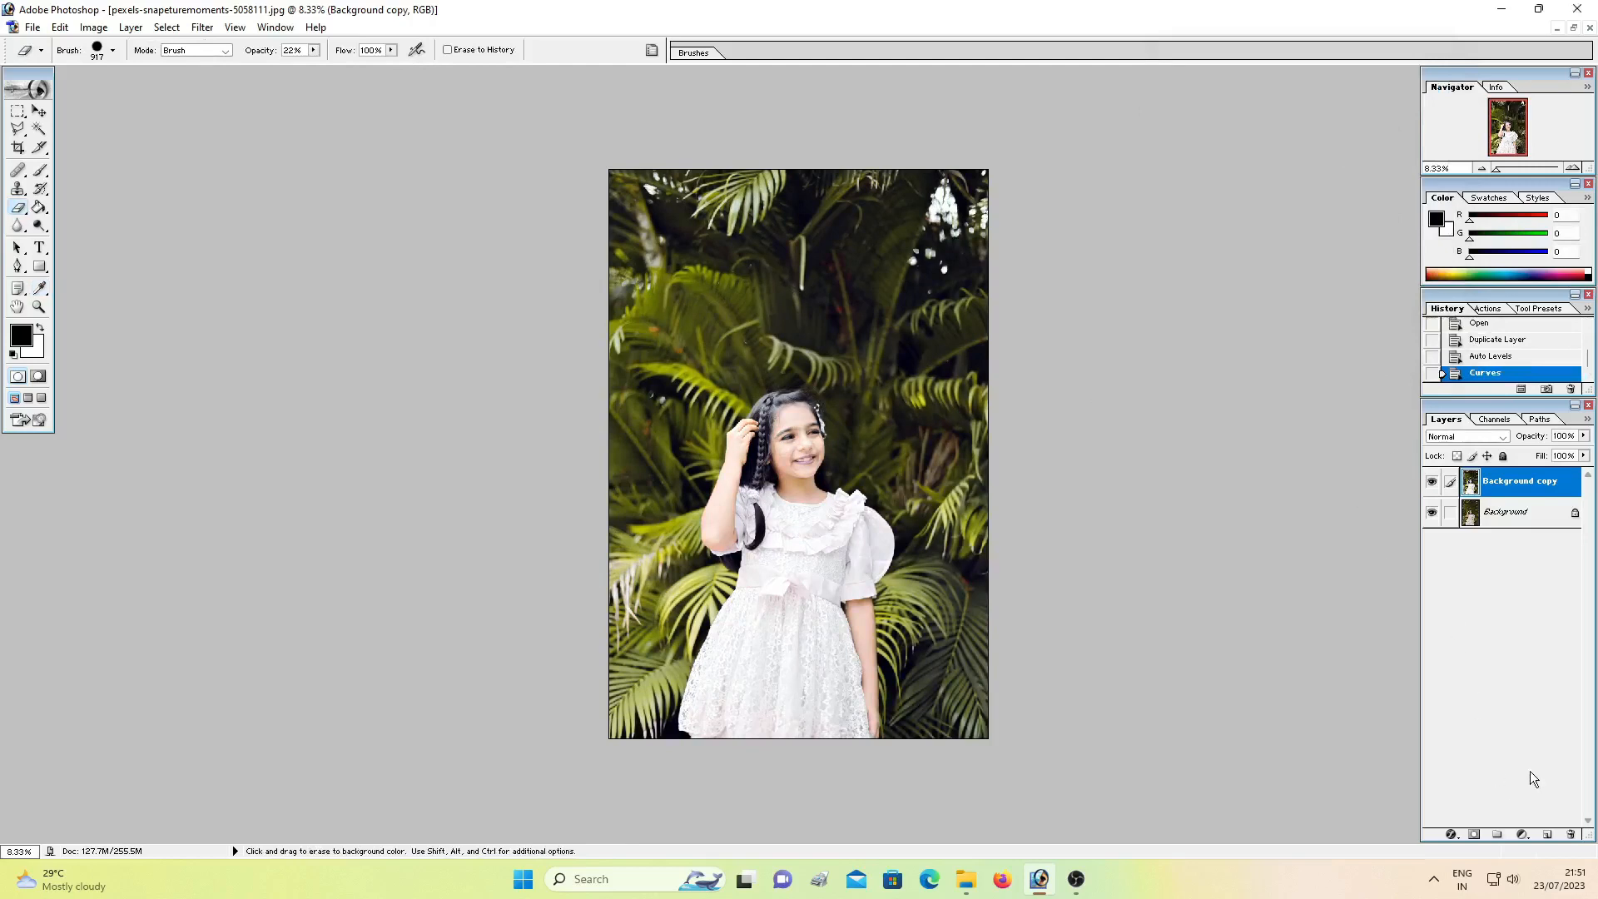
Add a Hue/Saturation adjustment layer above the copy and set the Master saturation to +56
click(1523, 834)
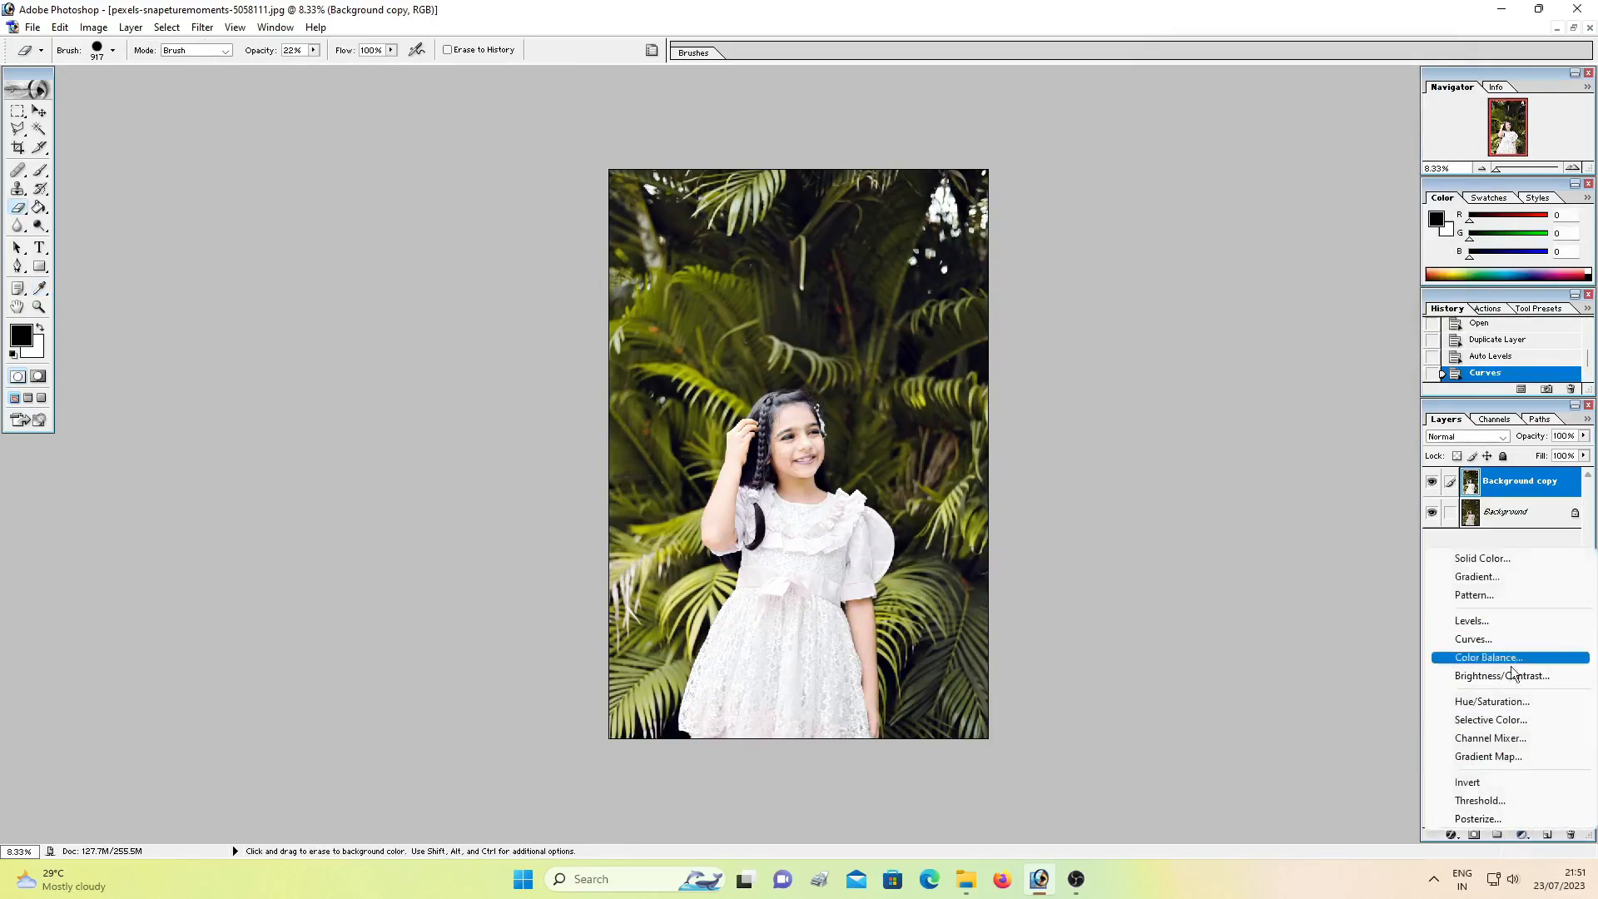
click(1512, 707)
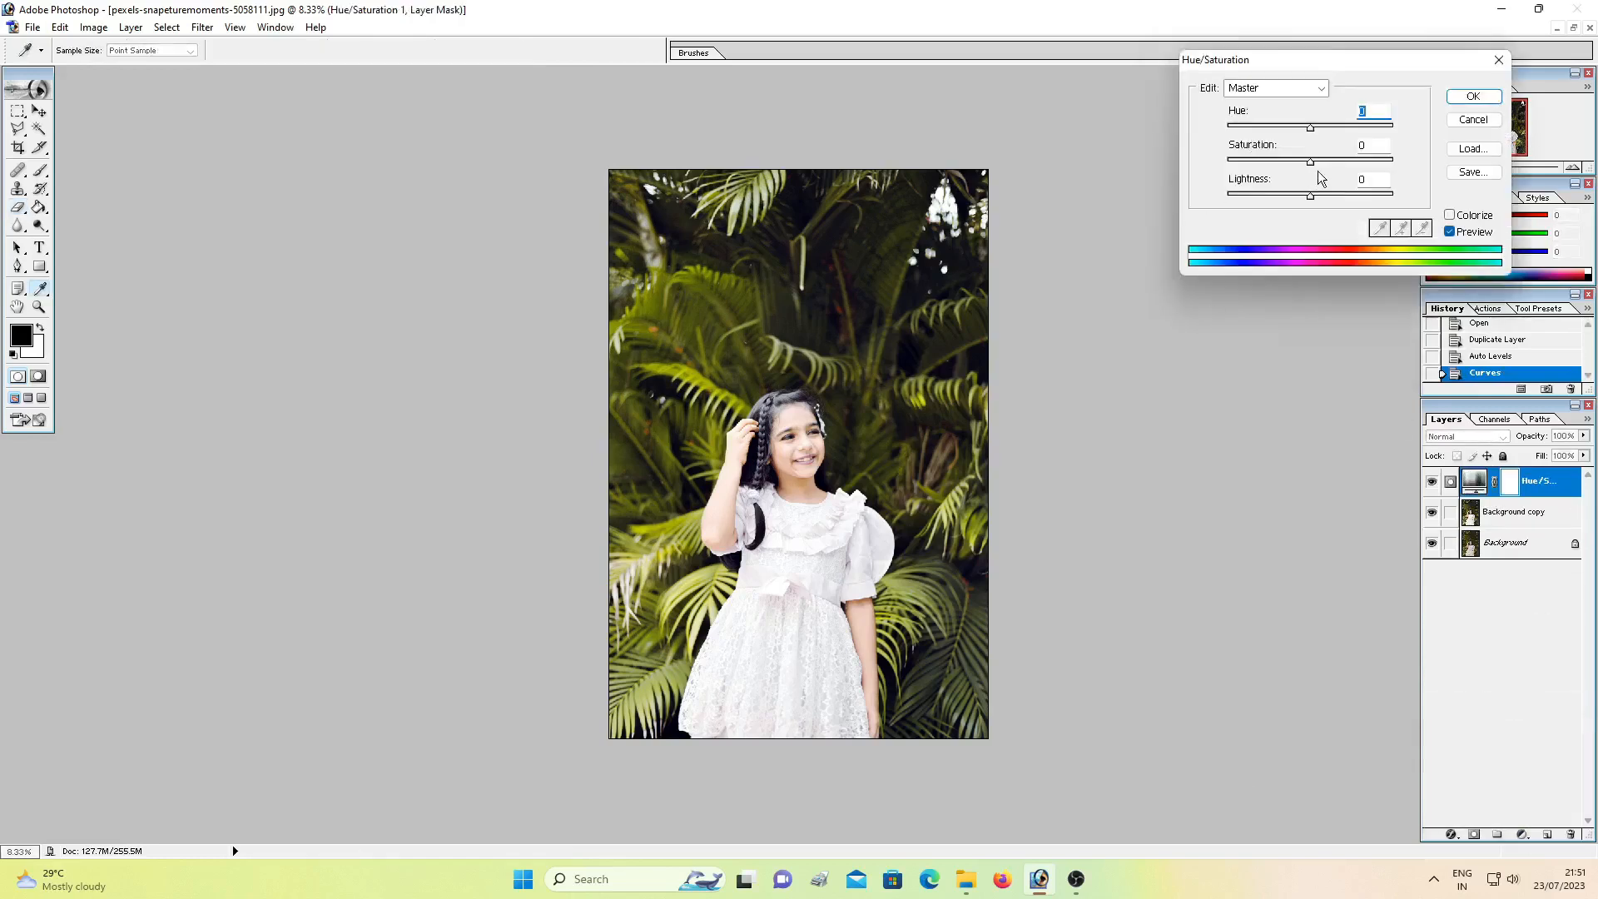
drag(1324, 167, 1340, 165)
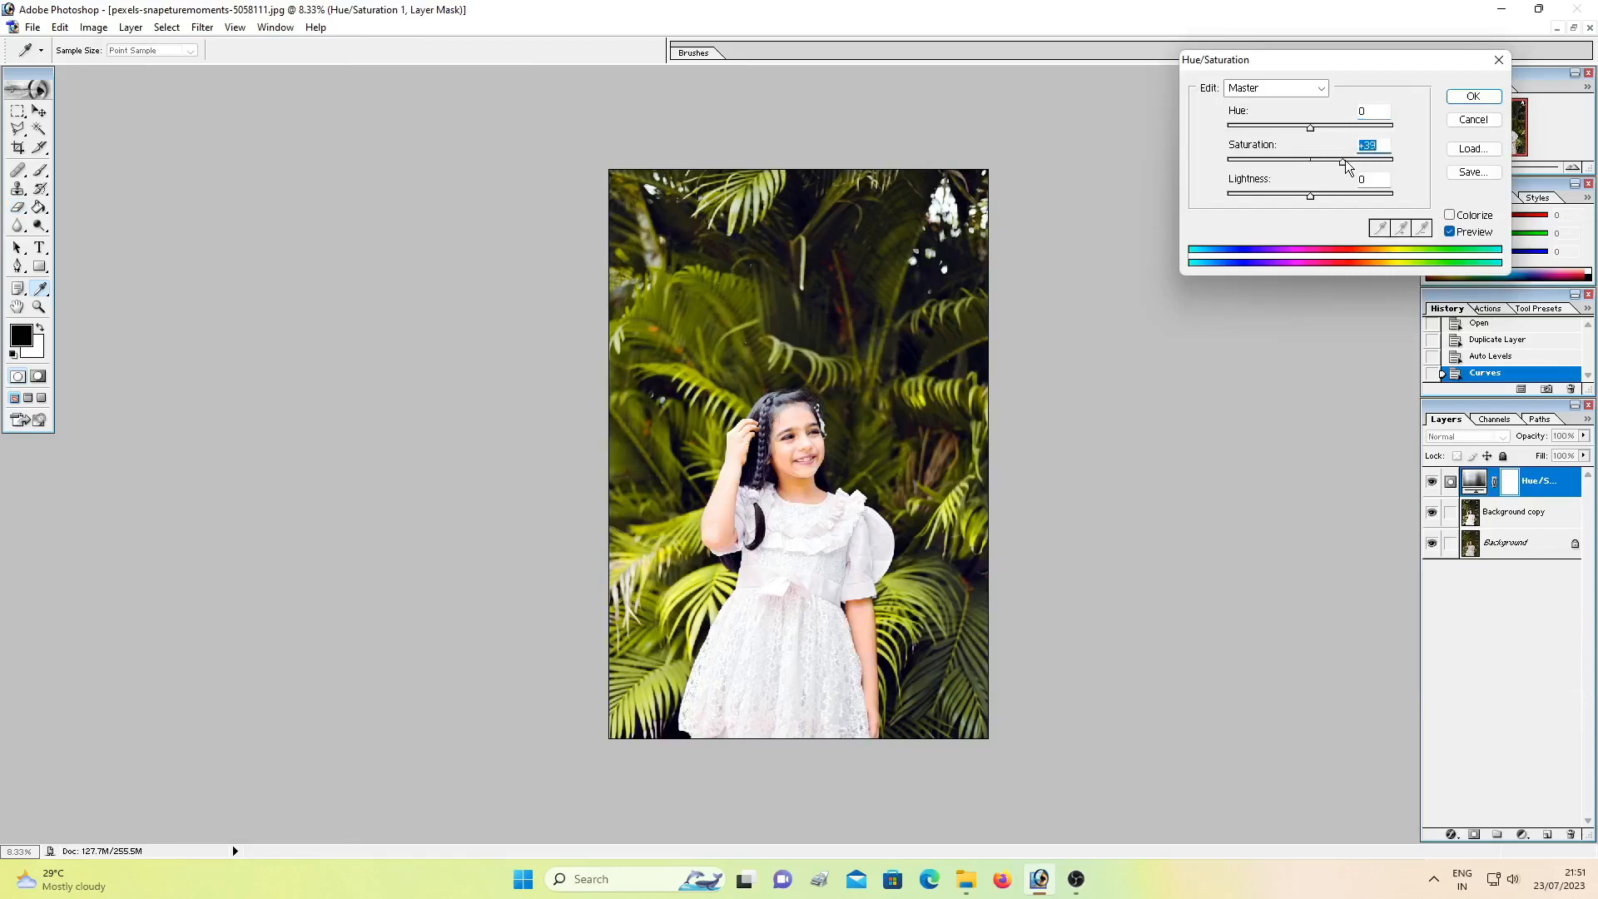
click(1325, 159)
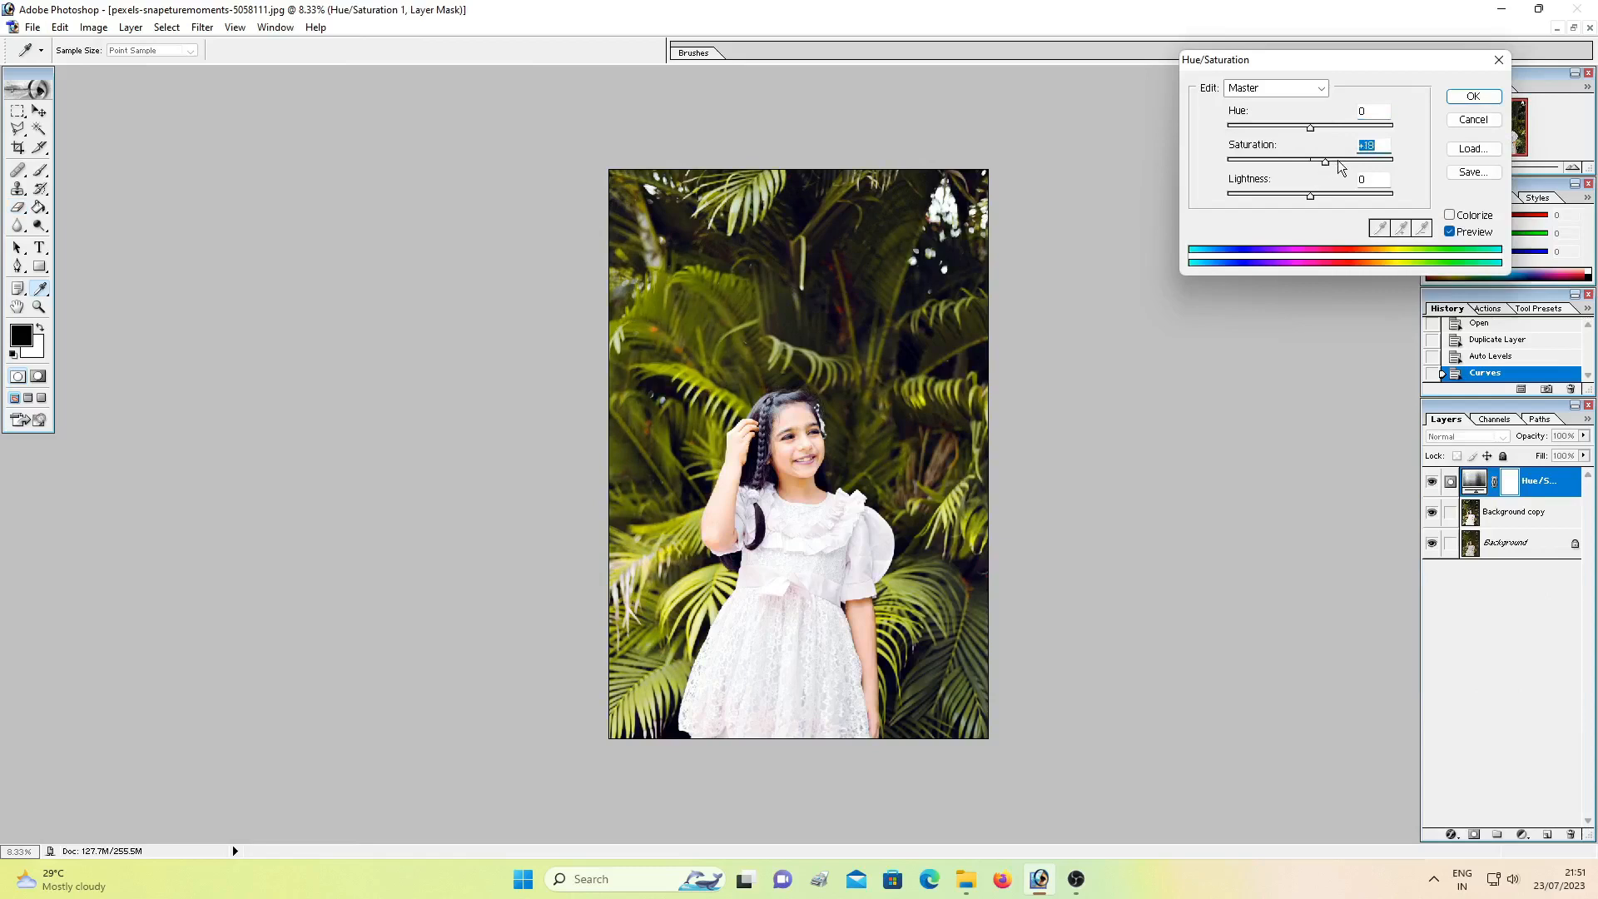
drag(1344, 160, 1366, 166)
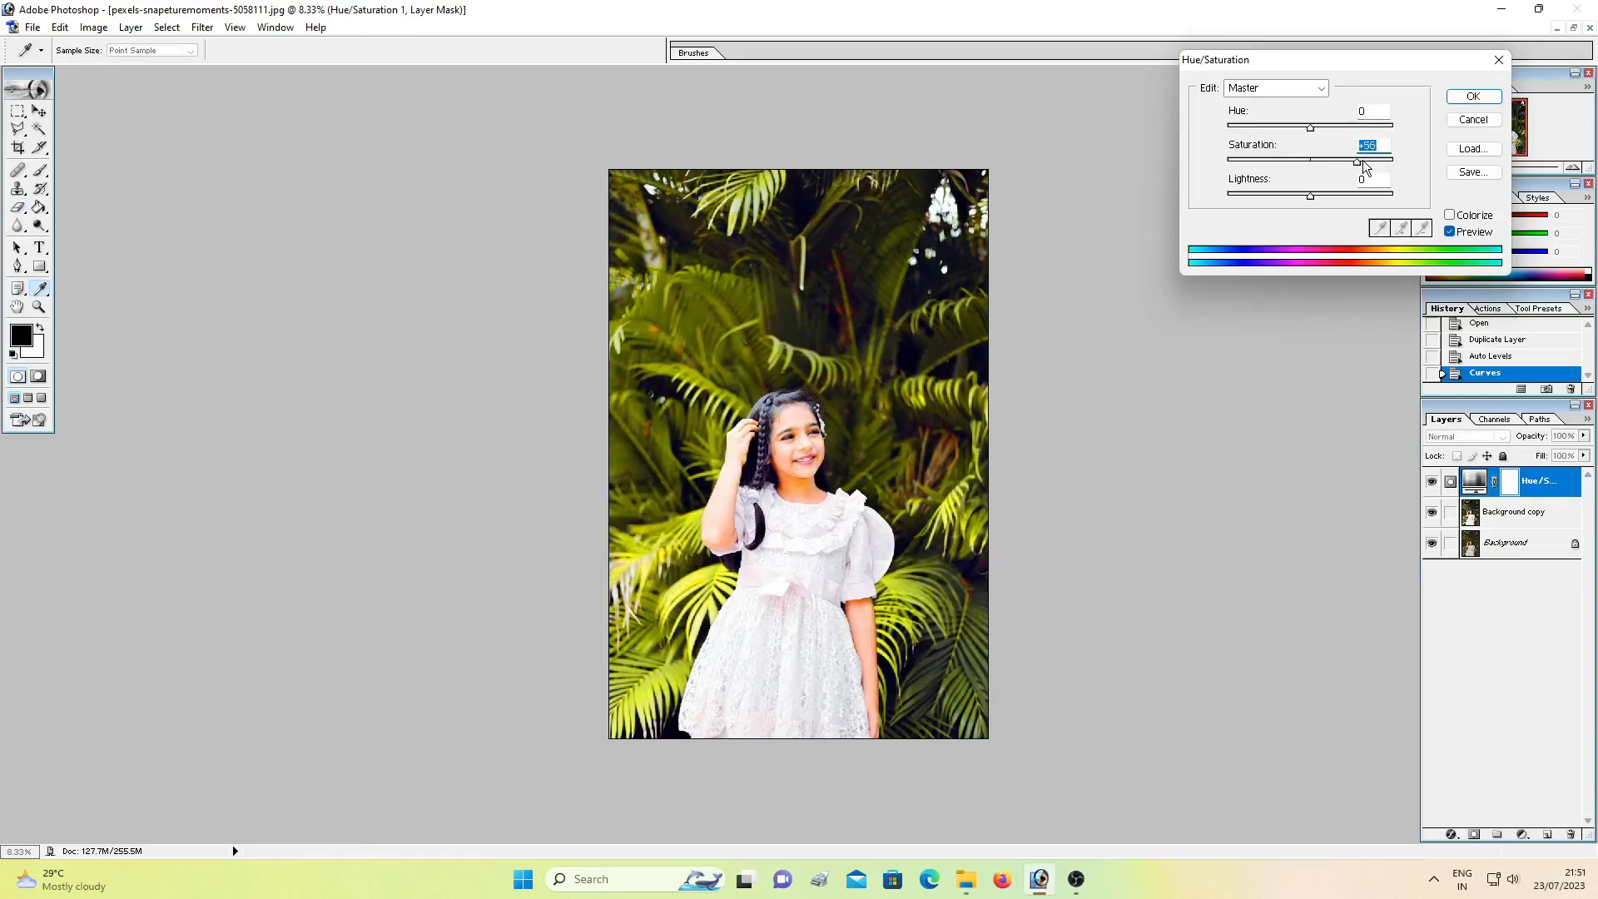
For the Yellows range, set the saturation to +24, shift the hue toward green and apply the adjustment
click(1303, 88)
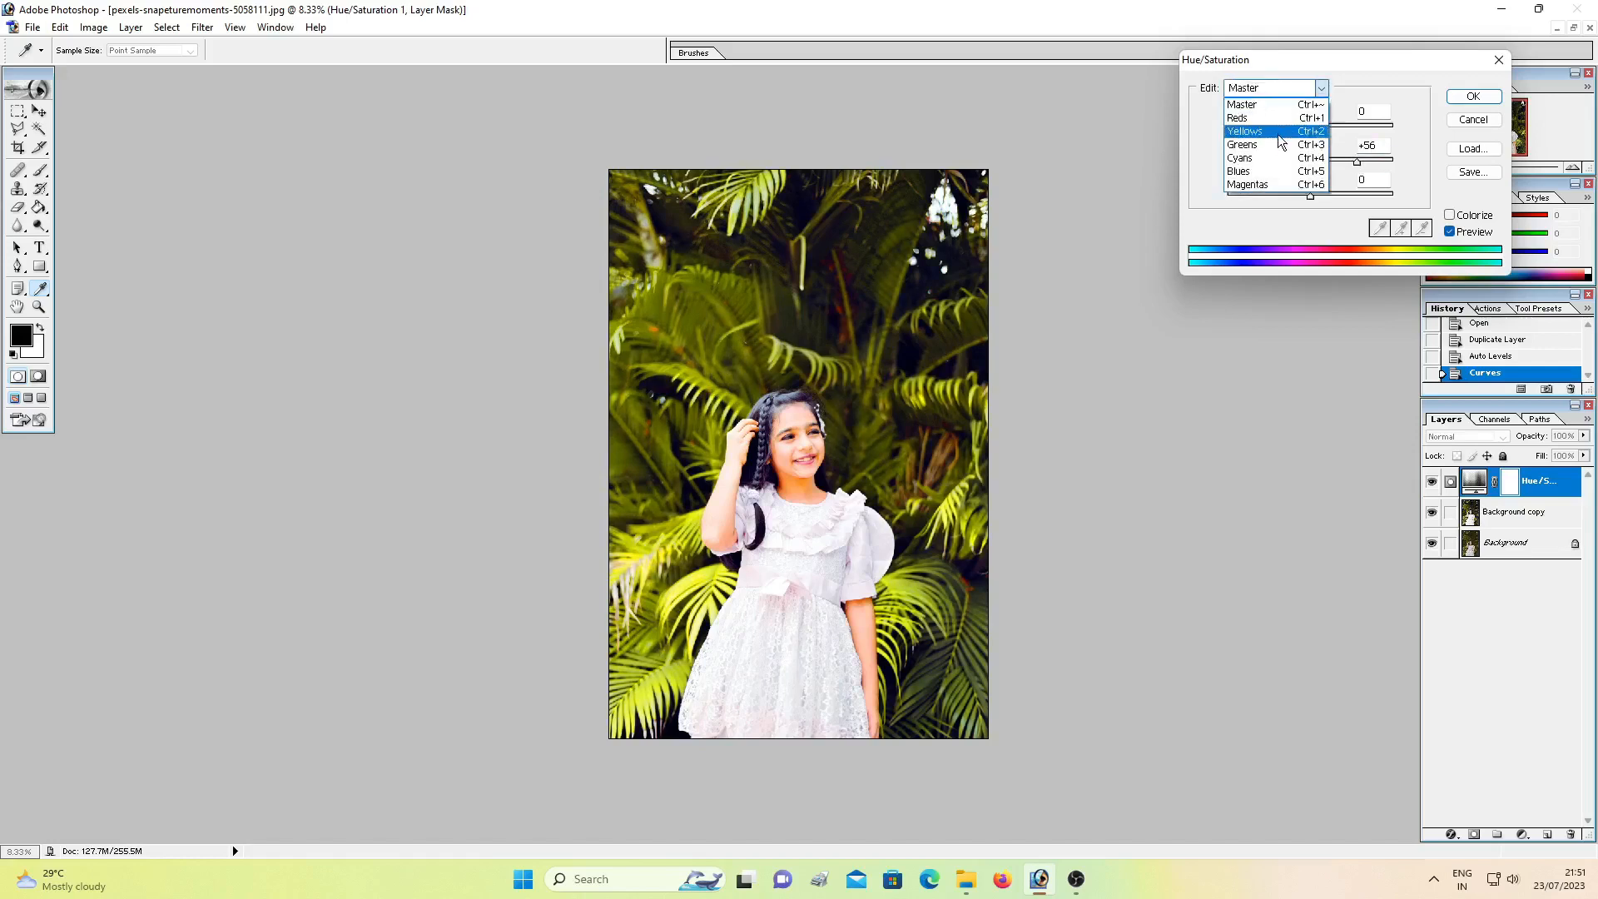
click(1275, 133)
drag(1311, 160, 1338, 164)
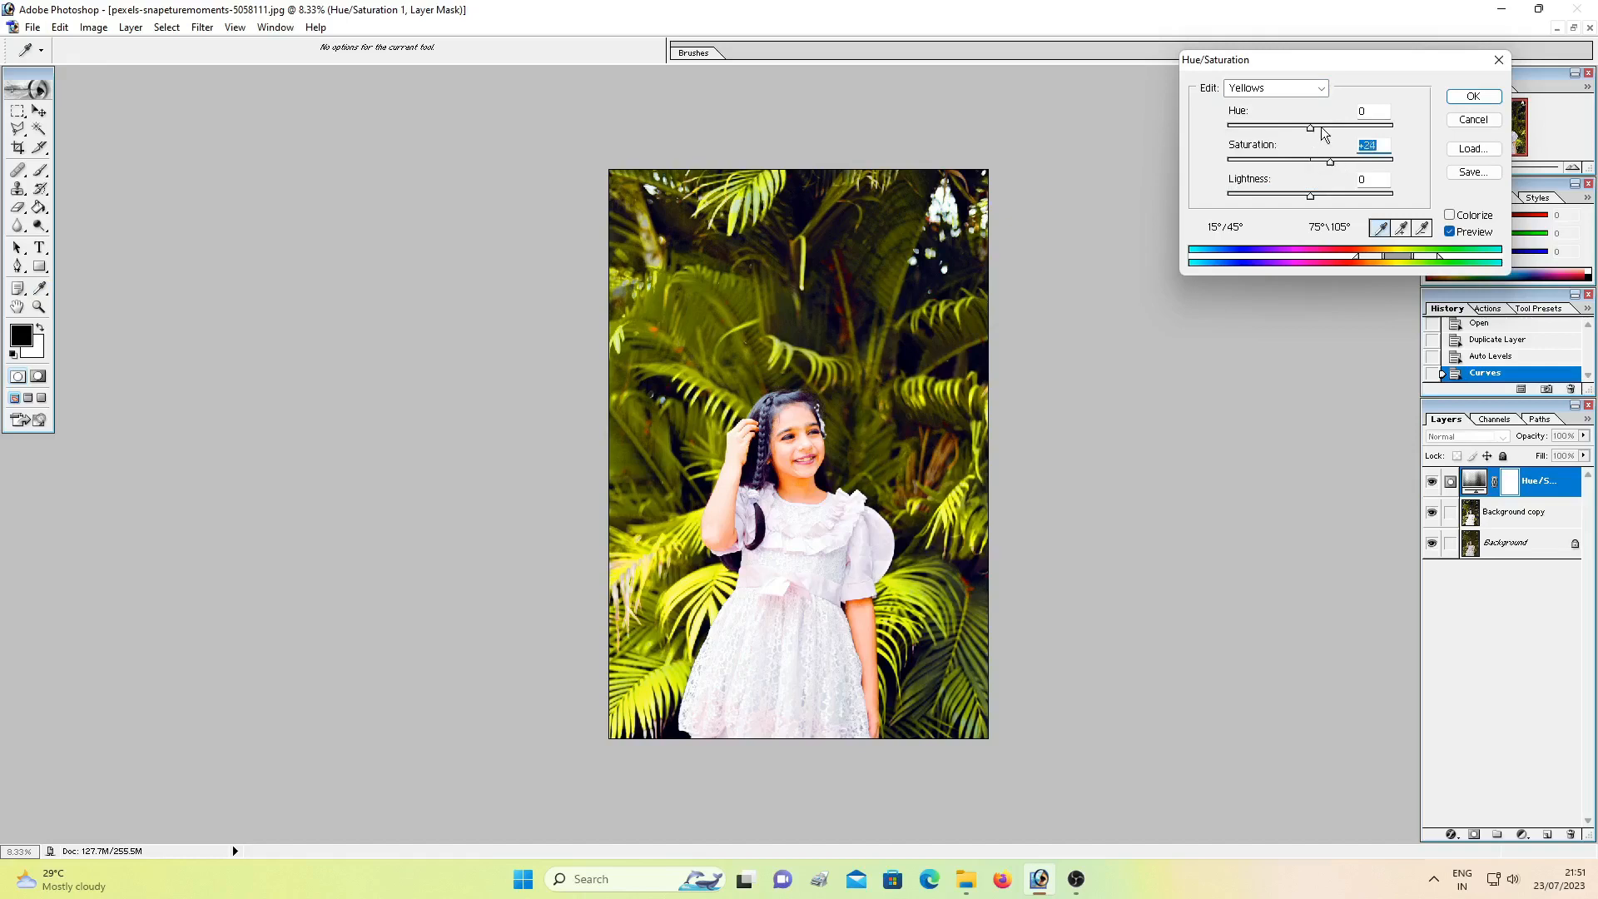
mouse_move(1323, 129)
mouse_down()
mouse_move(1382, 132)
mouse_move(1291, 127)
mouse_move(1339, 127)
mouse_up()
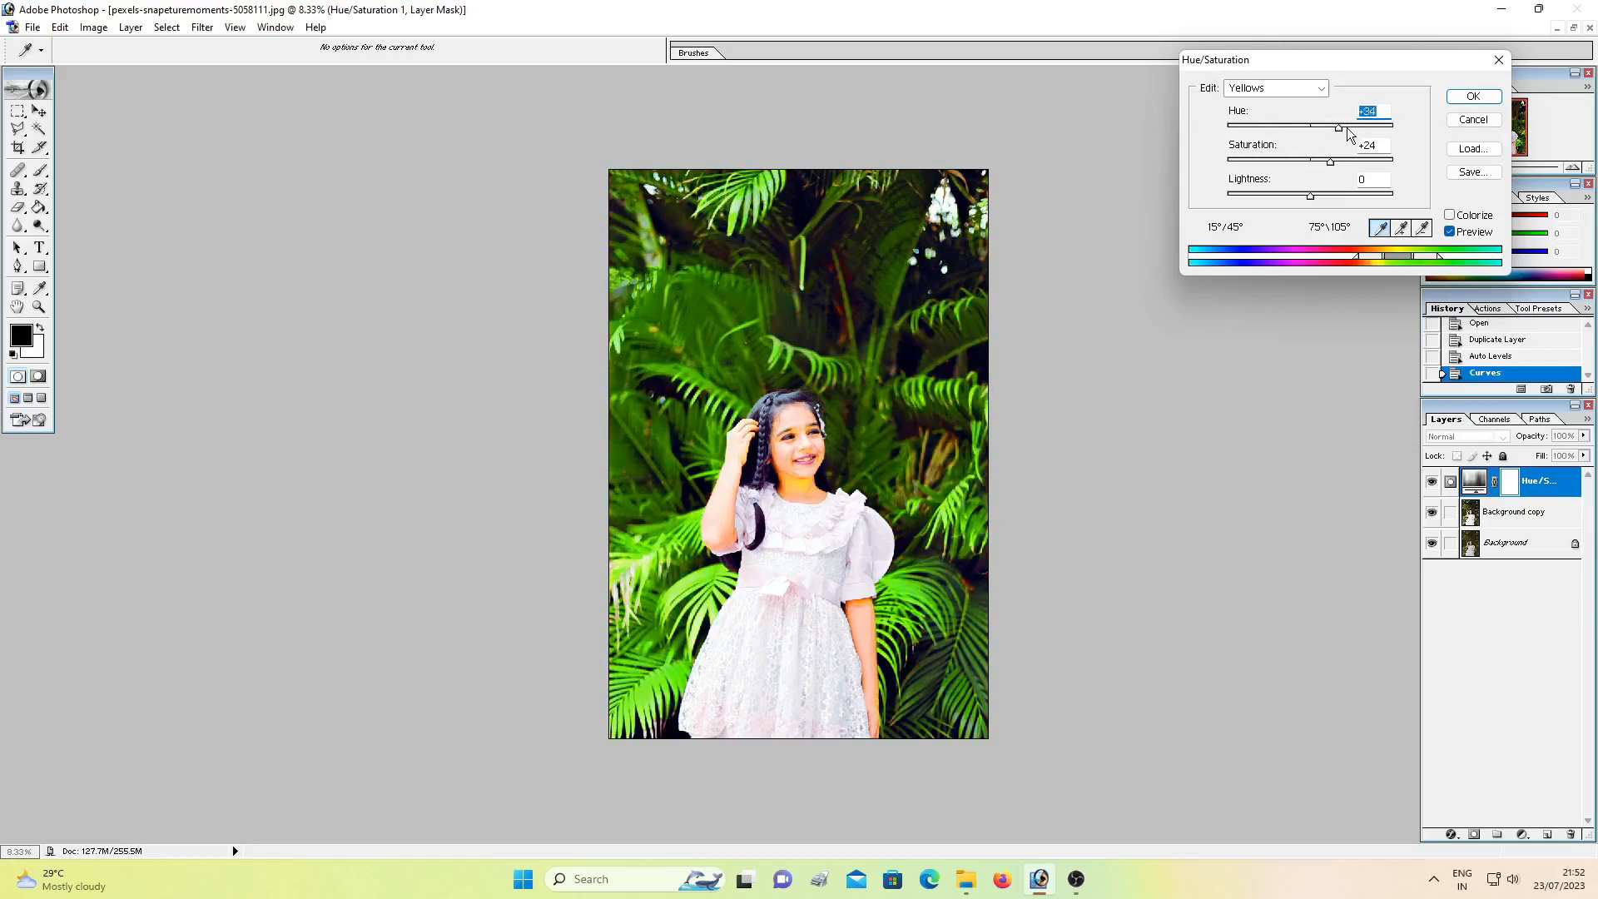
click(1346, 128)
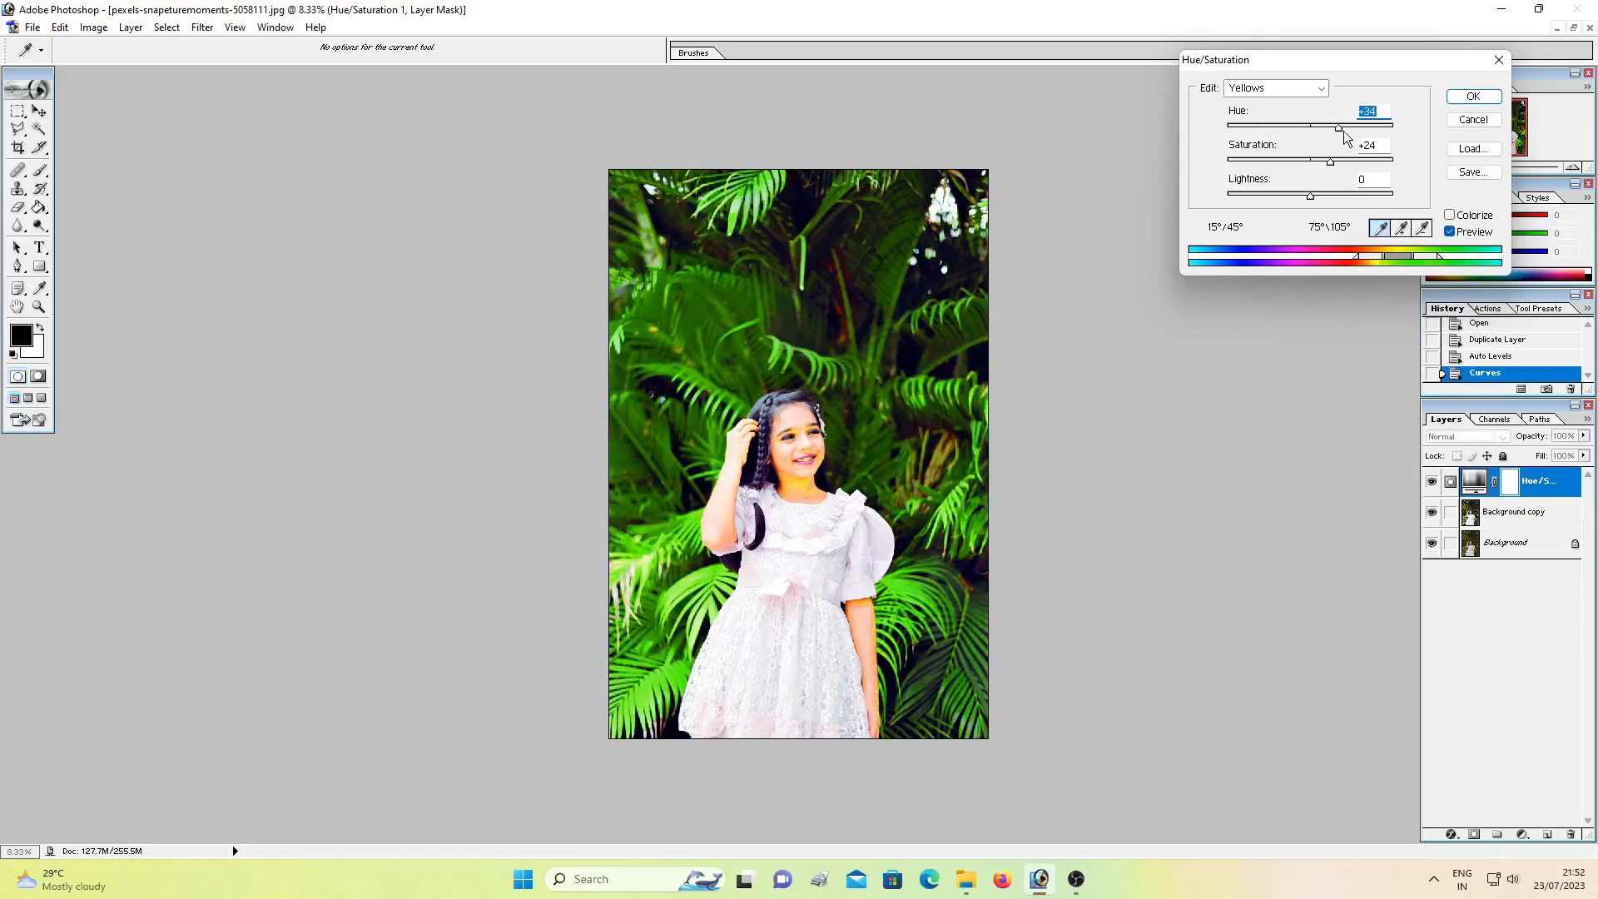
click(1350, 127)
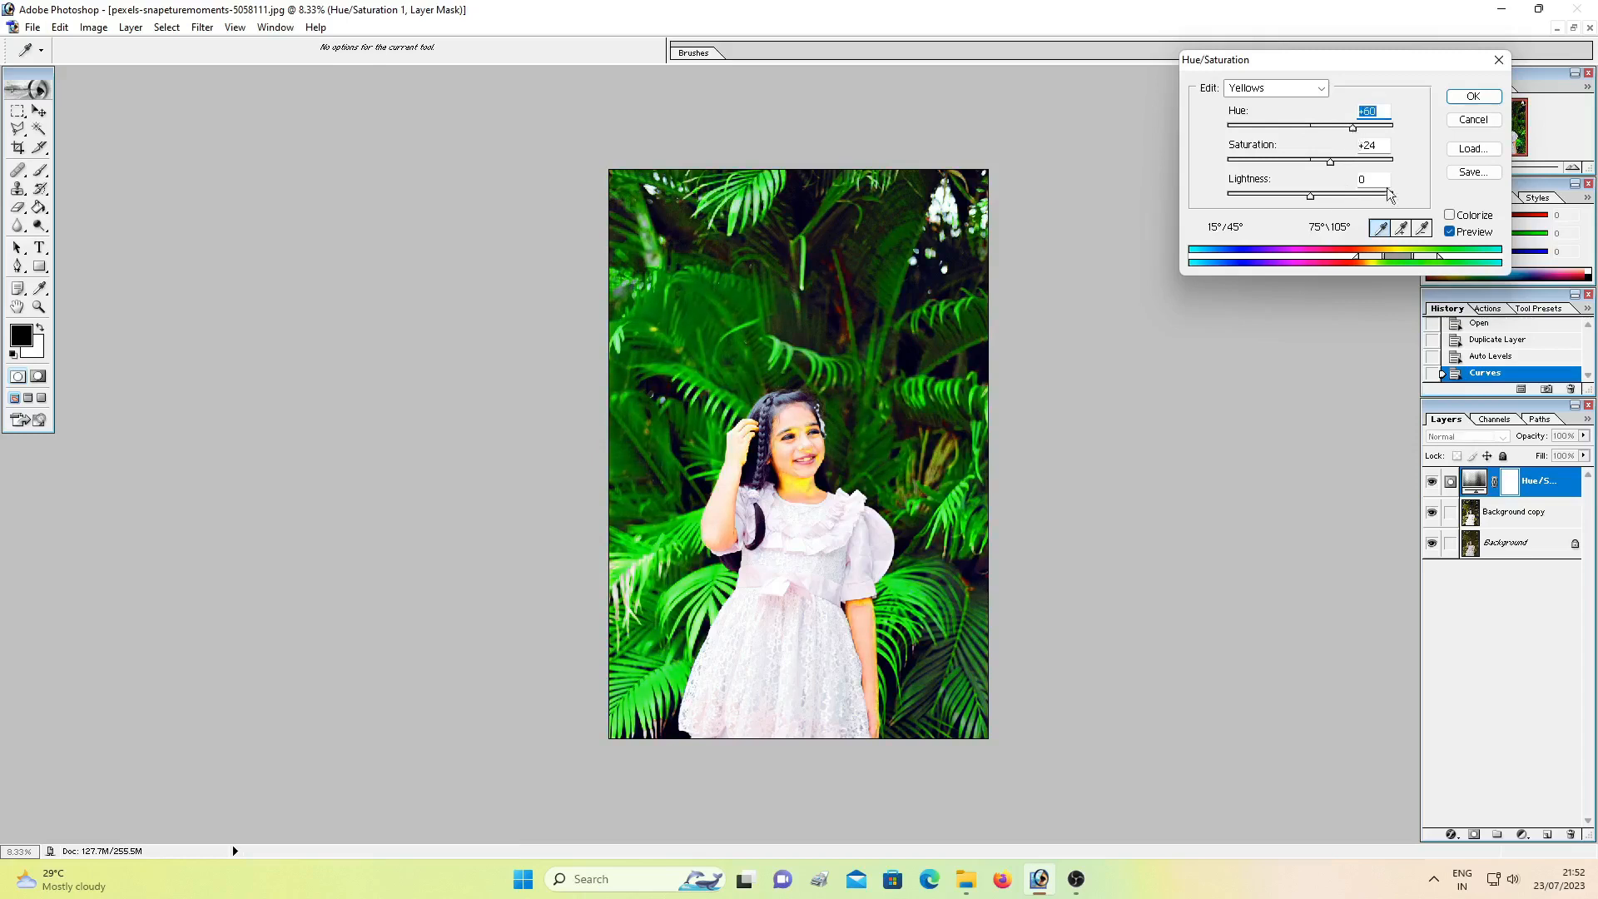
click(1469, 97)
key(e)
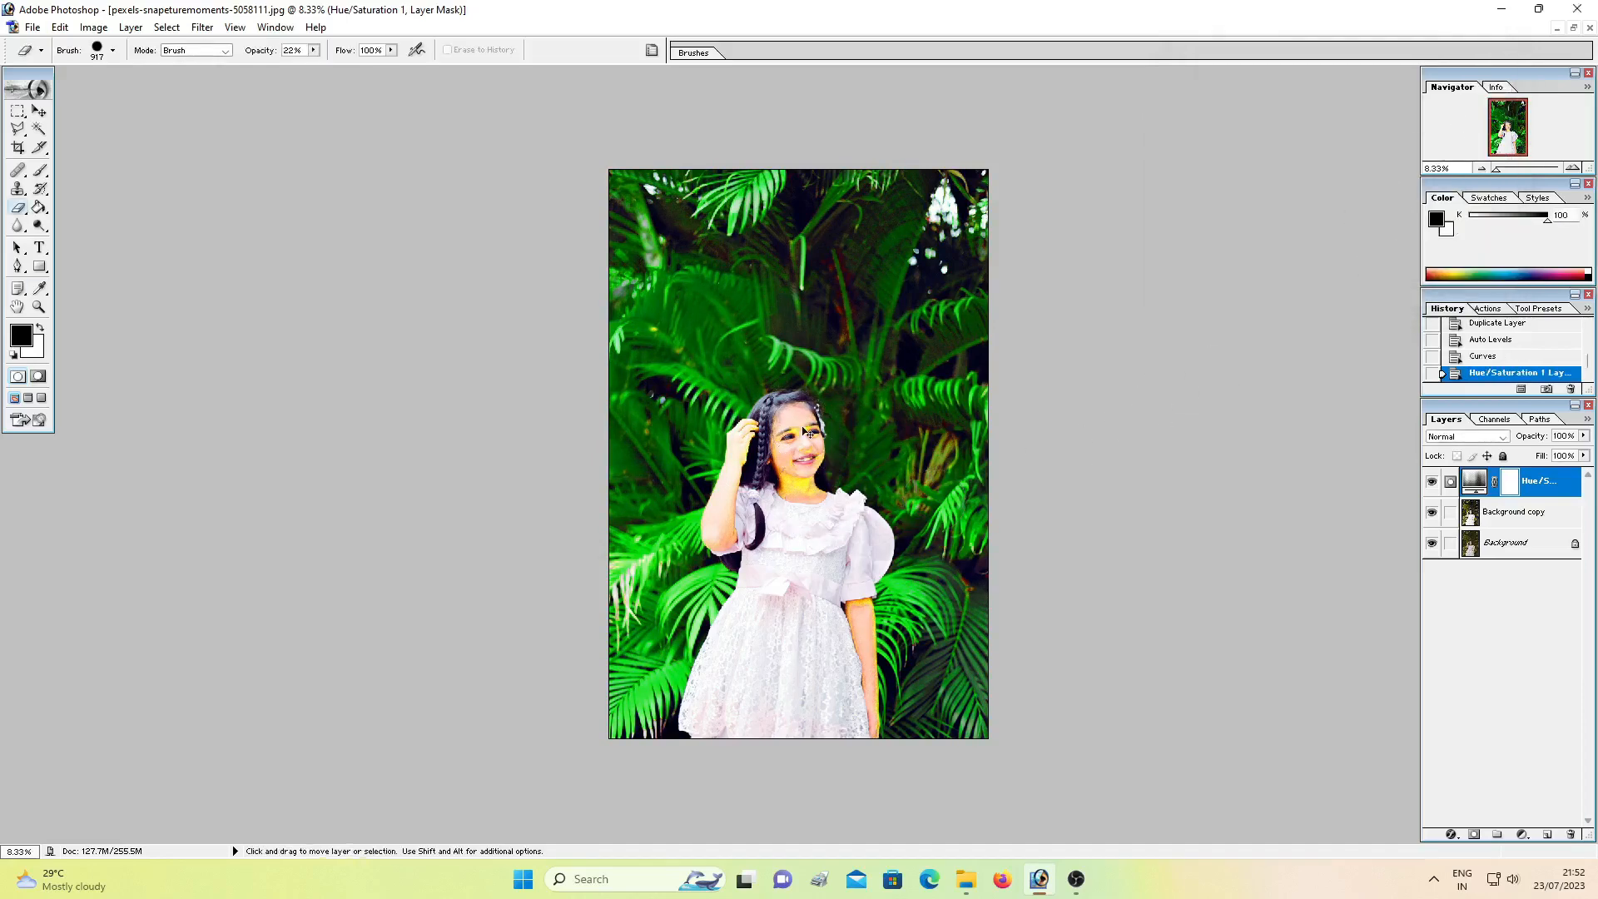
Swap the foreground and background colours and erase the Hue/Saturation effect from the girl's face and neck at 22% opacity
key(ctrl+plus)
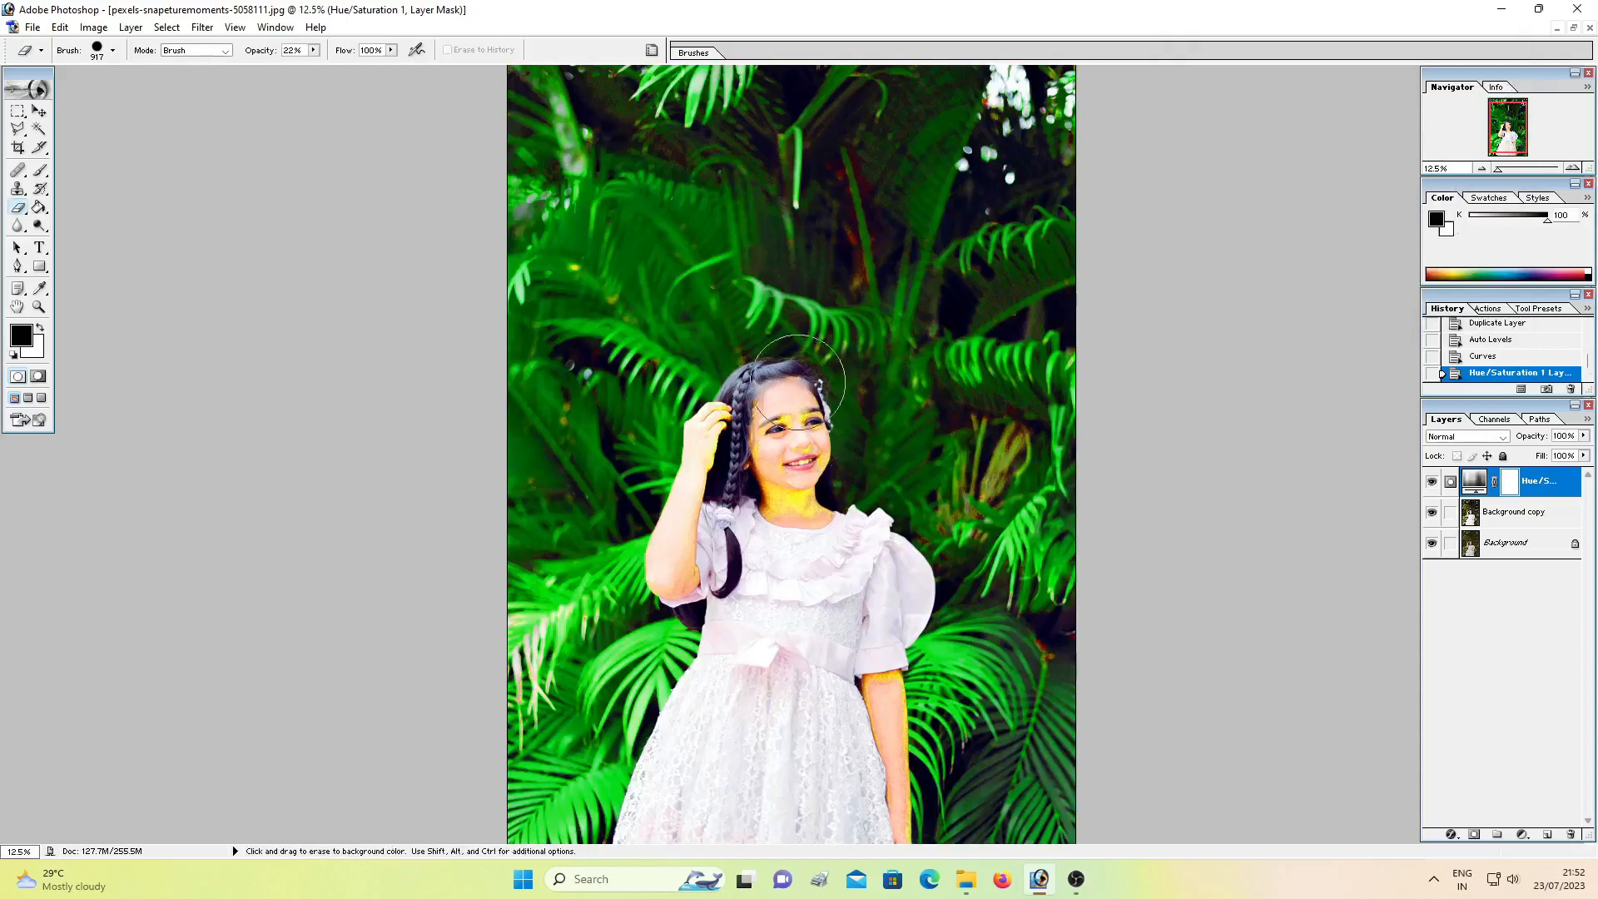
mouse_move(774, 426)
mouse_down()
mouse_move(799, 467)
mouse_move(787, 499)
mouse_up()
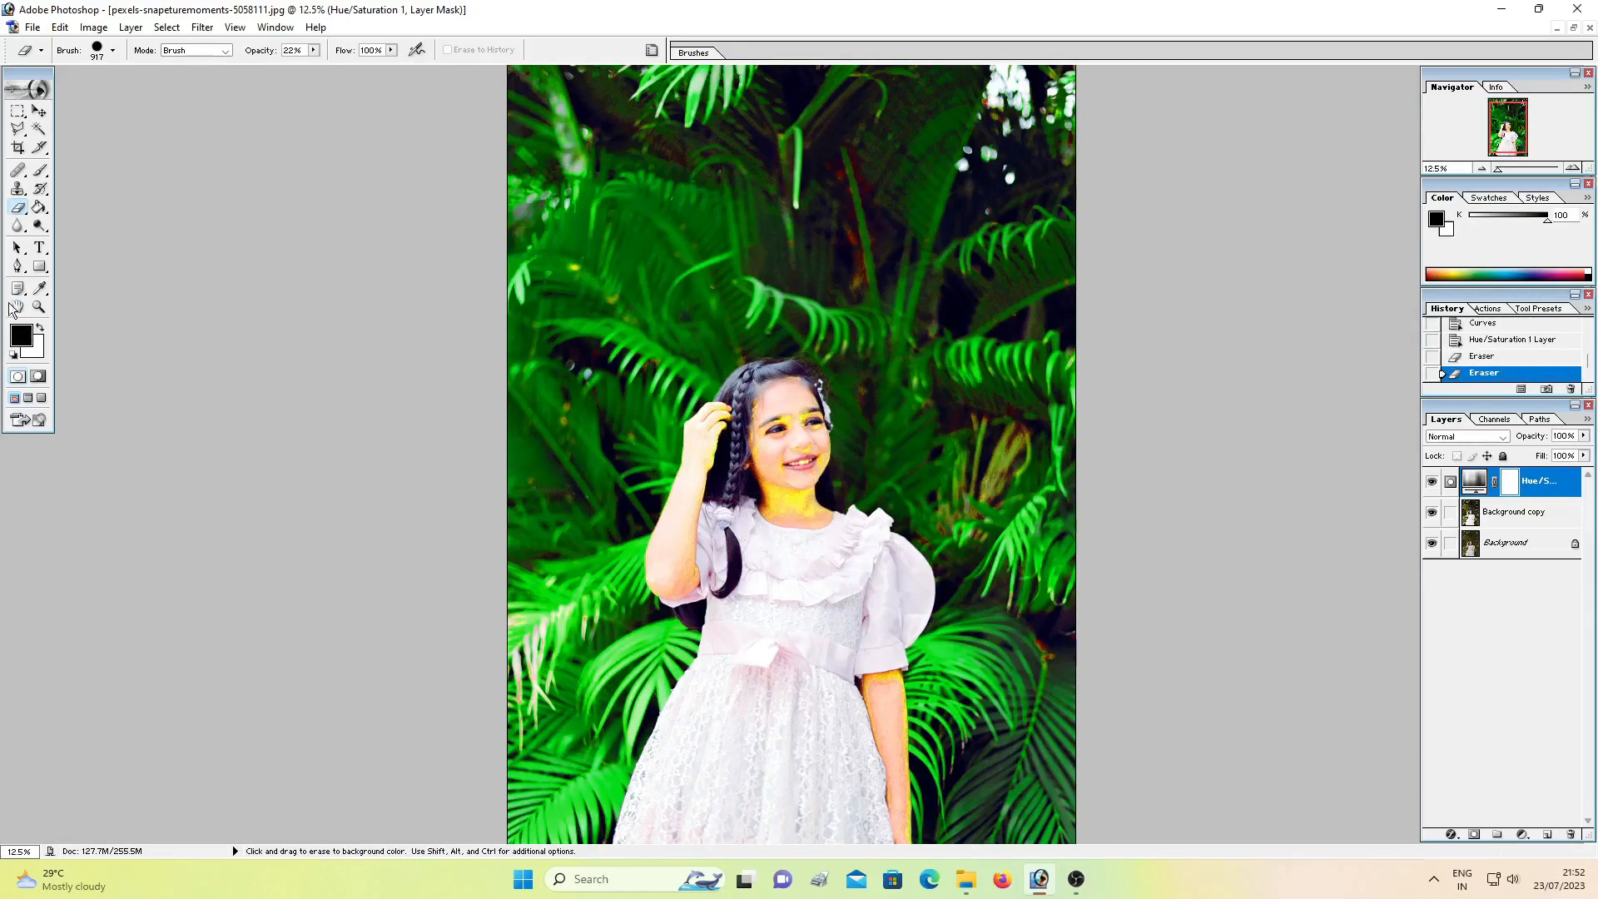
click(40, 329)
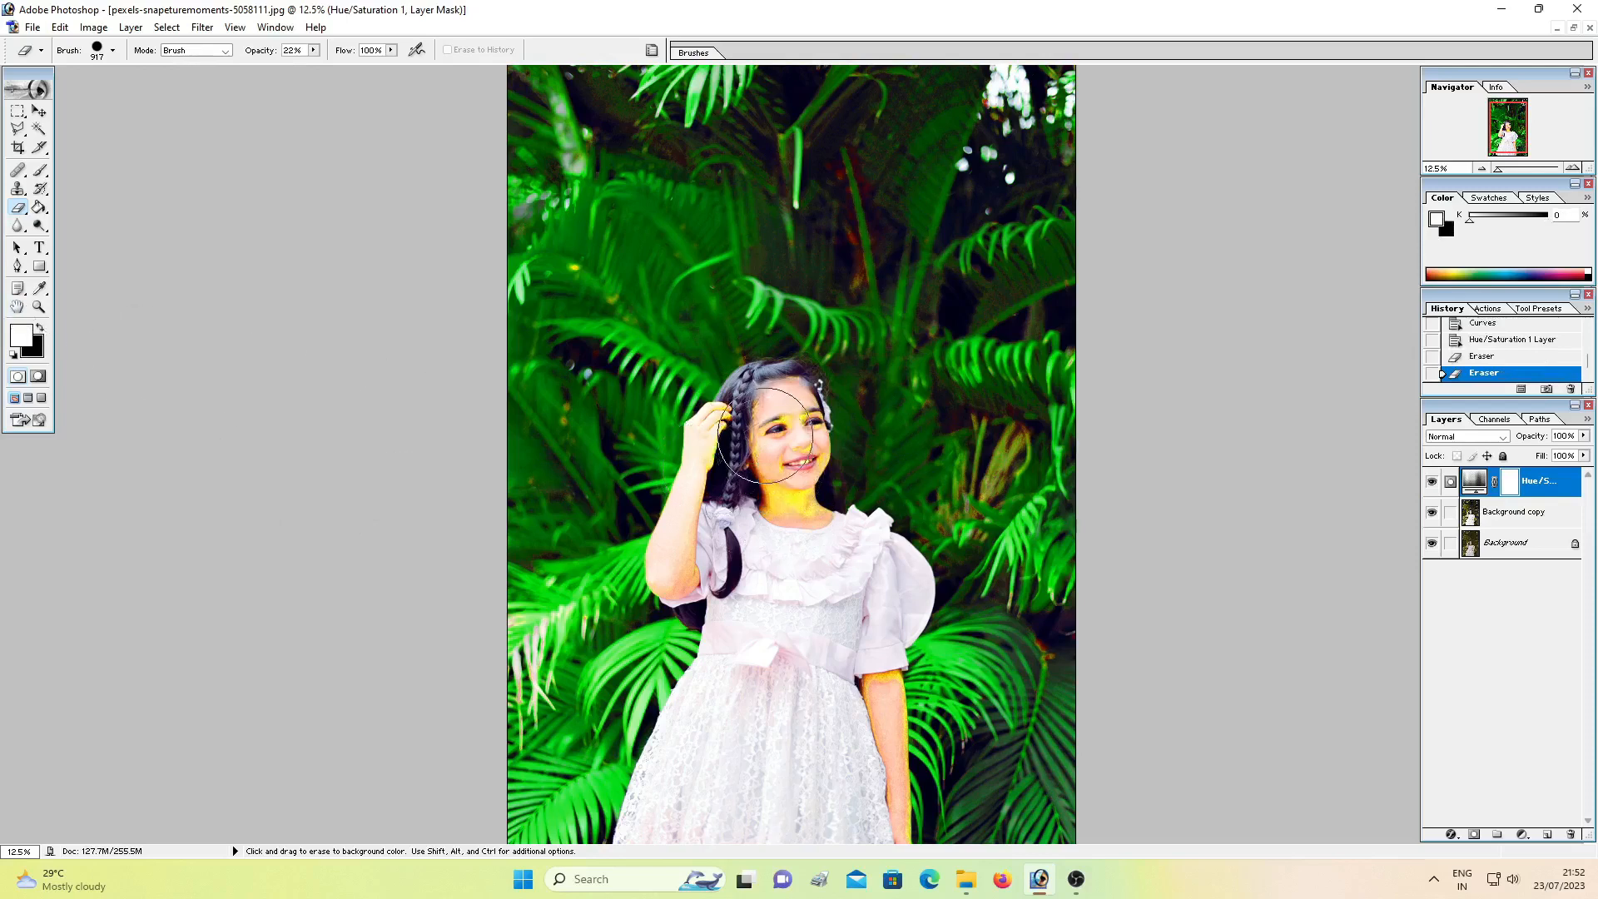
mouse_move(790, 428)
mouse_down()
mouse_move(789, 533)
mouse_move(779, 423)
mouse_move(785, 466)
mouse_move(771, 419)
mouse_move(745, 479)
mouse_move(731, 392)
mouse_up()
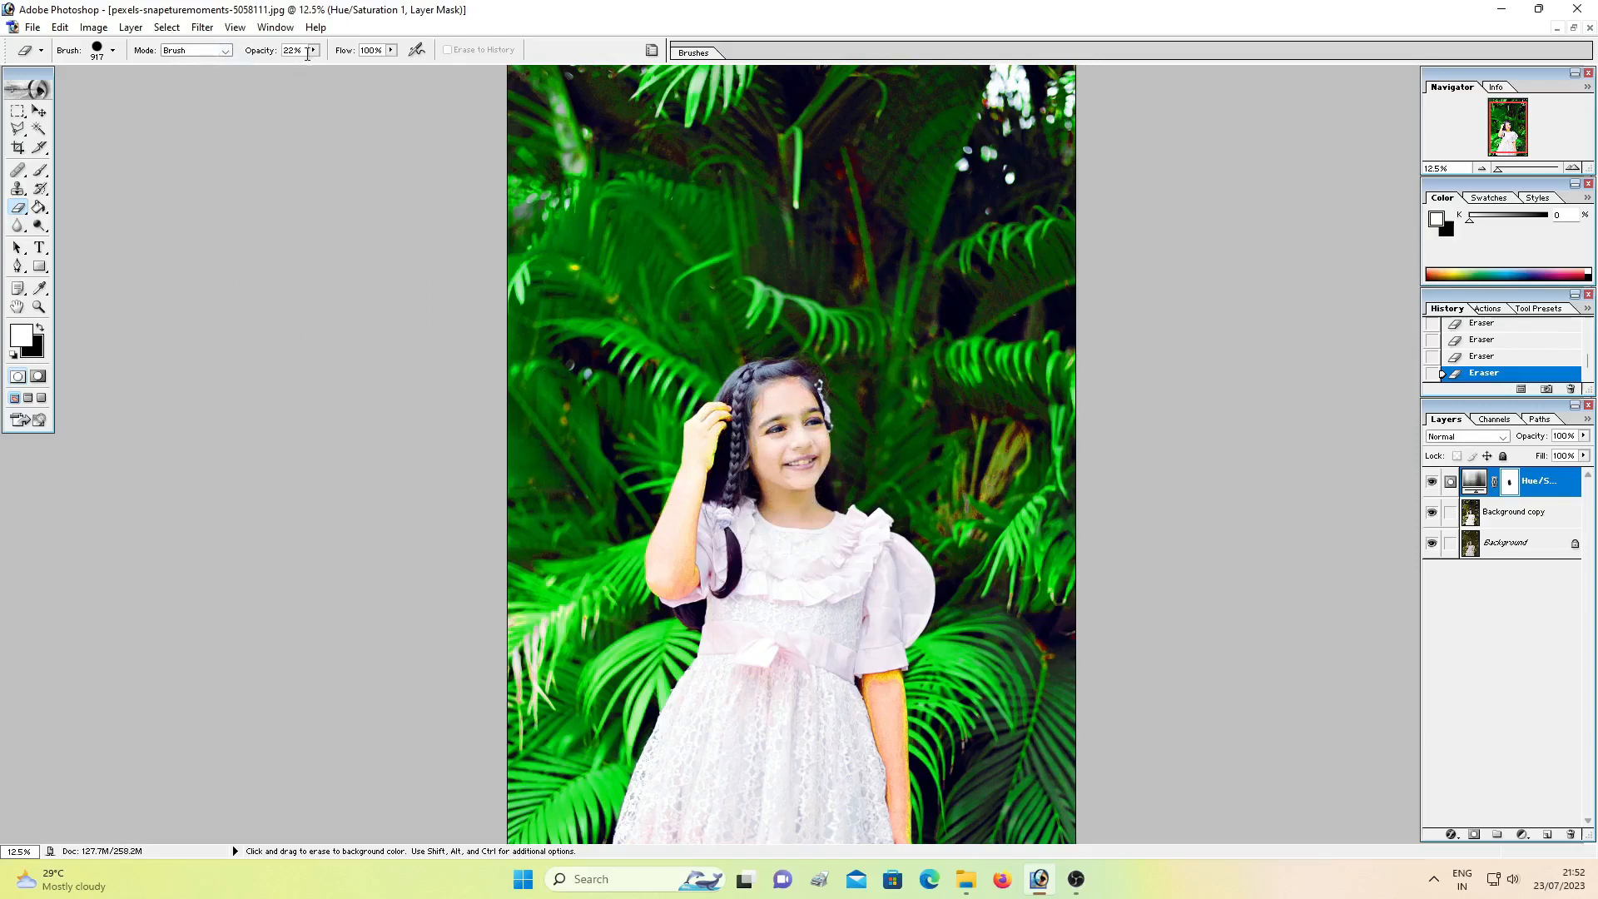
Raise the Eraser opacity to 68% and erase the Hue/Saturation effect from the girl's raised arm, redoing the last stroke
drag(313, 51, 356, 74)
mouse_move(748, 489)
mouse_down()
mouse_move(692, 574)
mouse_move(719, 556)
mouse_up()
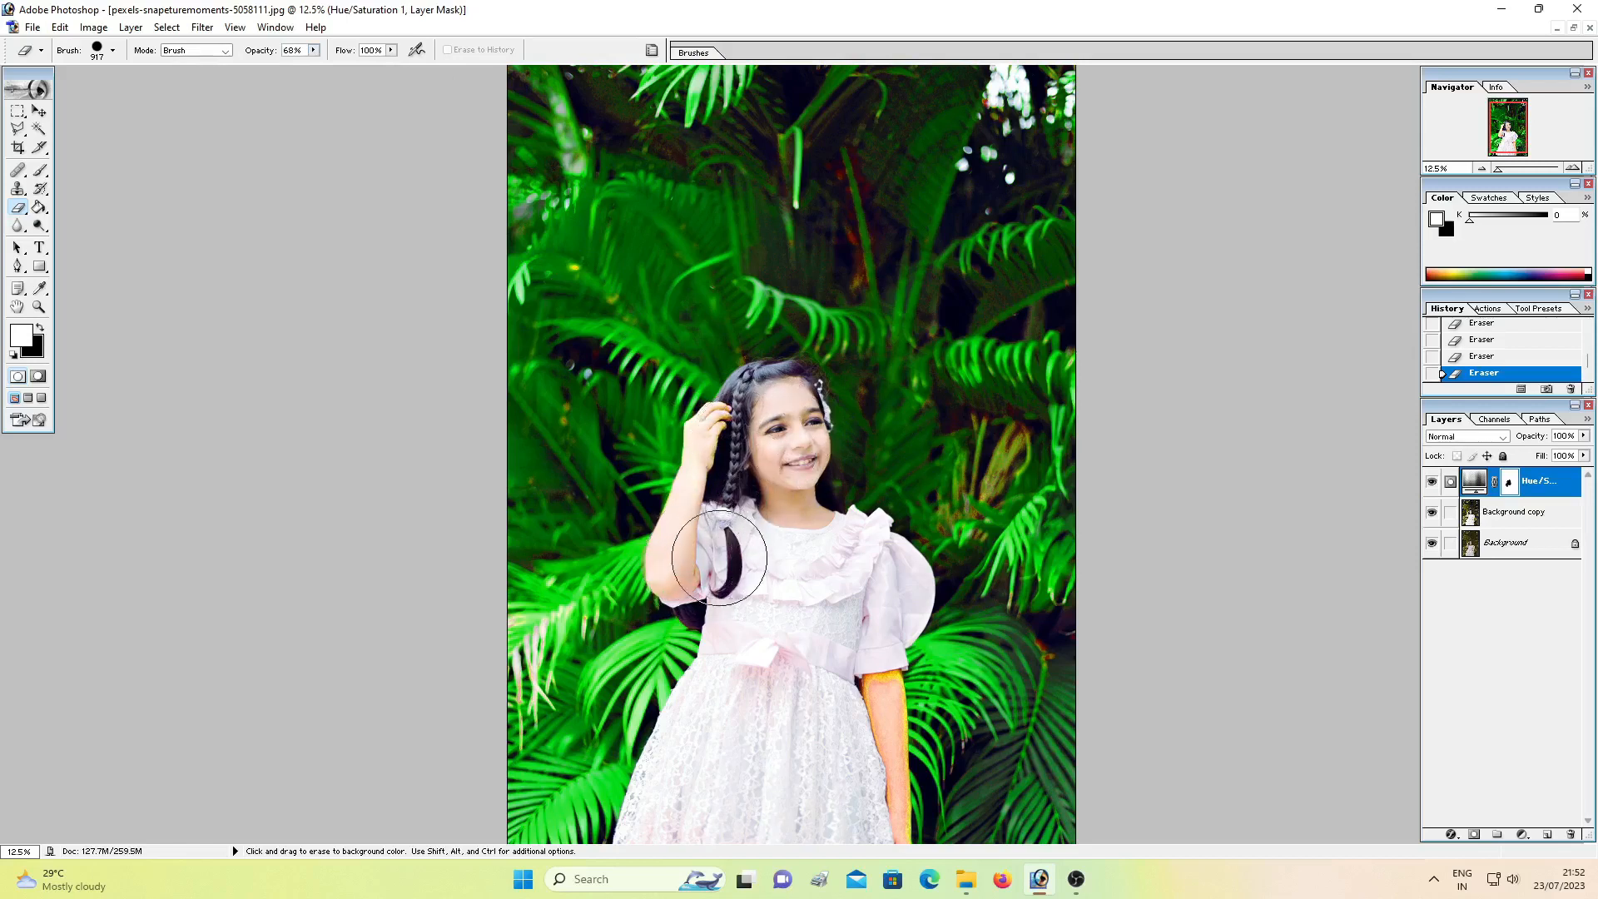
click(1470, 358)
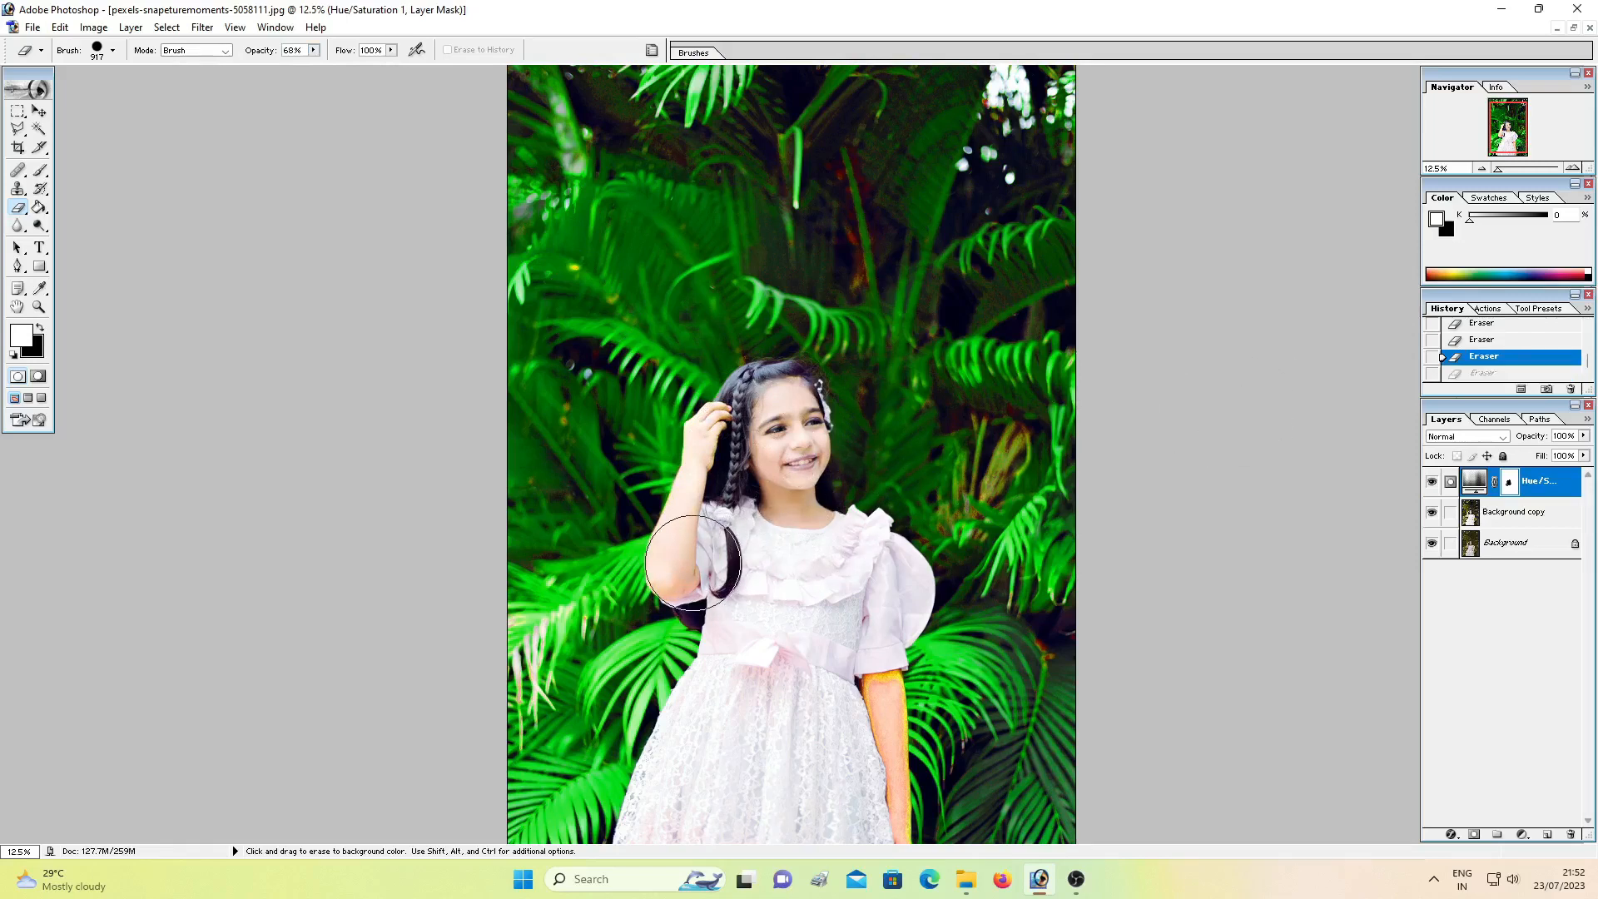
click(697, 555)
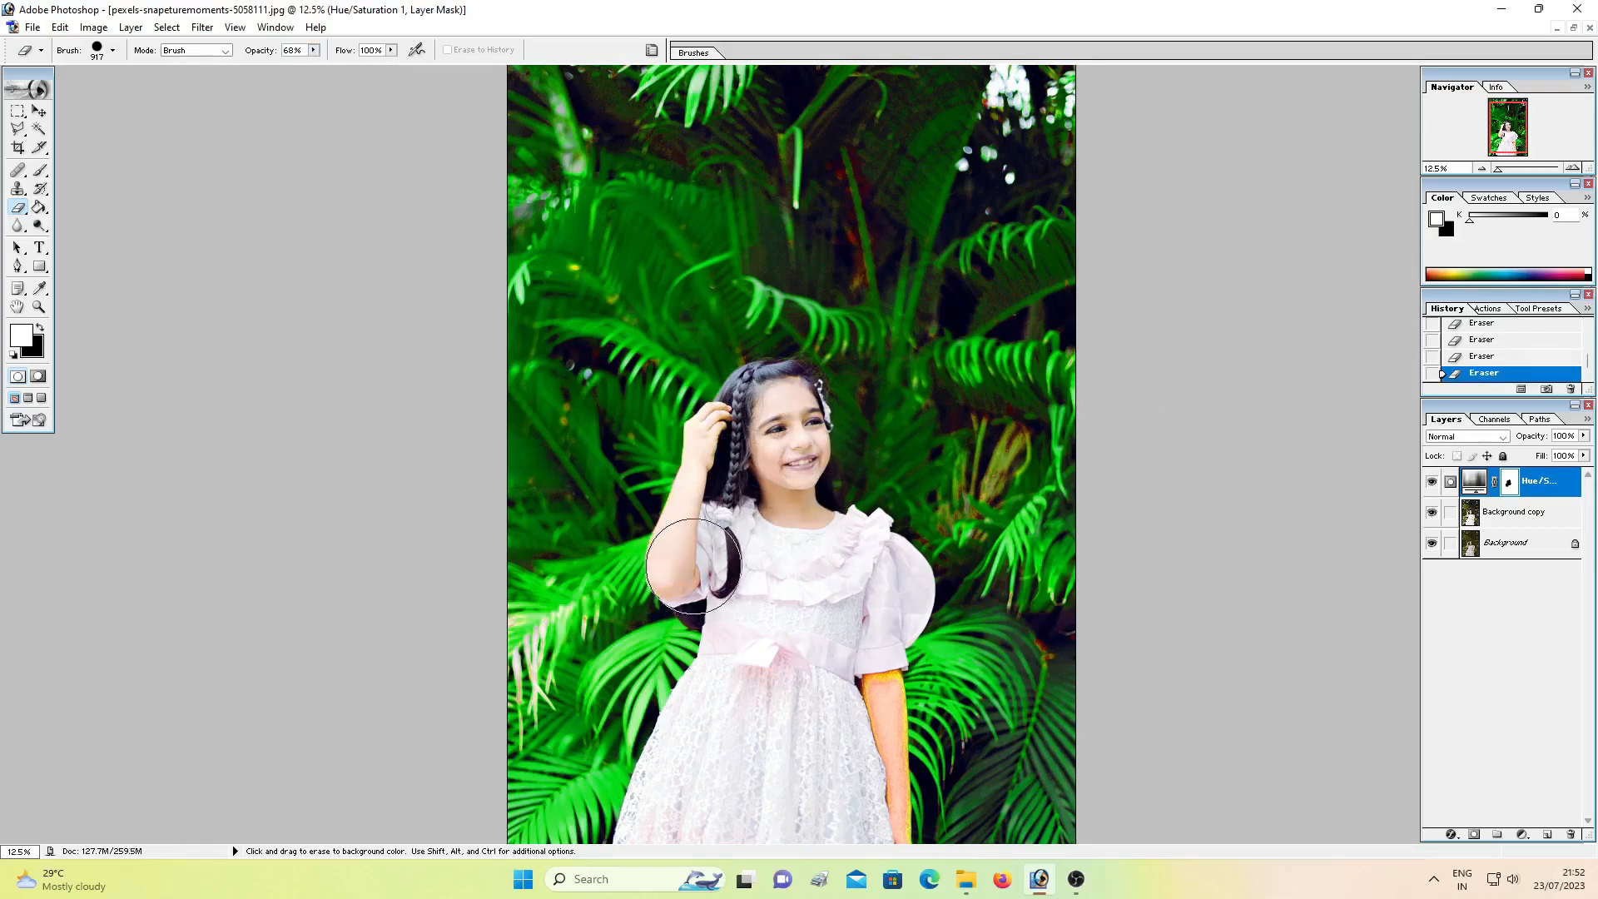
Erase the Hue/Saturation effect from the girl's lowered arm and the adjoining part of the dress
scroll(791, 562, down, 1)
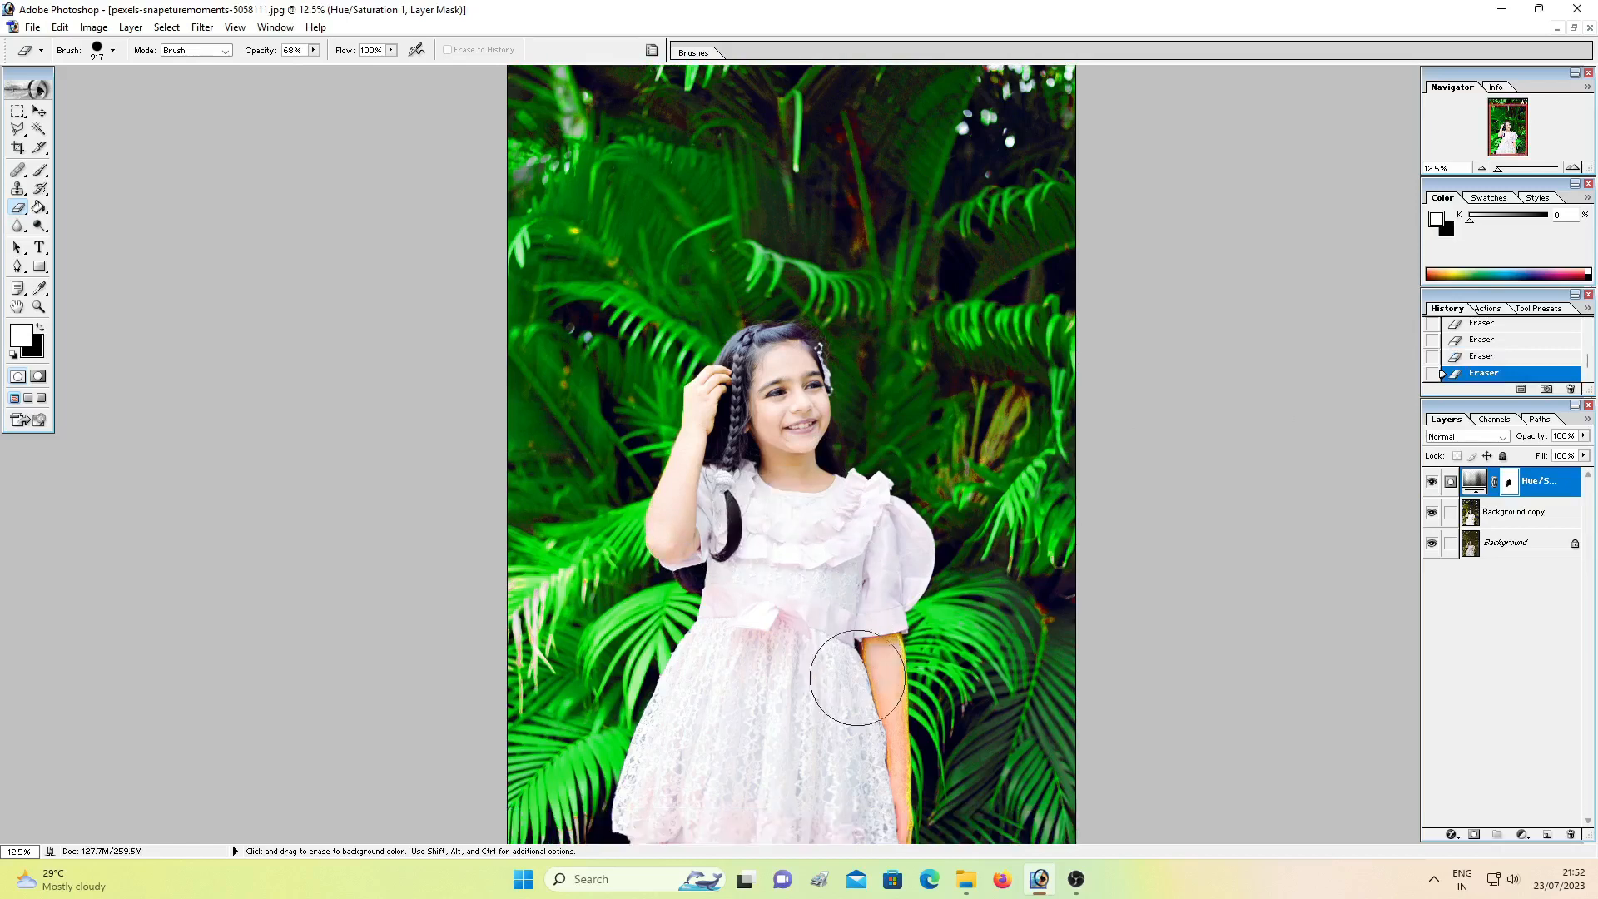
mouse_move(862, 663)
mouse_down()
mouse_move(856, 791)
mouse_move(872, 823)
mouse_move(846, 649)
mouse_move(867, 671)
mouse_move(849, 735)
mouse_move(872, 793)
mouse_move(860, 822)
mouse_move(839, 788)
mouse_move(857, 764)
mouse_move(866, 791)
mouse_move(860, 750)
mouse_move(863, 763)
mouse_up()
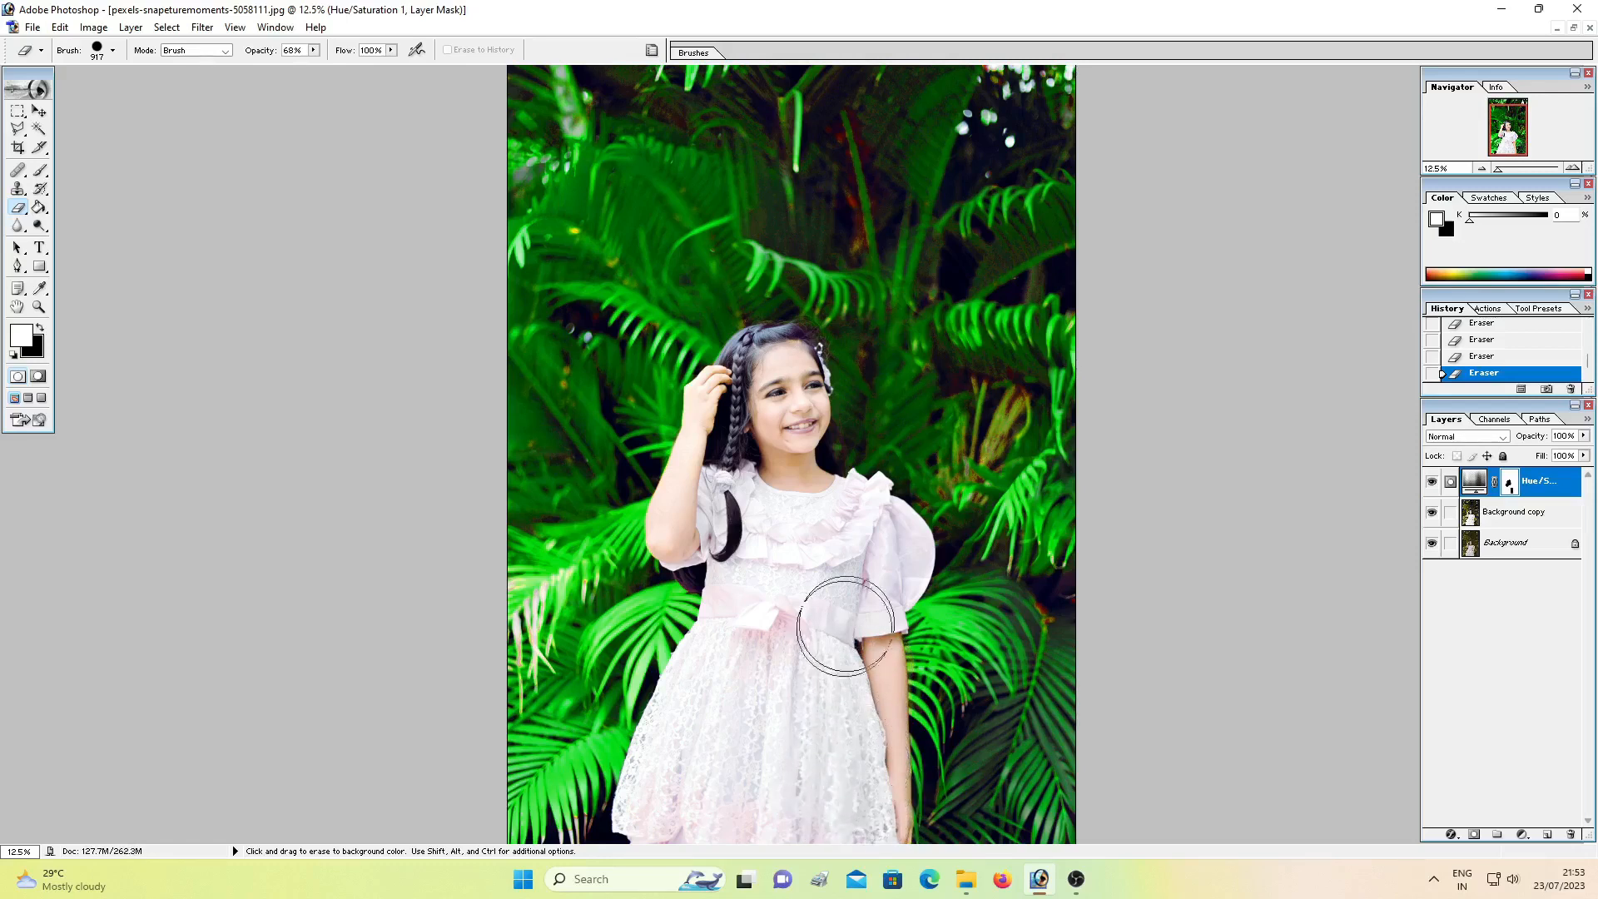
key(ctrl+minus)
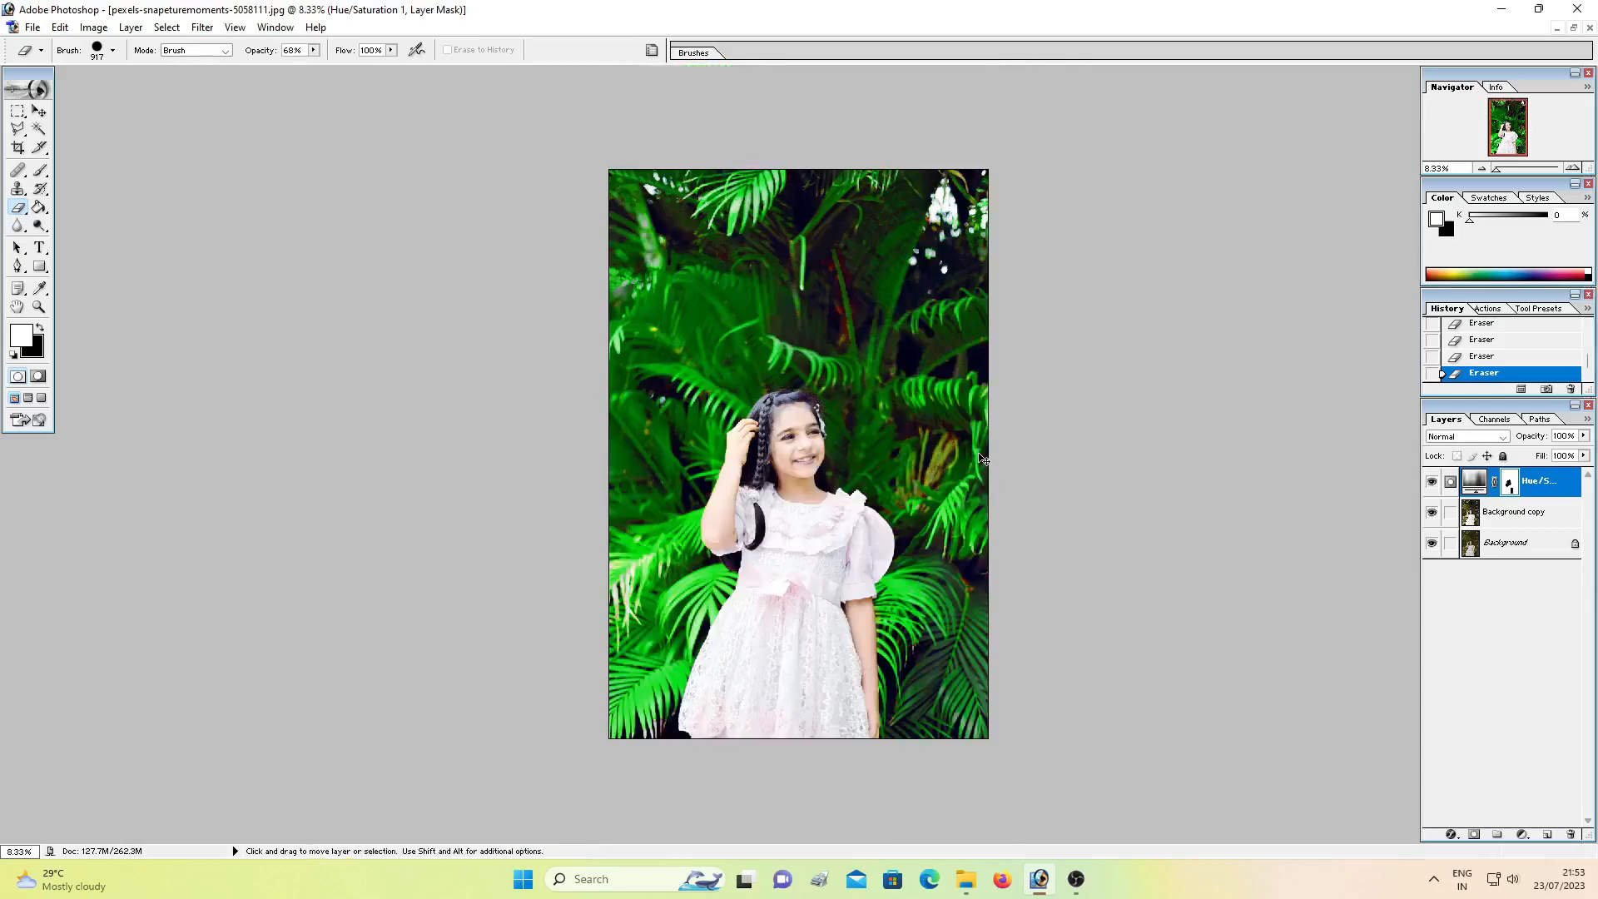
key(ctrl+plus)
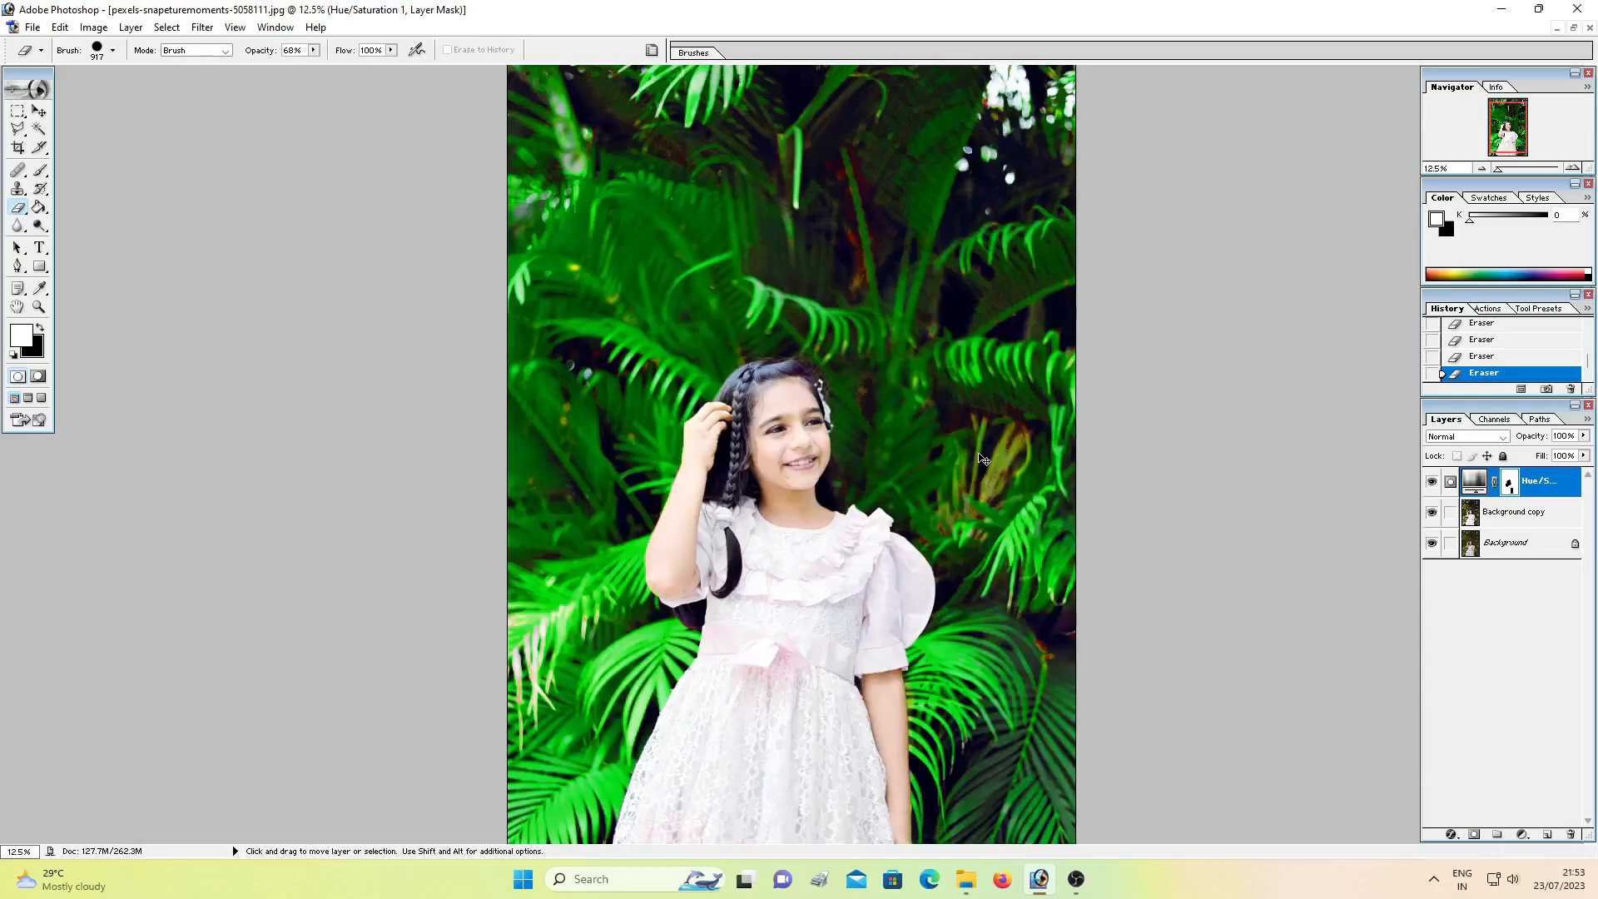
key(ctrl+minus)
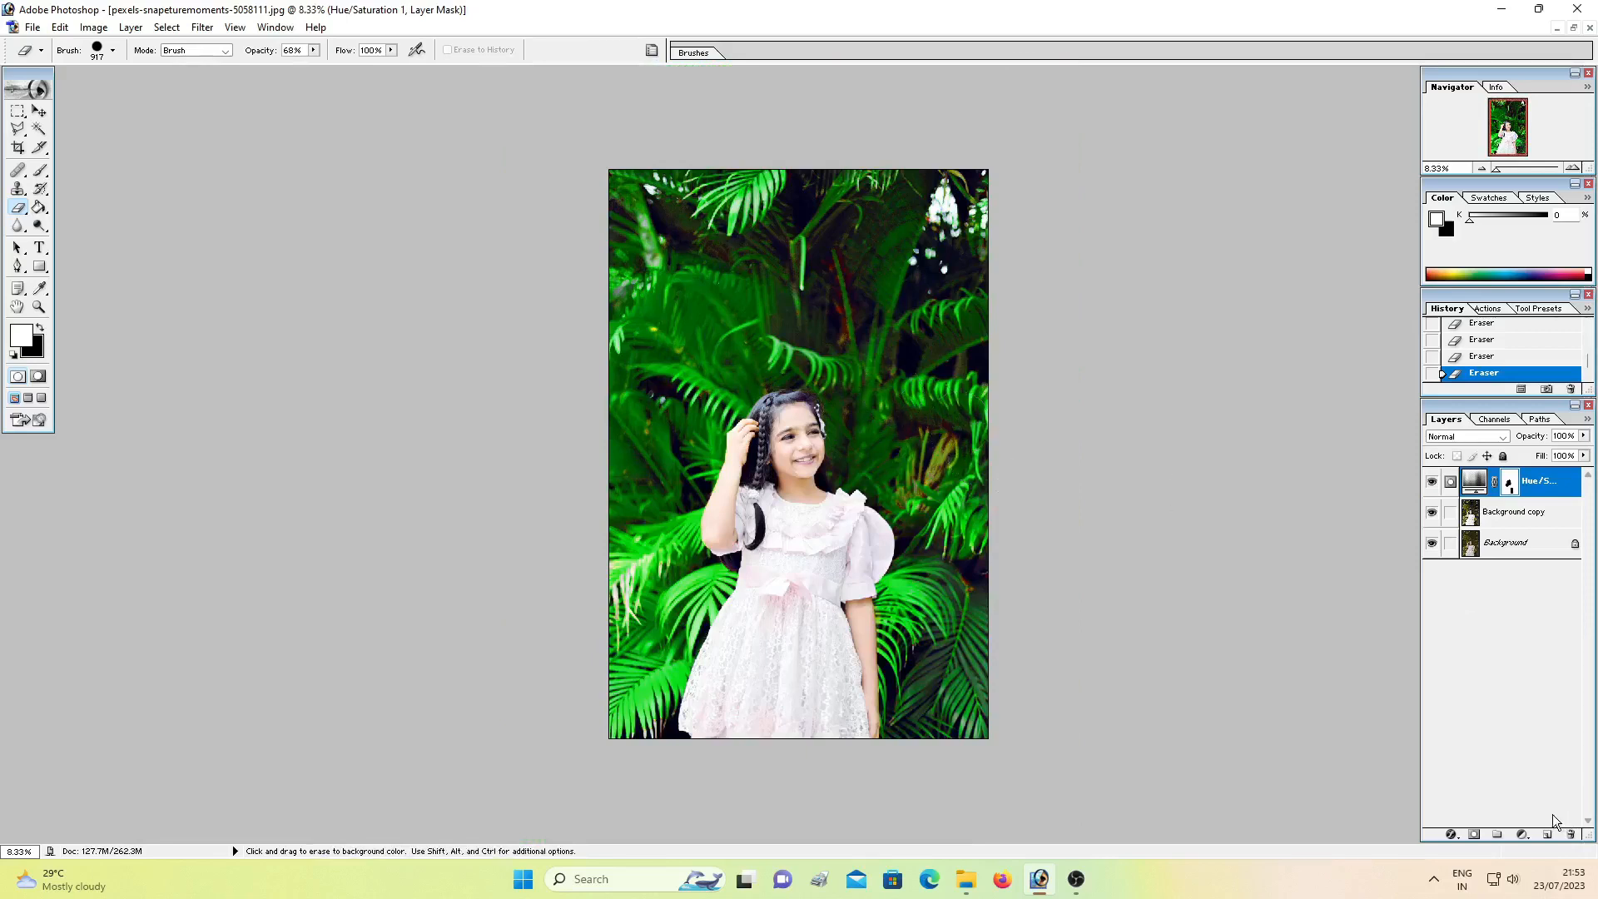
Arrange the photo and the yellow glow PNG in floating windows side by side and move the glow layer into the photo
click(1574, 28)
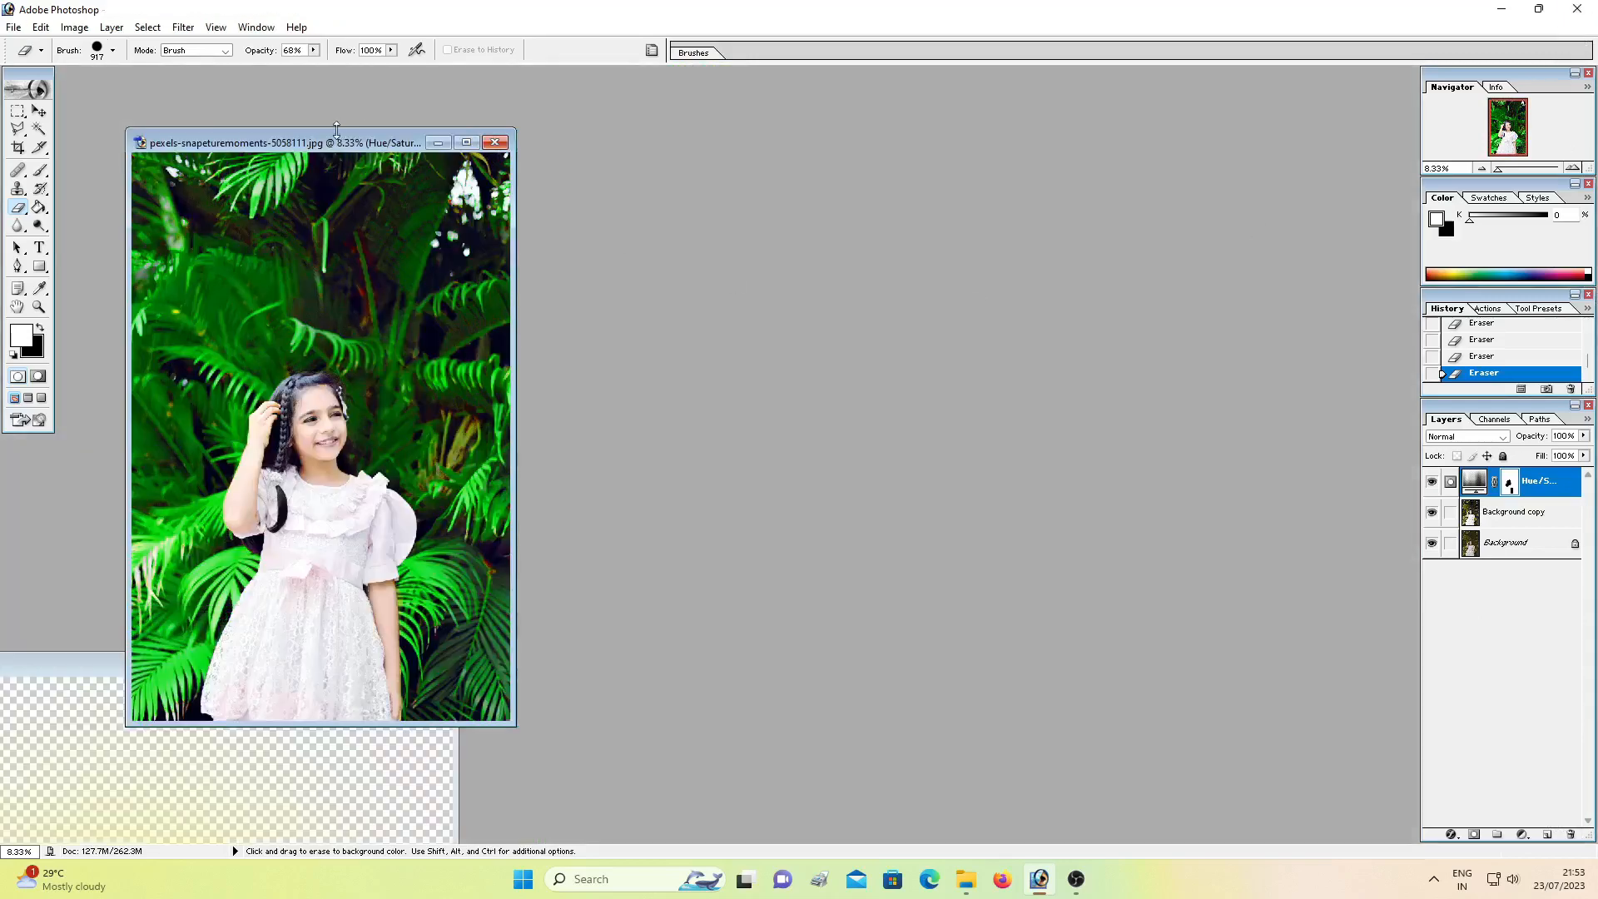
drag(336, 144, 952, 158)
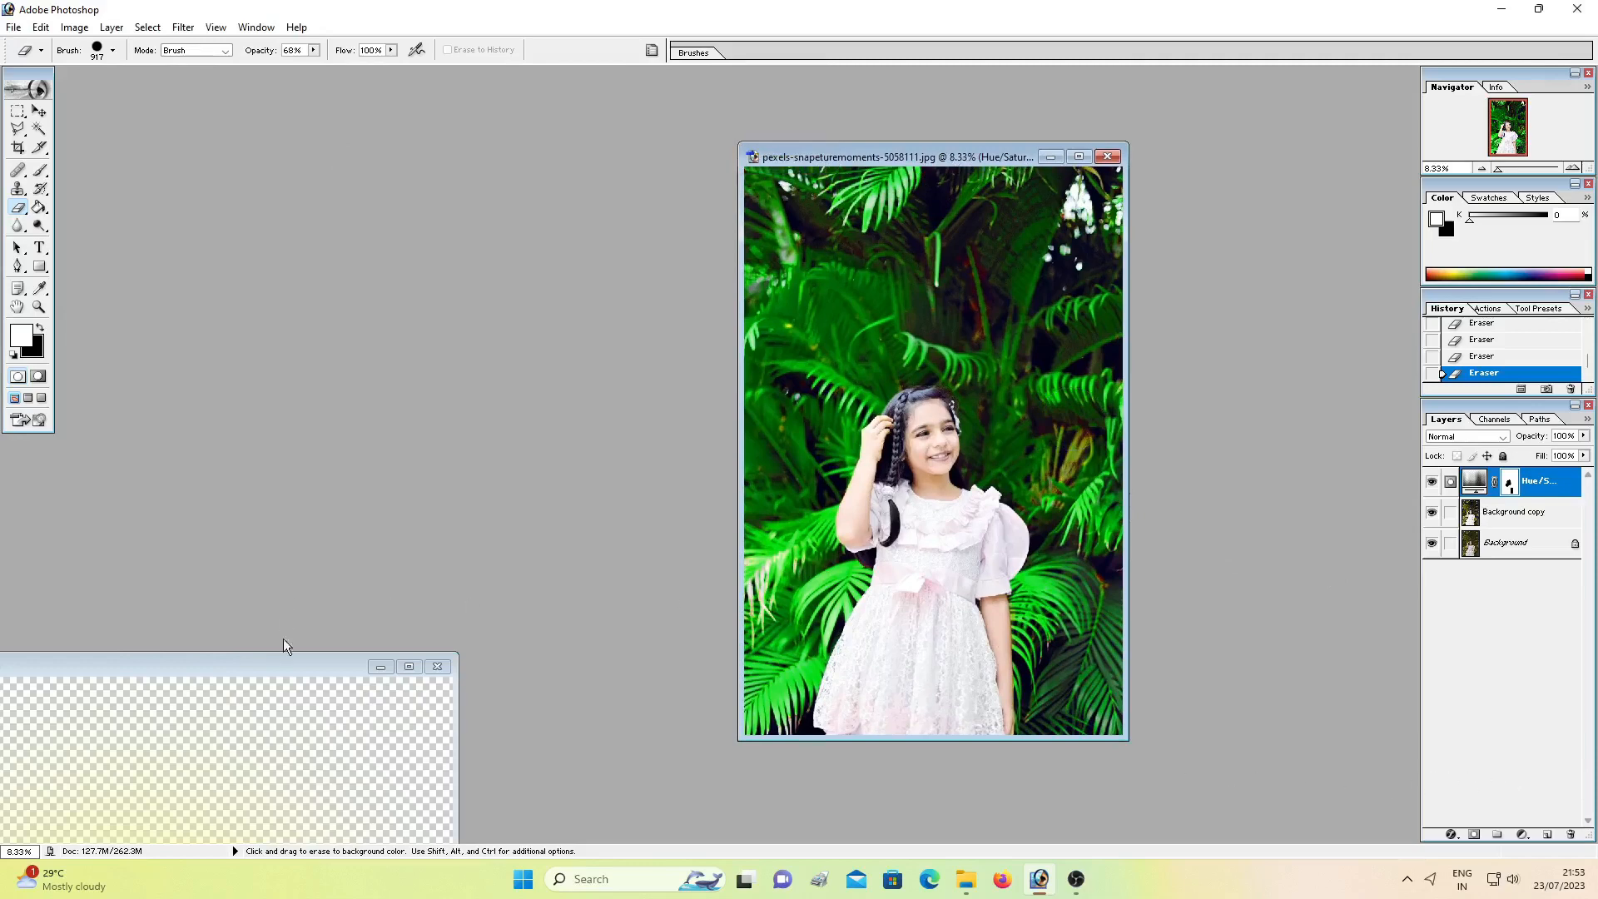
click(277, 670)
drag(277, 670, 396, 221)
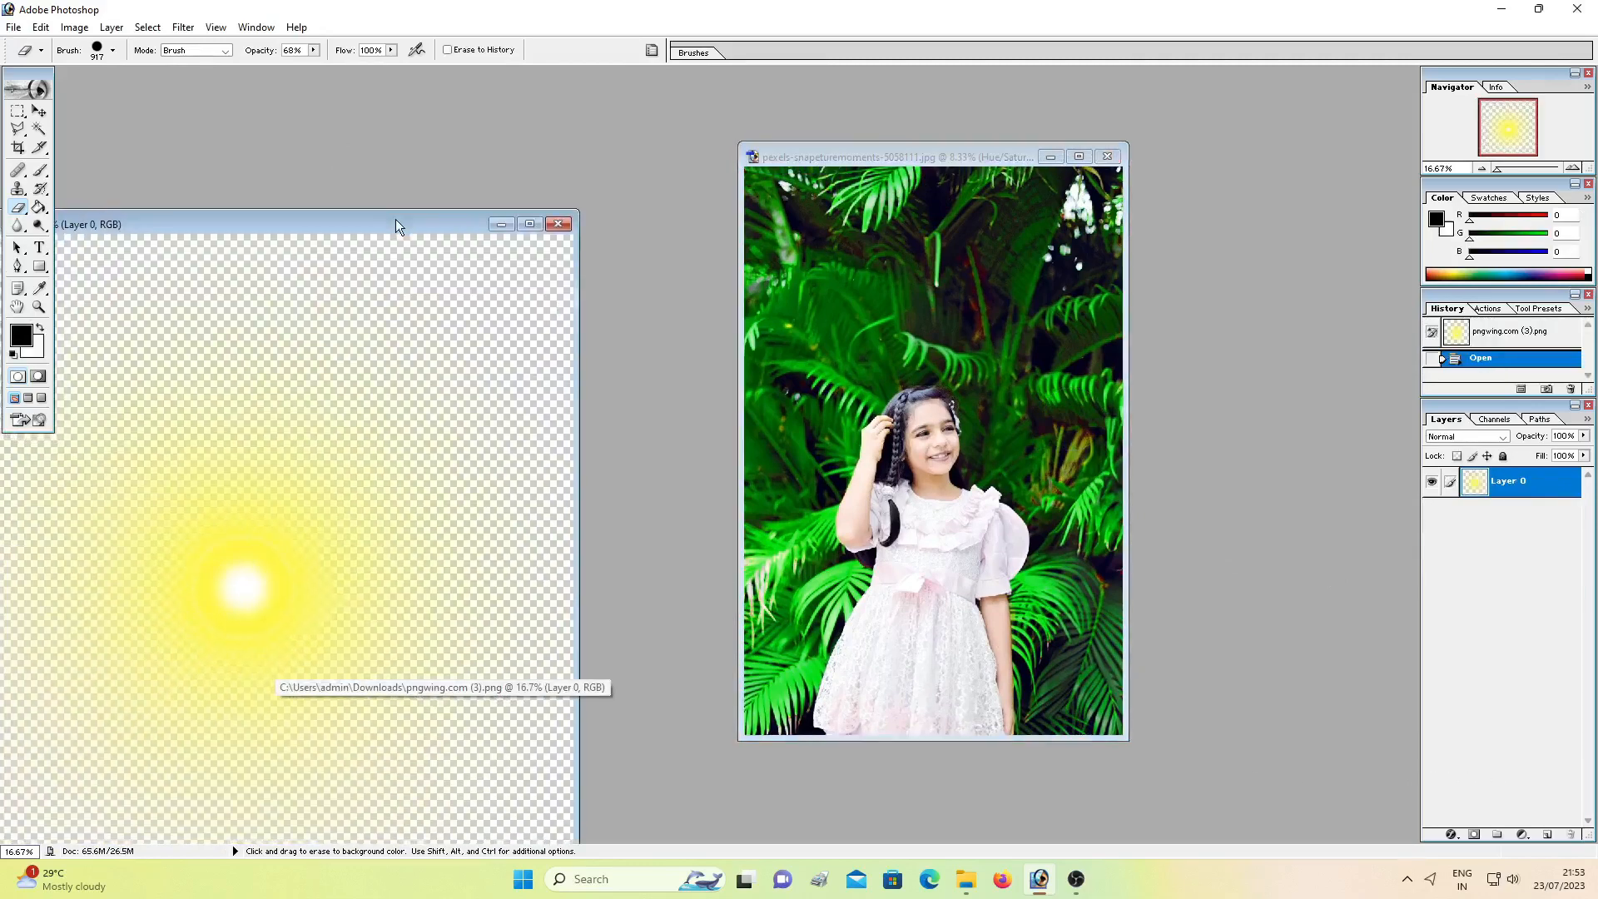
key(v)
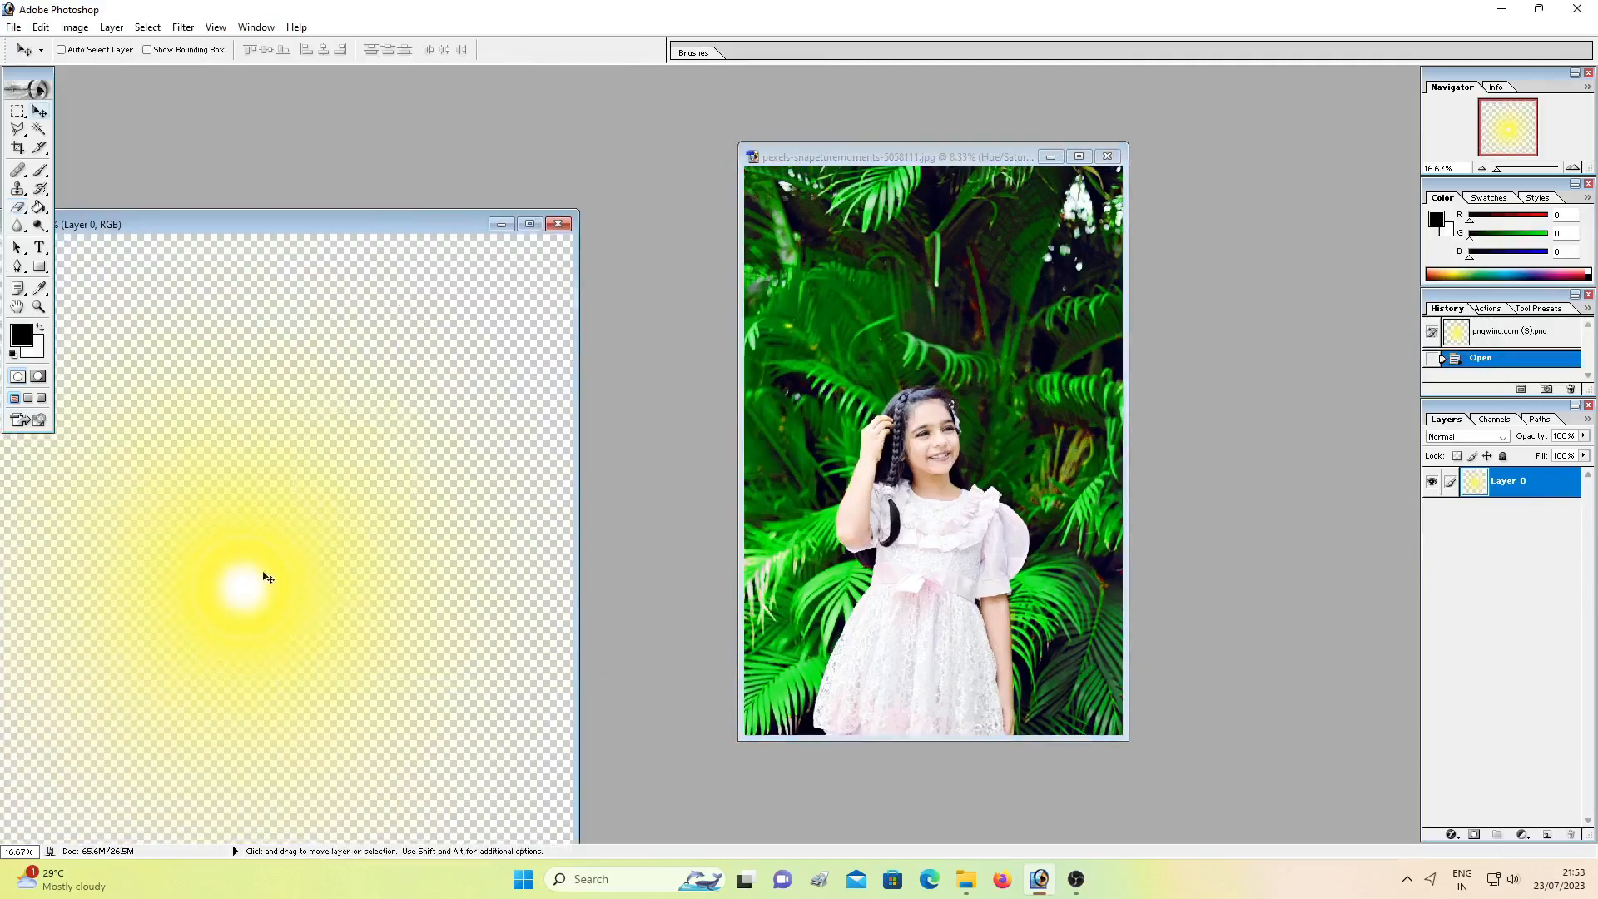
drag(243, 598, 963, 388)
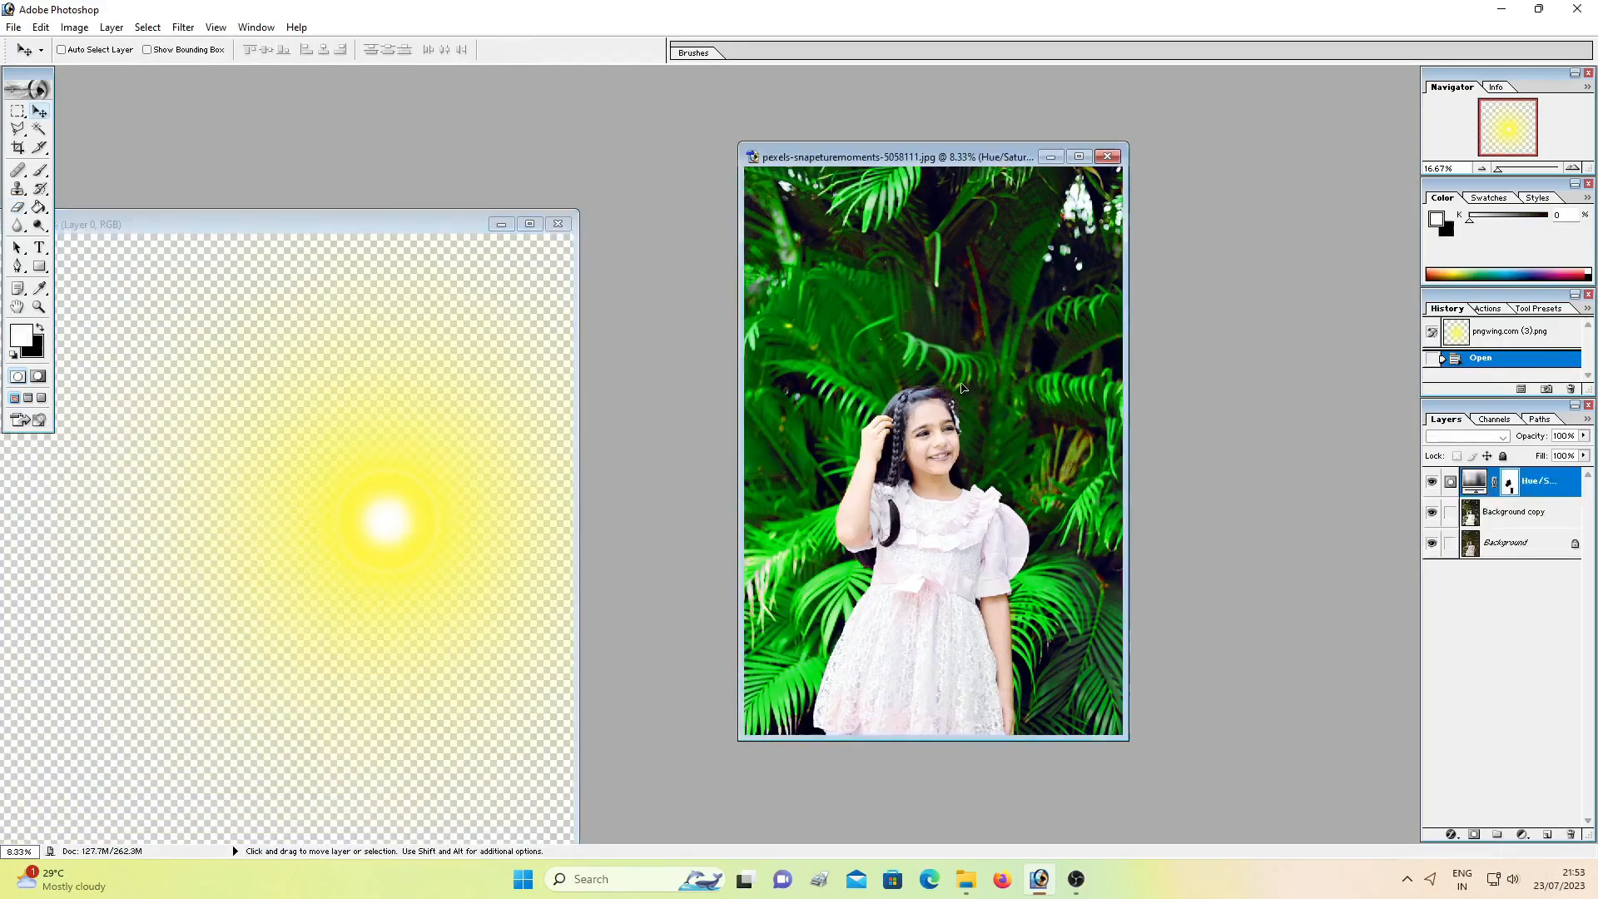
Maximize the photo window and move the yellow glow onto the foliage above and to the right of the girl's head
click(1079, 158)
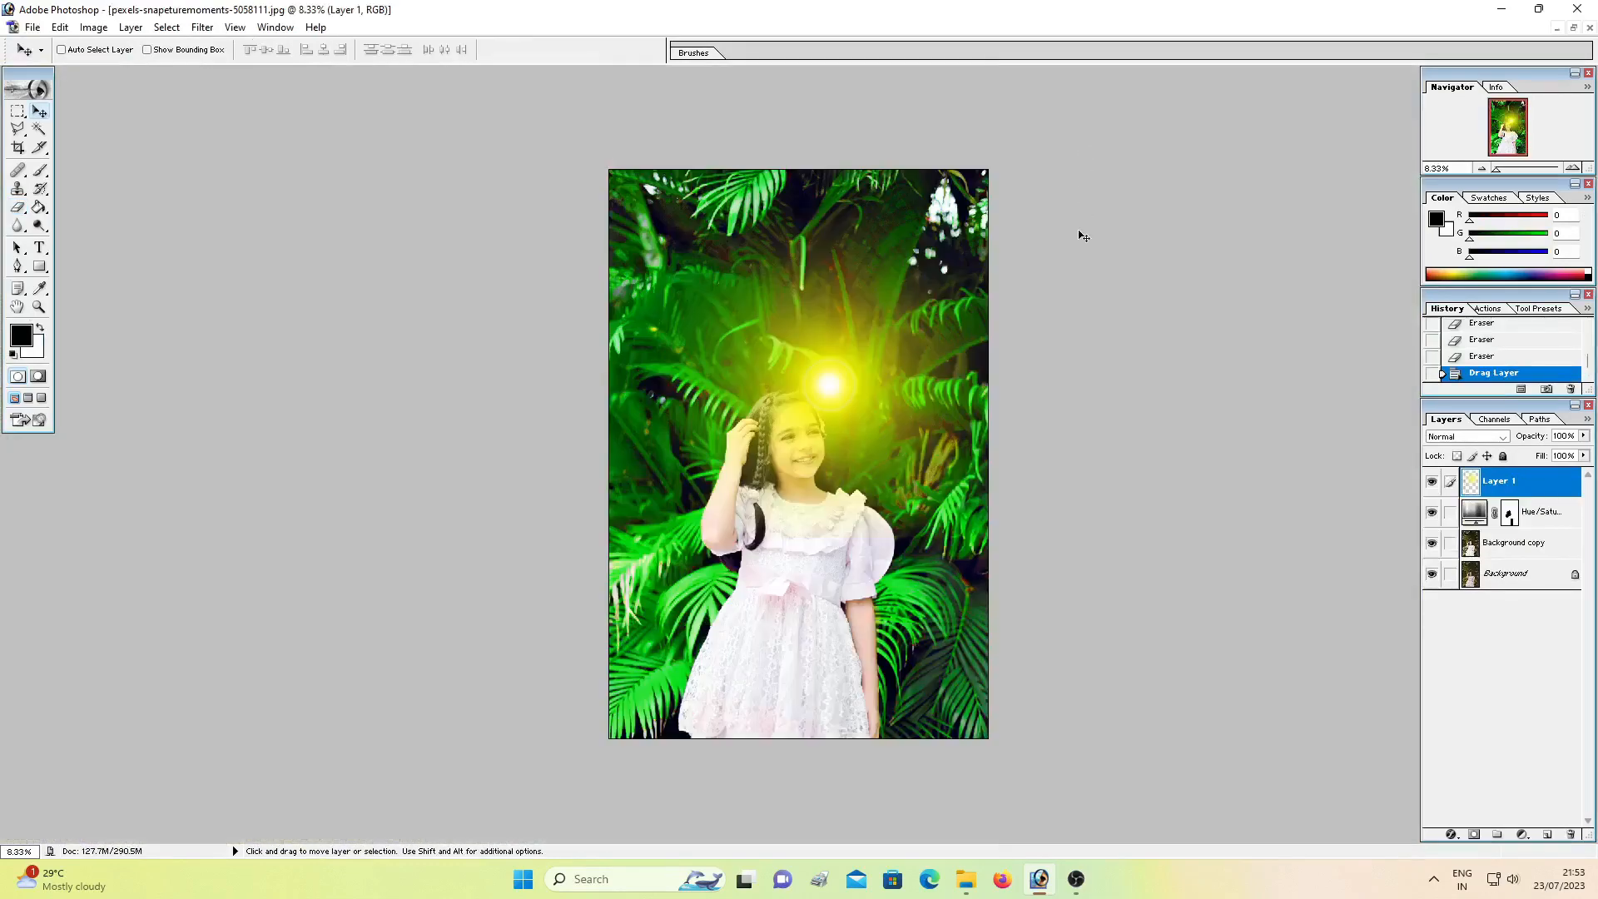
drag(829, 384, 867, 309)
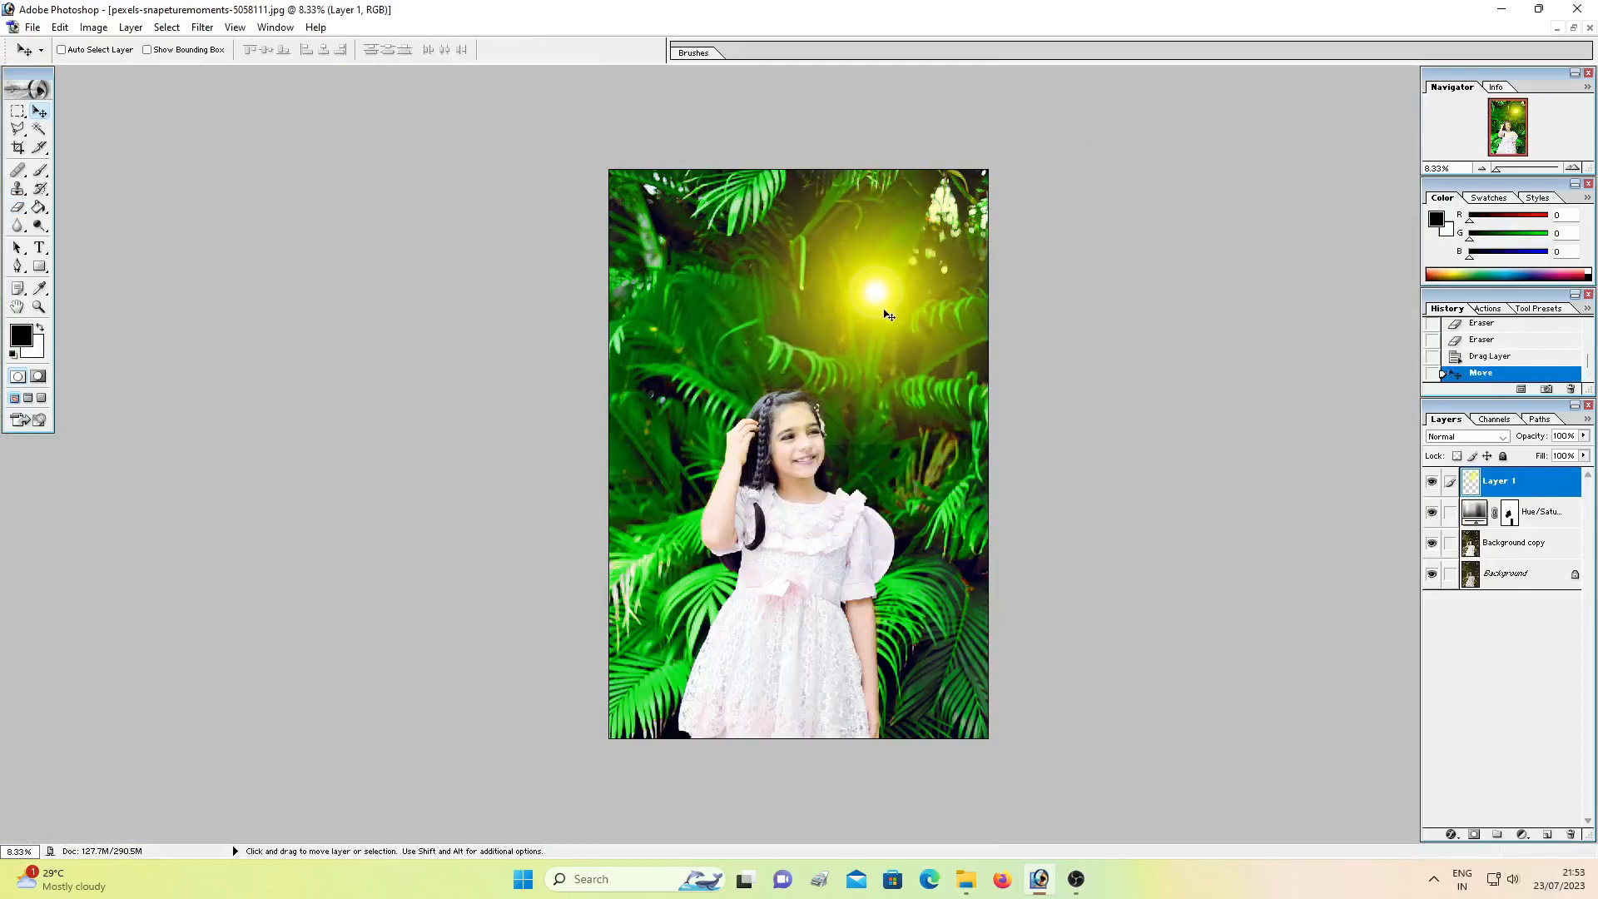
key(m)
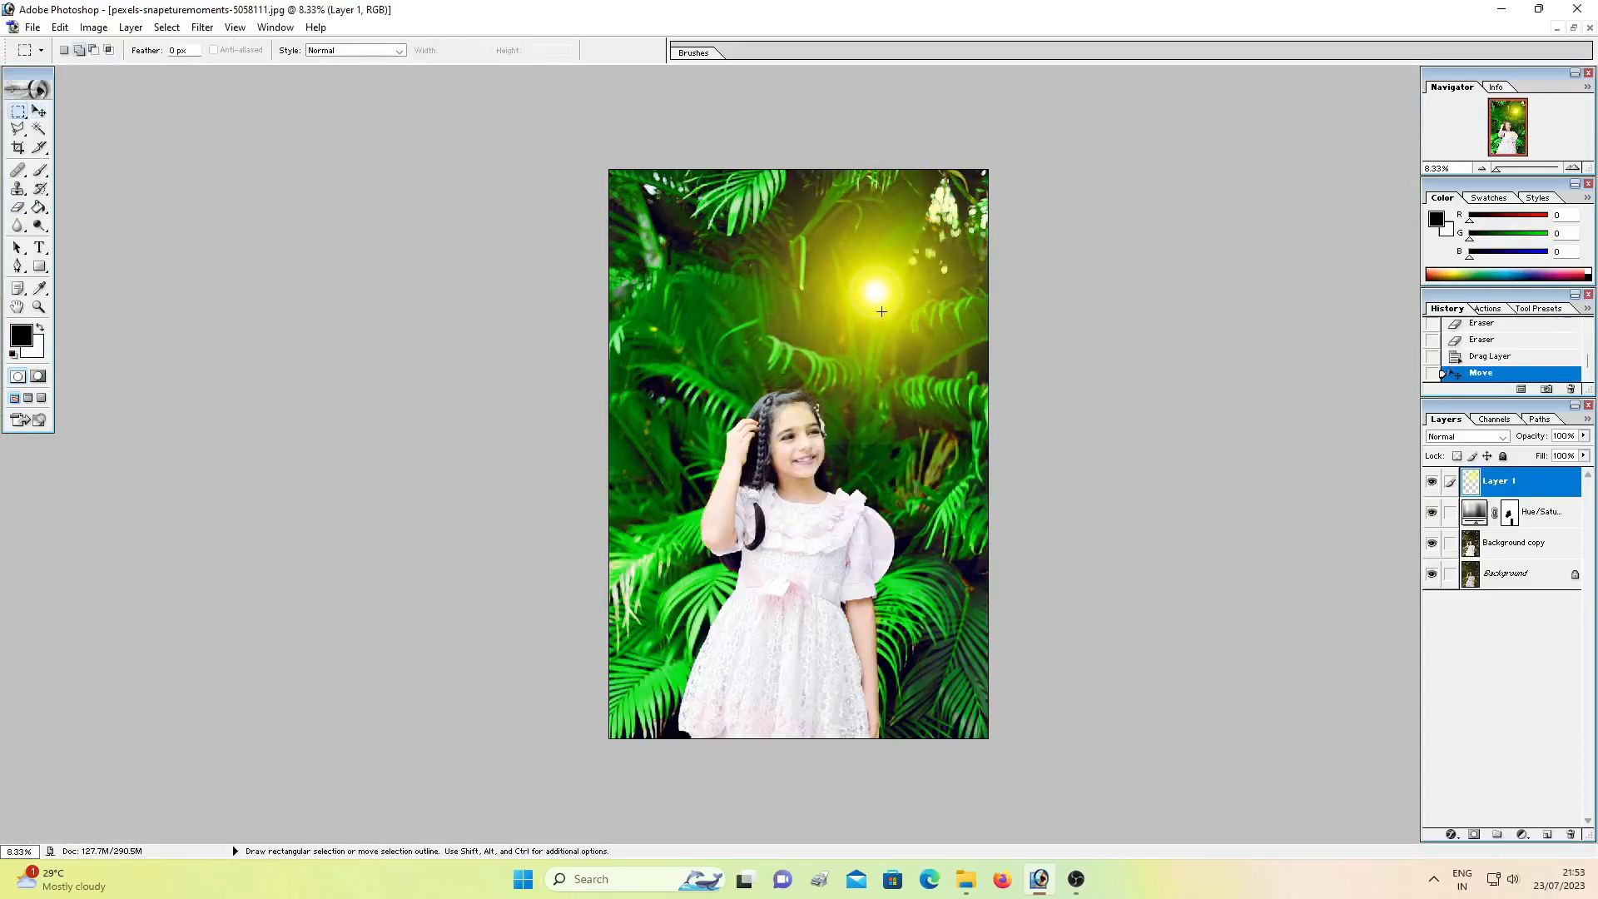
right_click(874, 304)
click(920, 423)
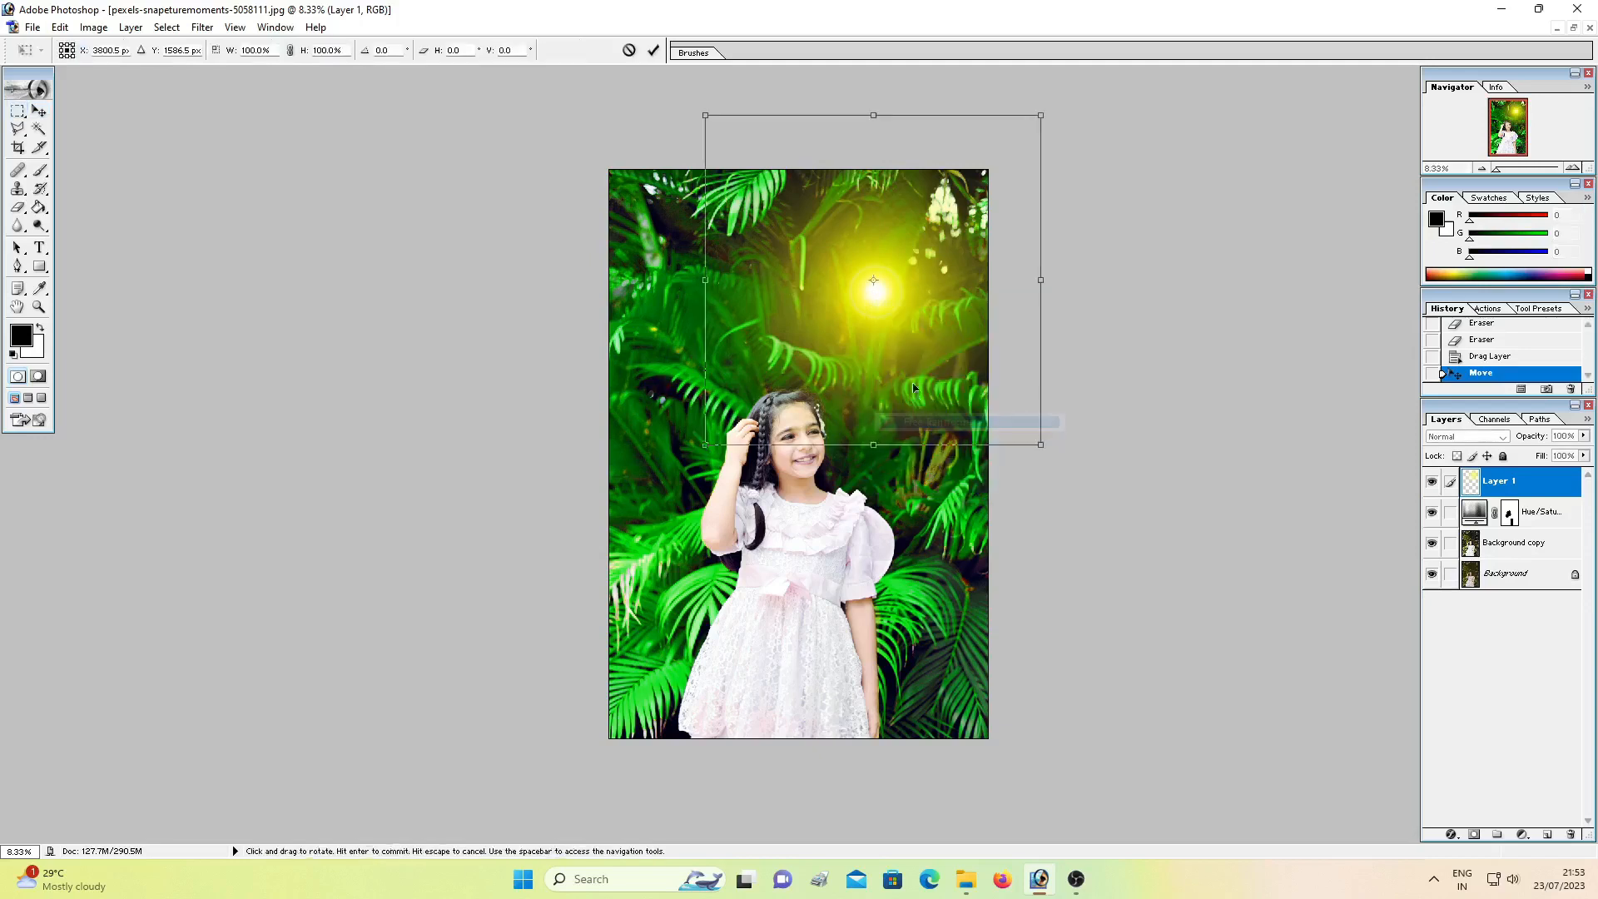
key(Escape)
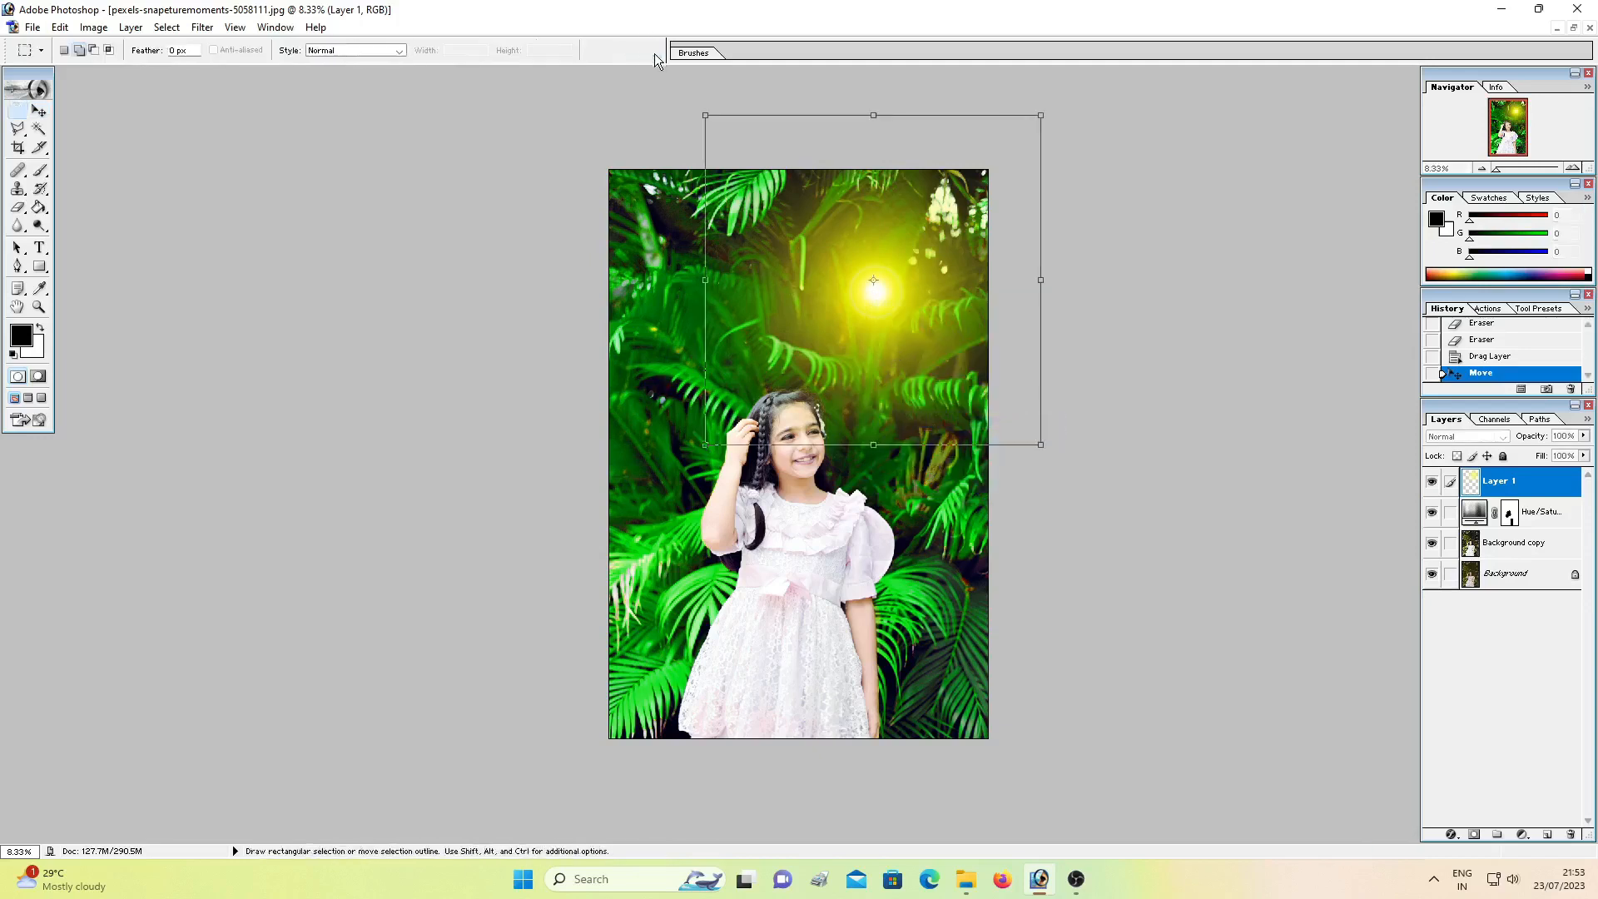
Nudge the yellow glow layer slightly down and to the right over the foliage
key(v)
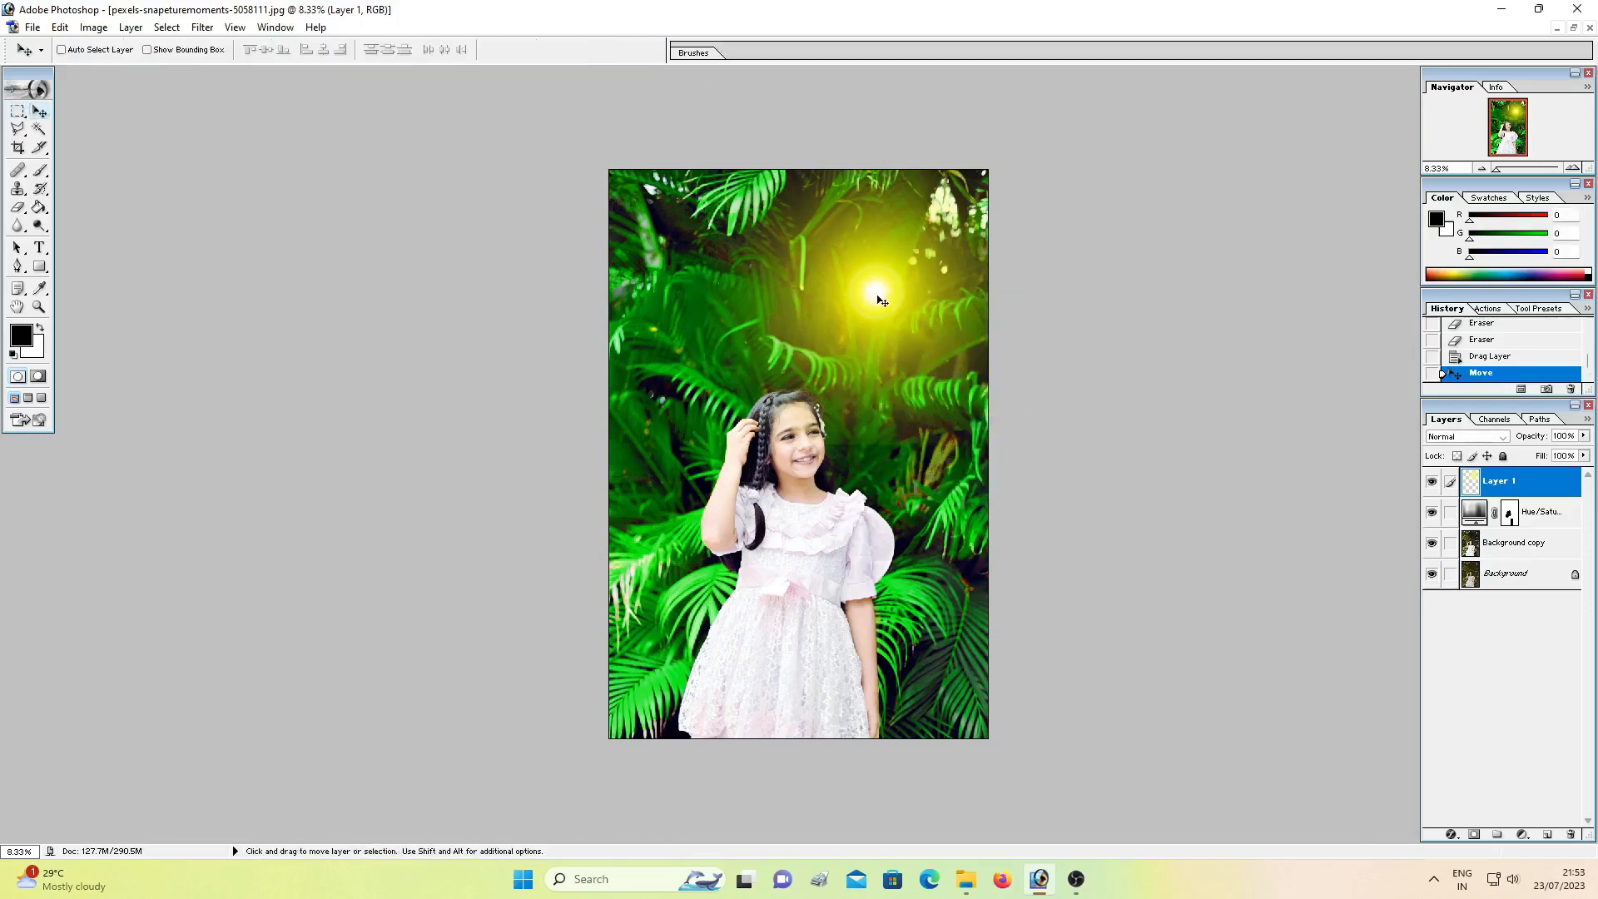
mouse_move(880, 298)
mouse_down()
mouse_move(888, 268)
mouse_move(892, 321)
mouse_move(886, 299)
mouse_up()
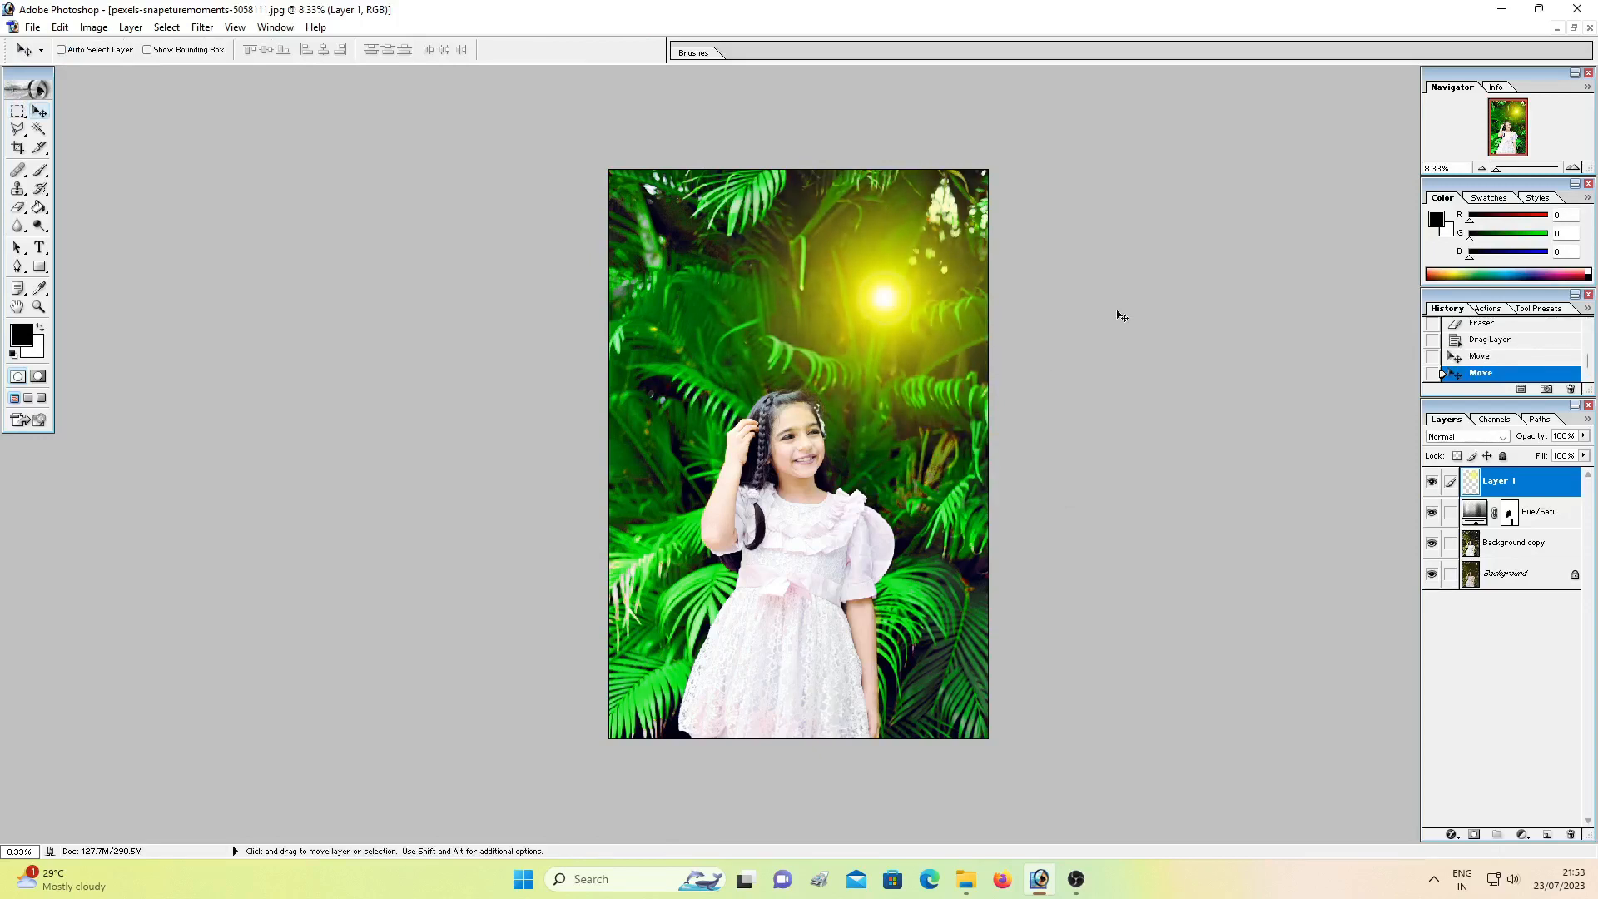
Set the Eraser opacity to 14% and erase the yellow glow from the girl's face and hair
key(ctrl+plus)
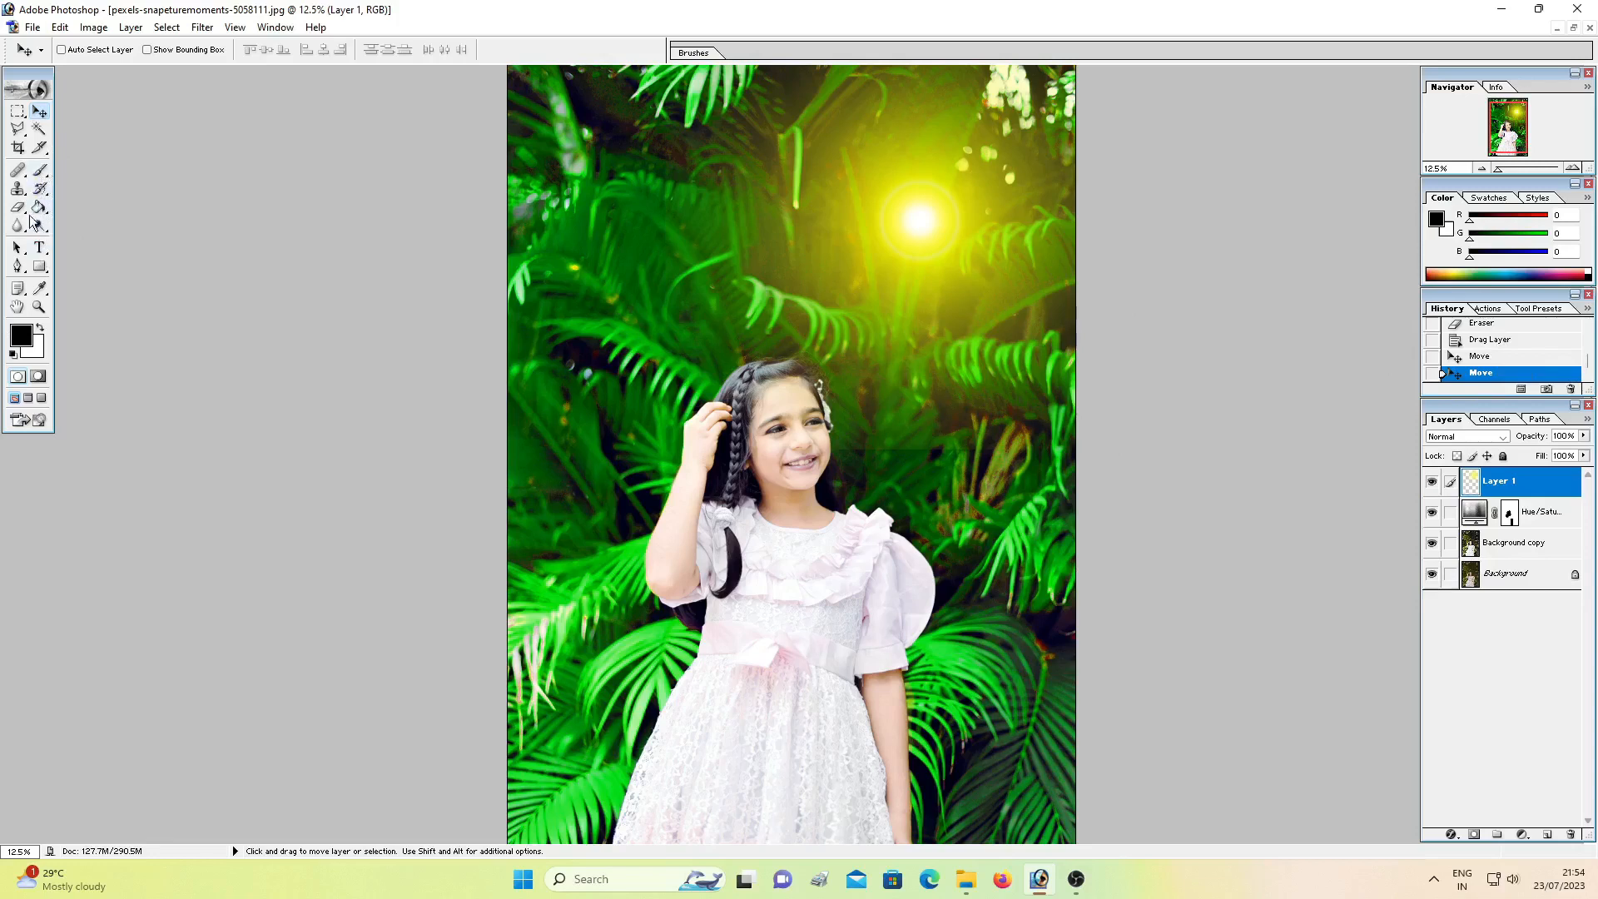
click(21, 208)
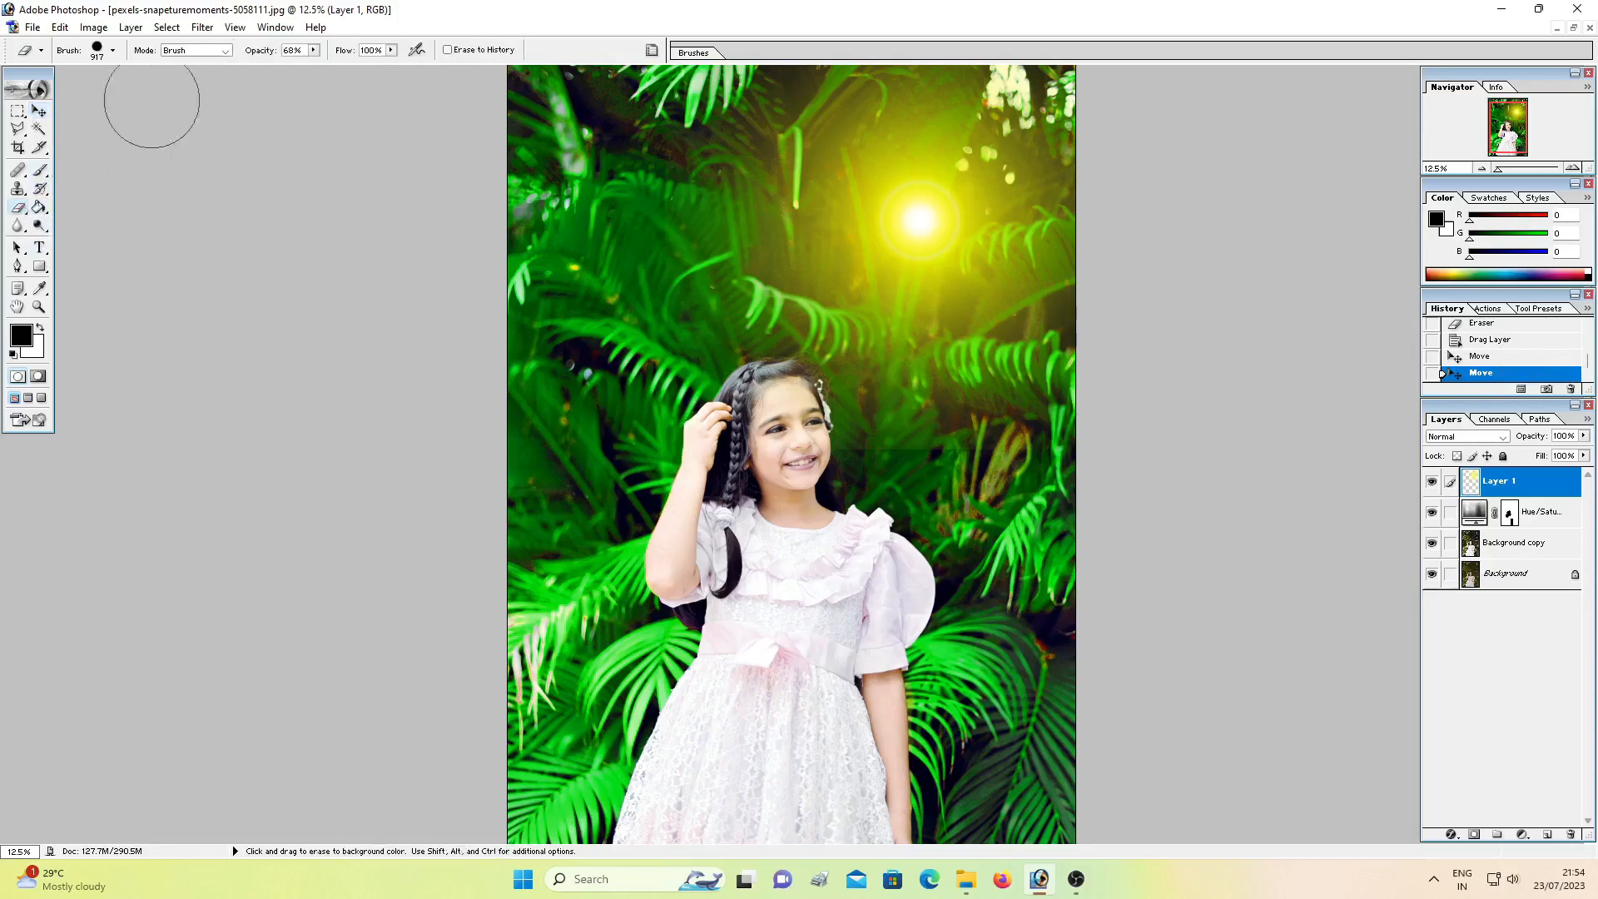
click(313, 50)
click(806, 441)
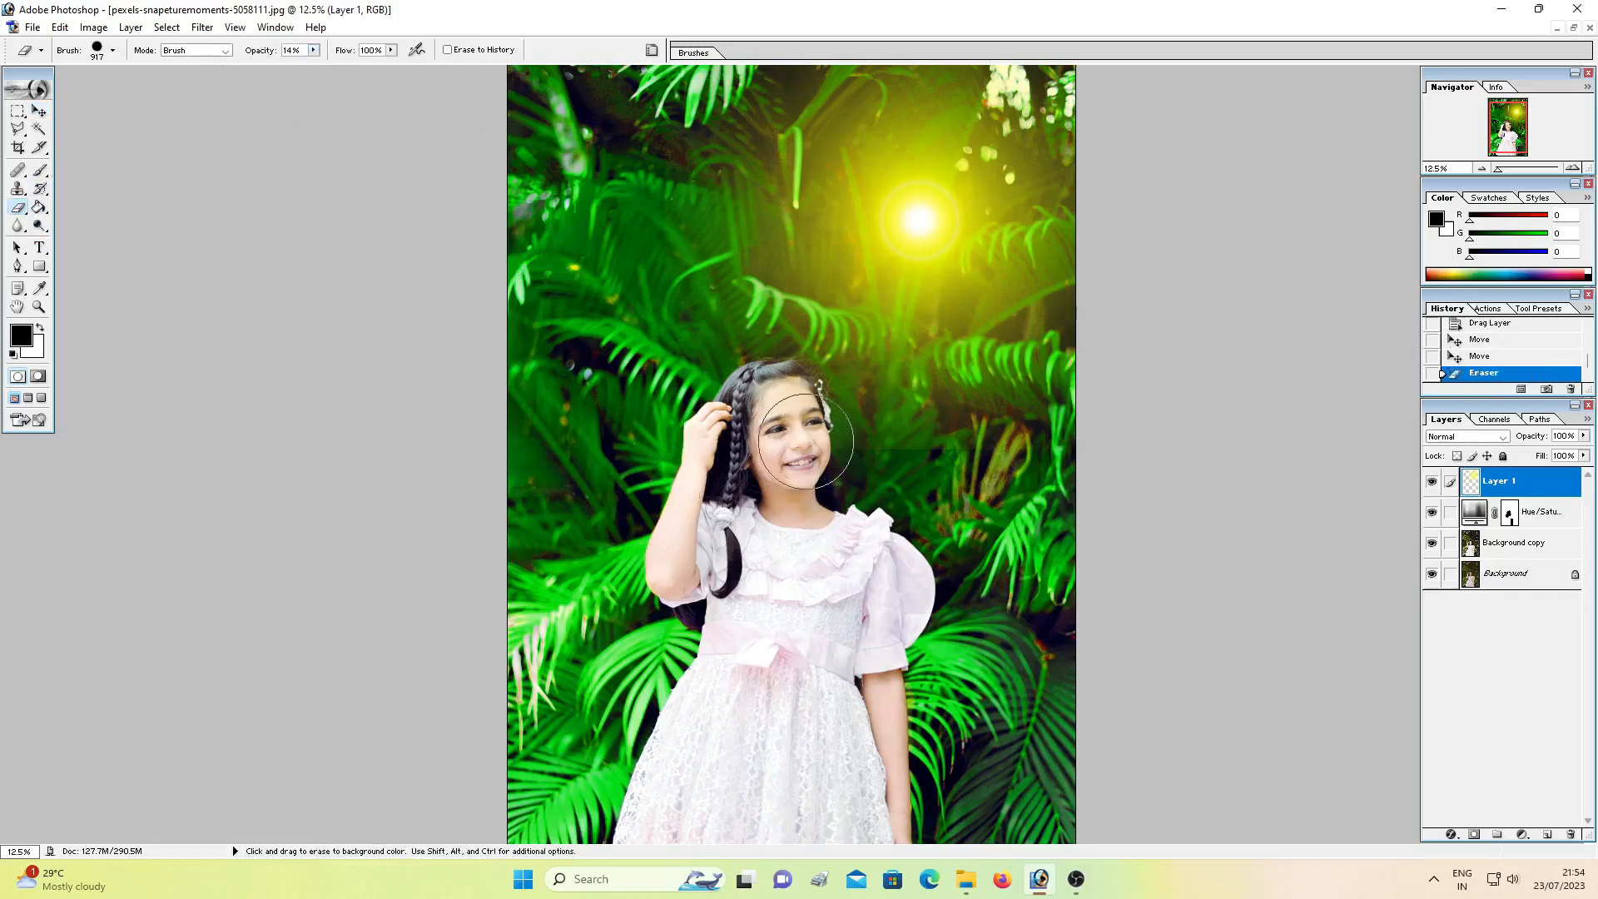
click(809, 439)
click(814, 428)
click(793, 403)
click(751, 404)
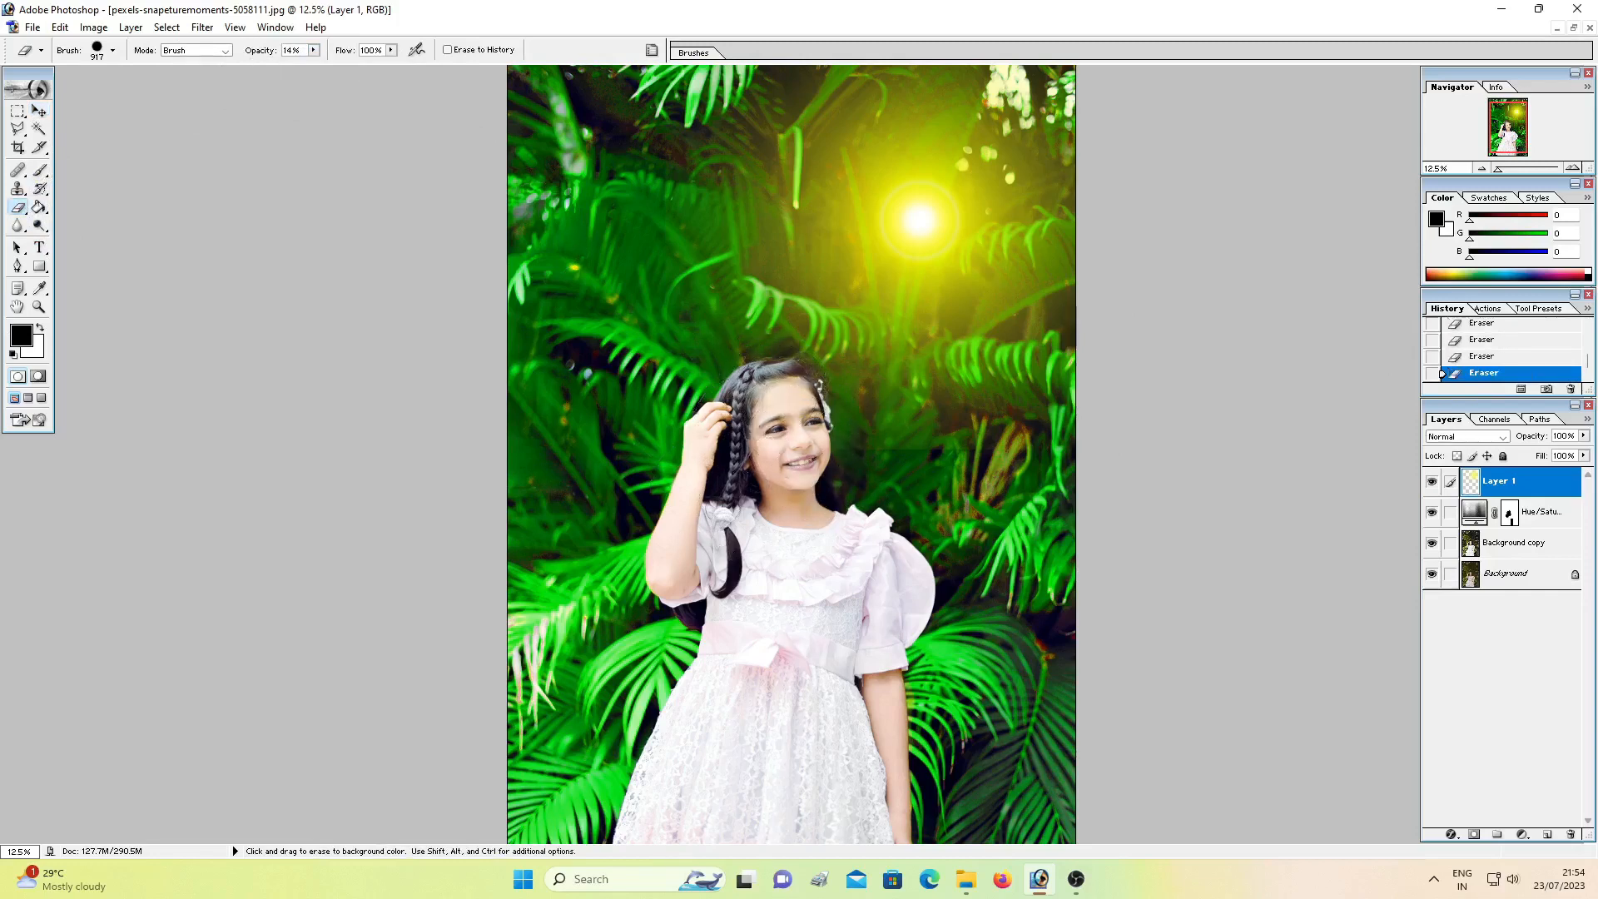
Lightly erase the yellow glow over the foliage beside the girl's puffed sleeve at the same Eraser opacity
click(907, 502)
click(939, 475)
click(882, 478)
click(879, 475)
key(ctrl+minus)
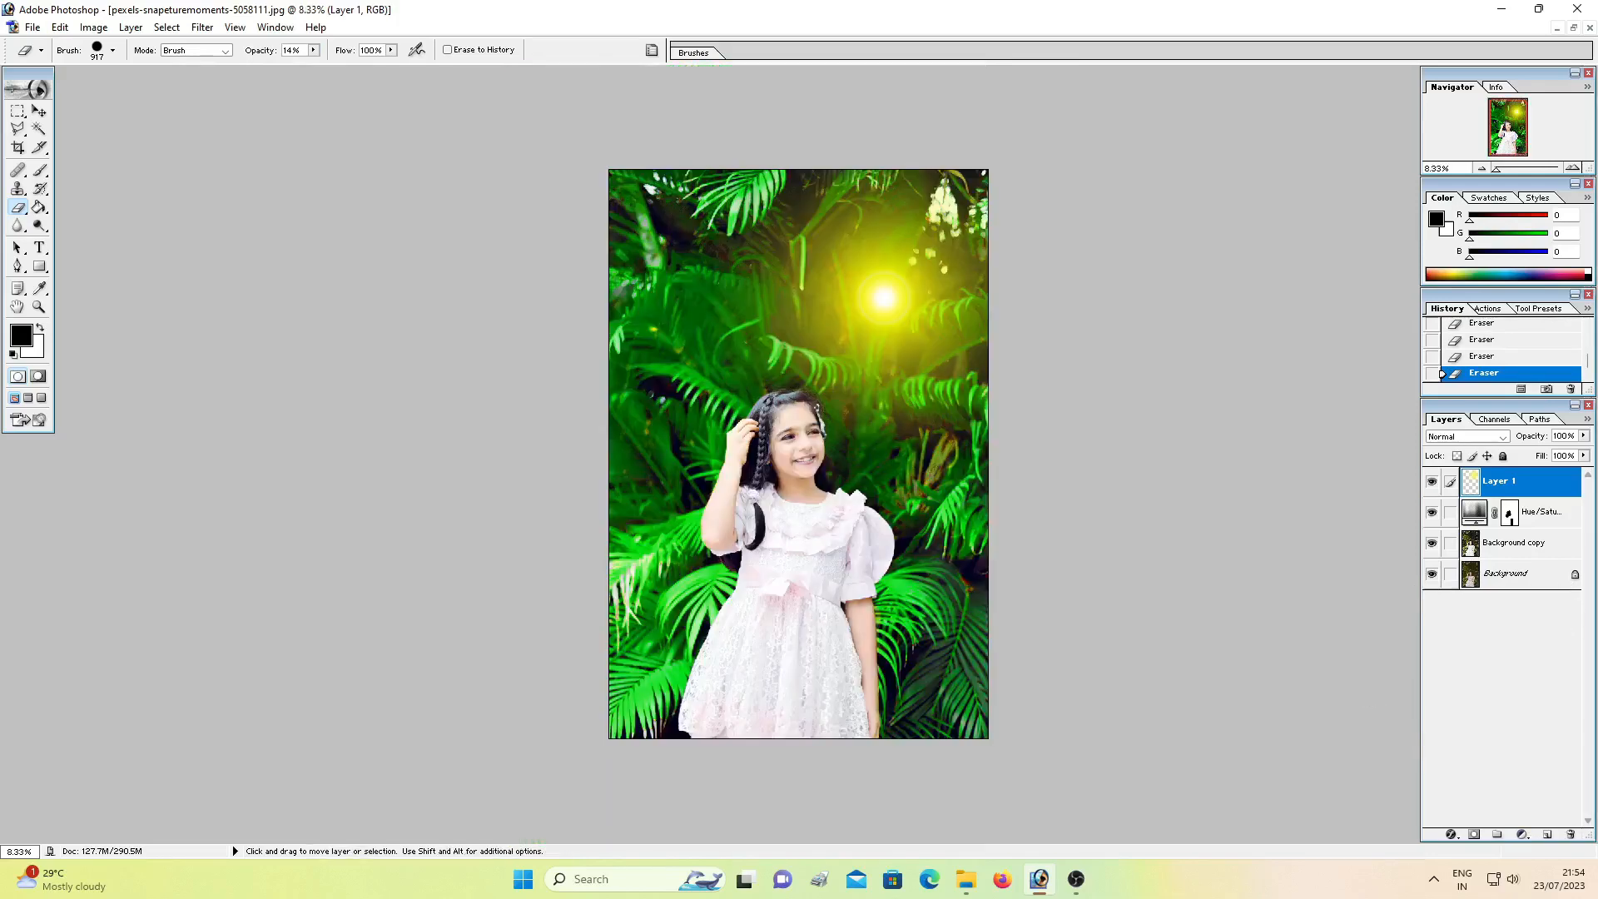
Add a Hue/Saturation adjustment layer above the glow layer and set its Saturation to +2
click(1523, 834)
click(1509, 712)
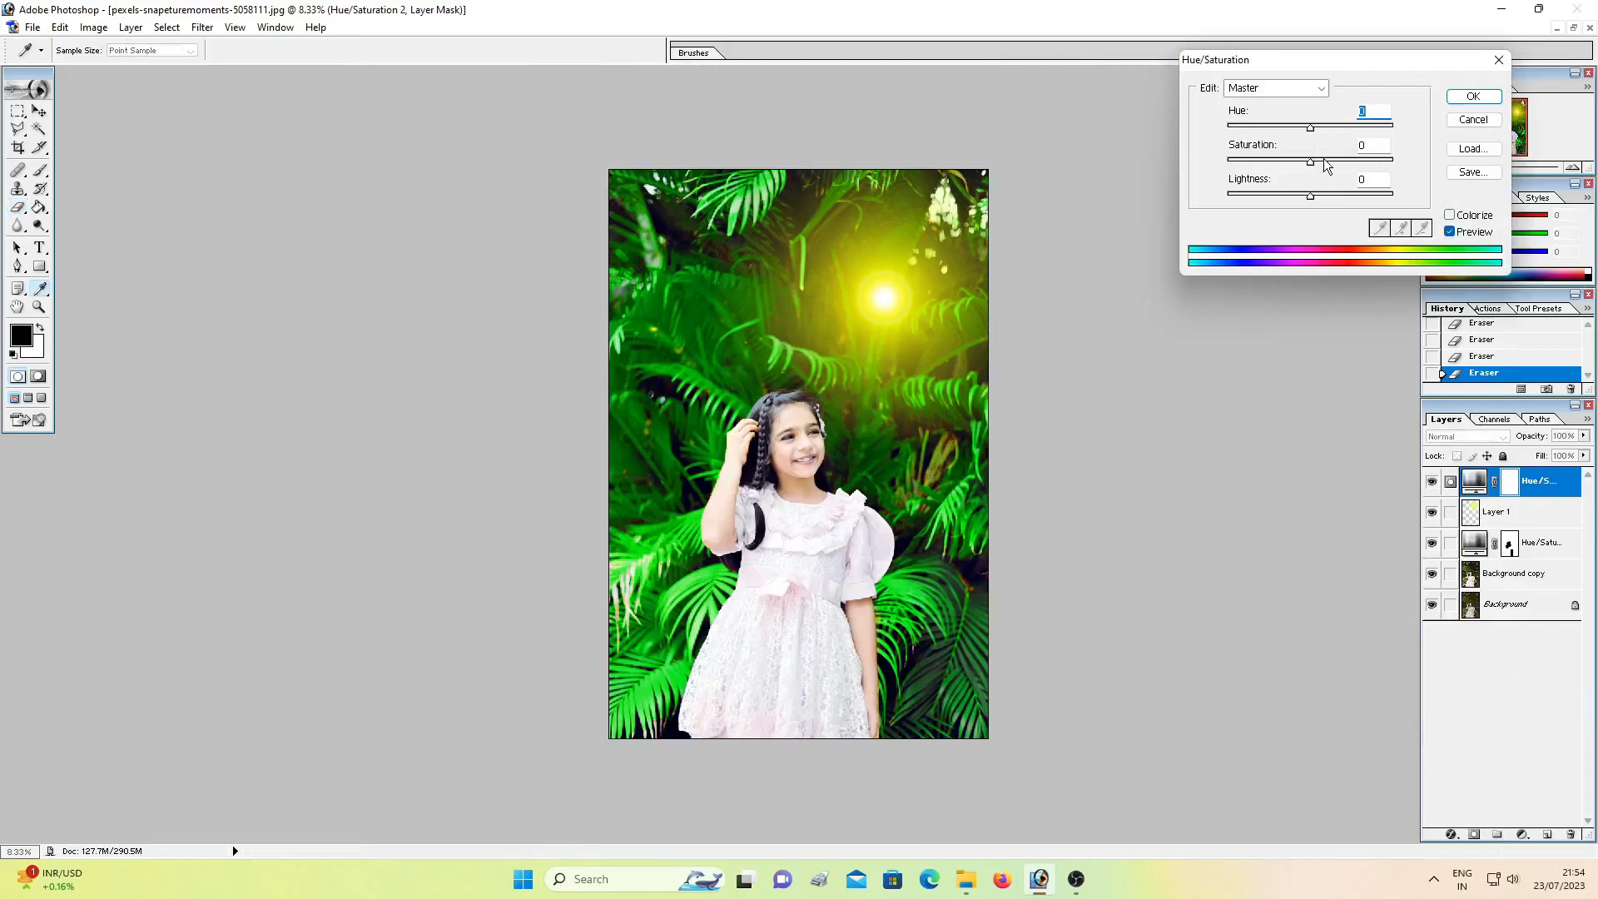
drag(1313, 162, 1304, 131)
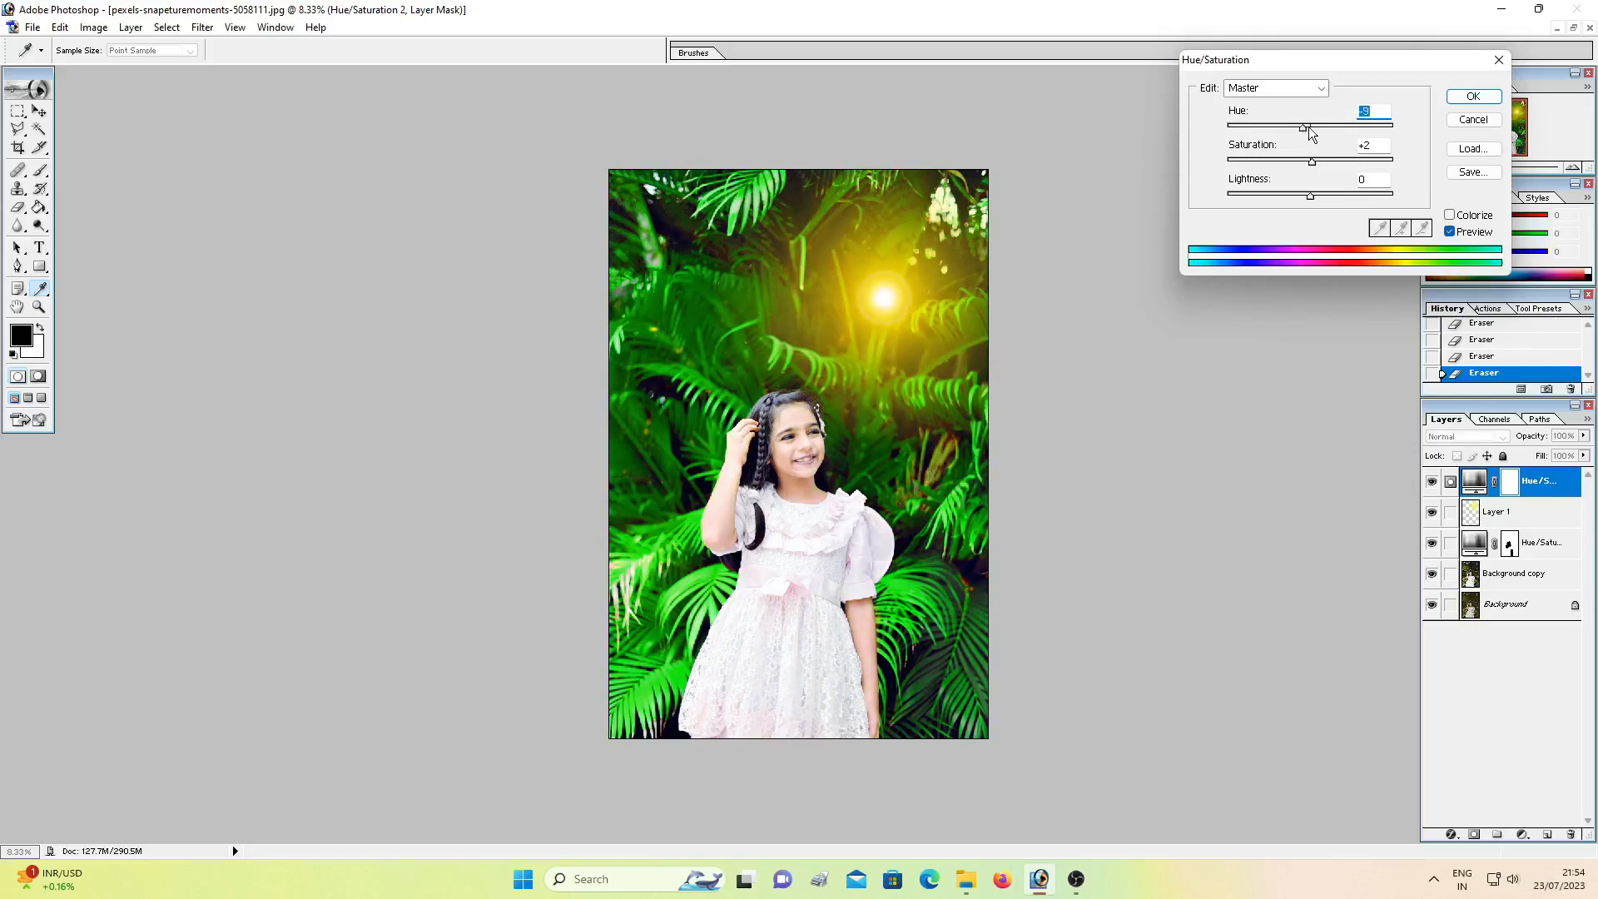
Try several warmer and greener hue shifts in the new Hue/Saturation adjustment, and apply it with Hue at -1
mouse_move(1305, 131)
mouse_down()
mouse_move(1276, 130)
mouse_move(1330, 128)
mouse_up()
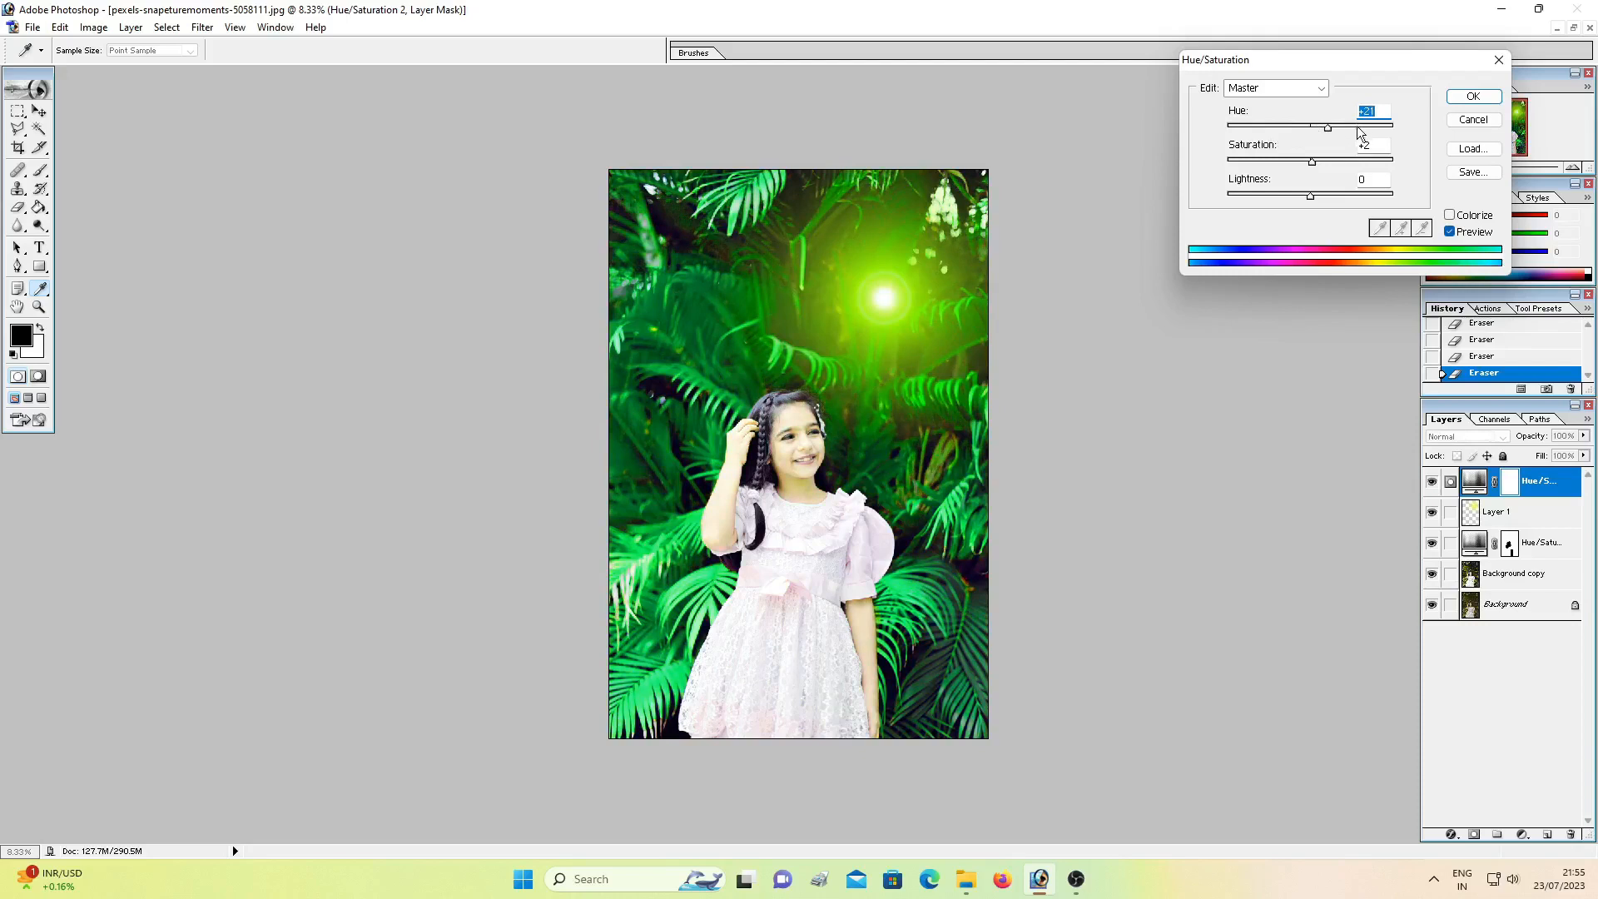
click(1336, 125)
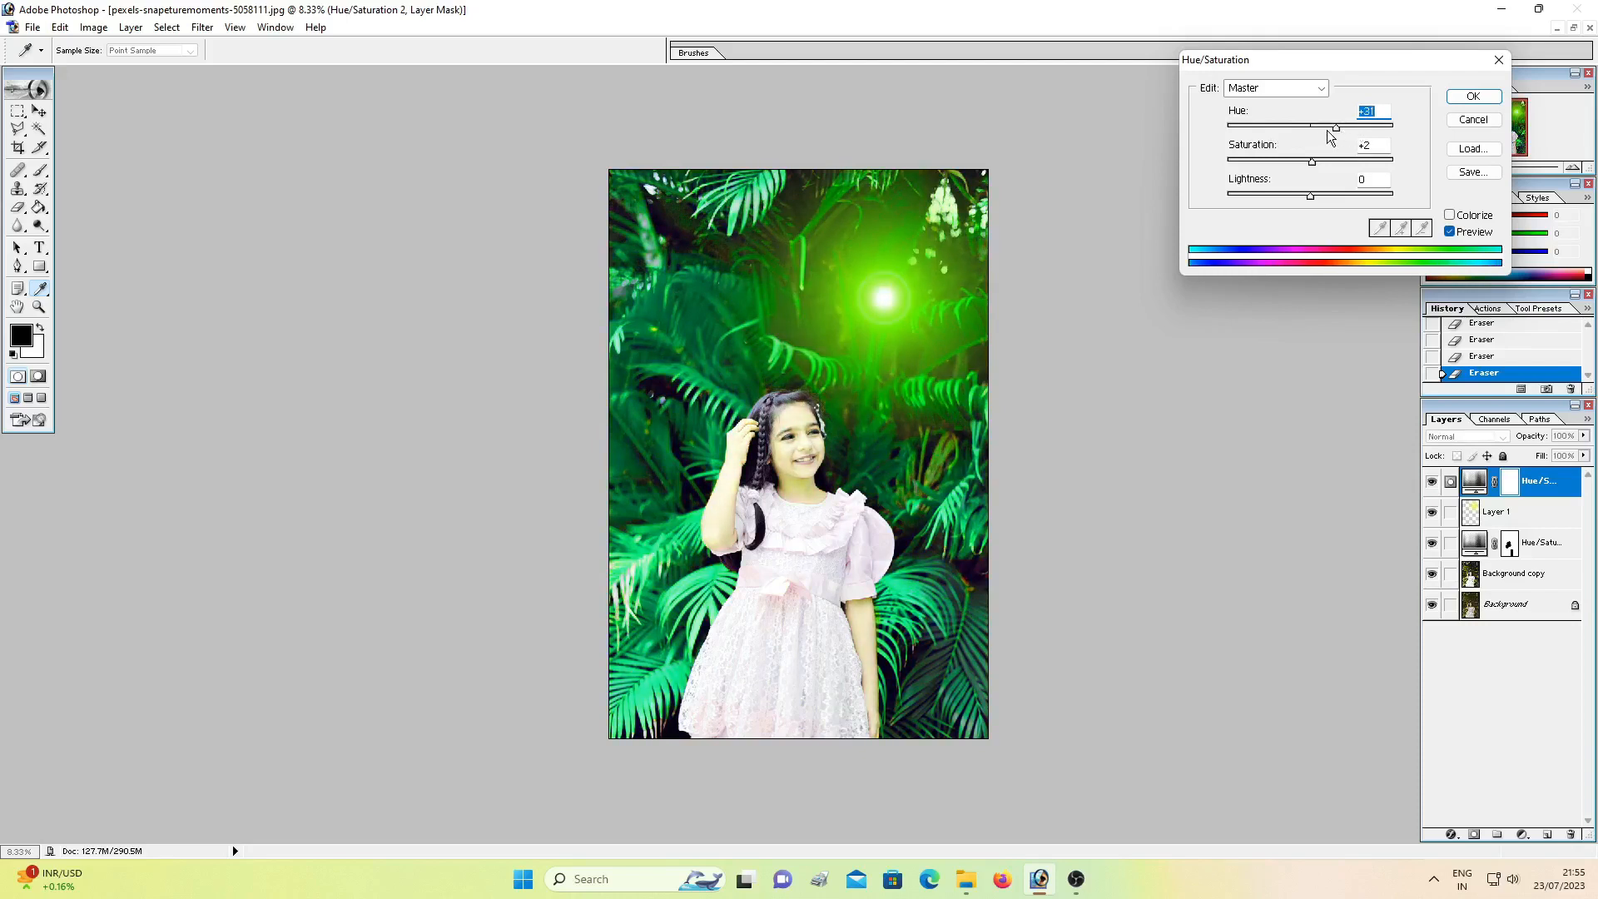
click(1309, 124)
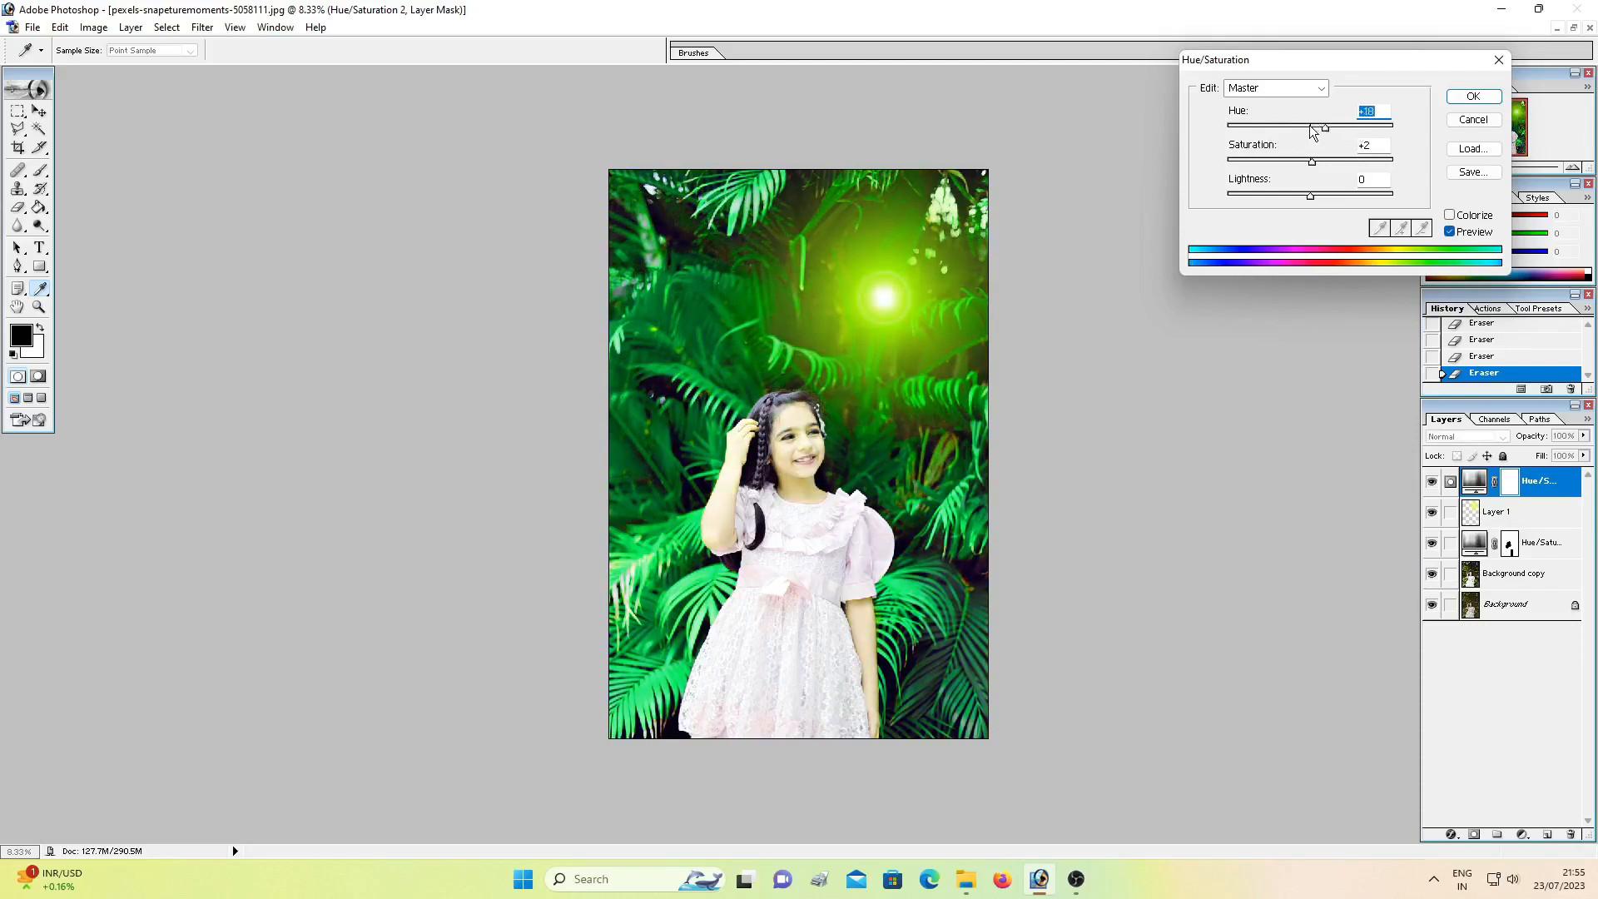
click(1300, 126)
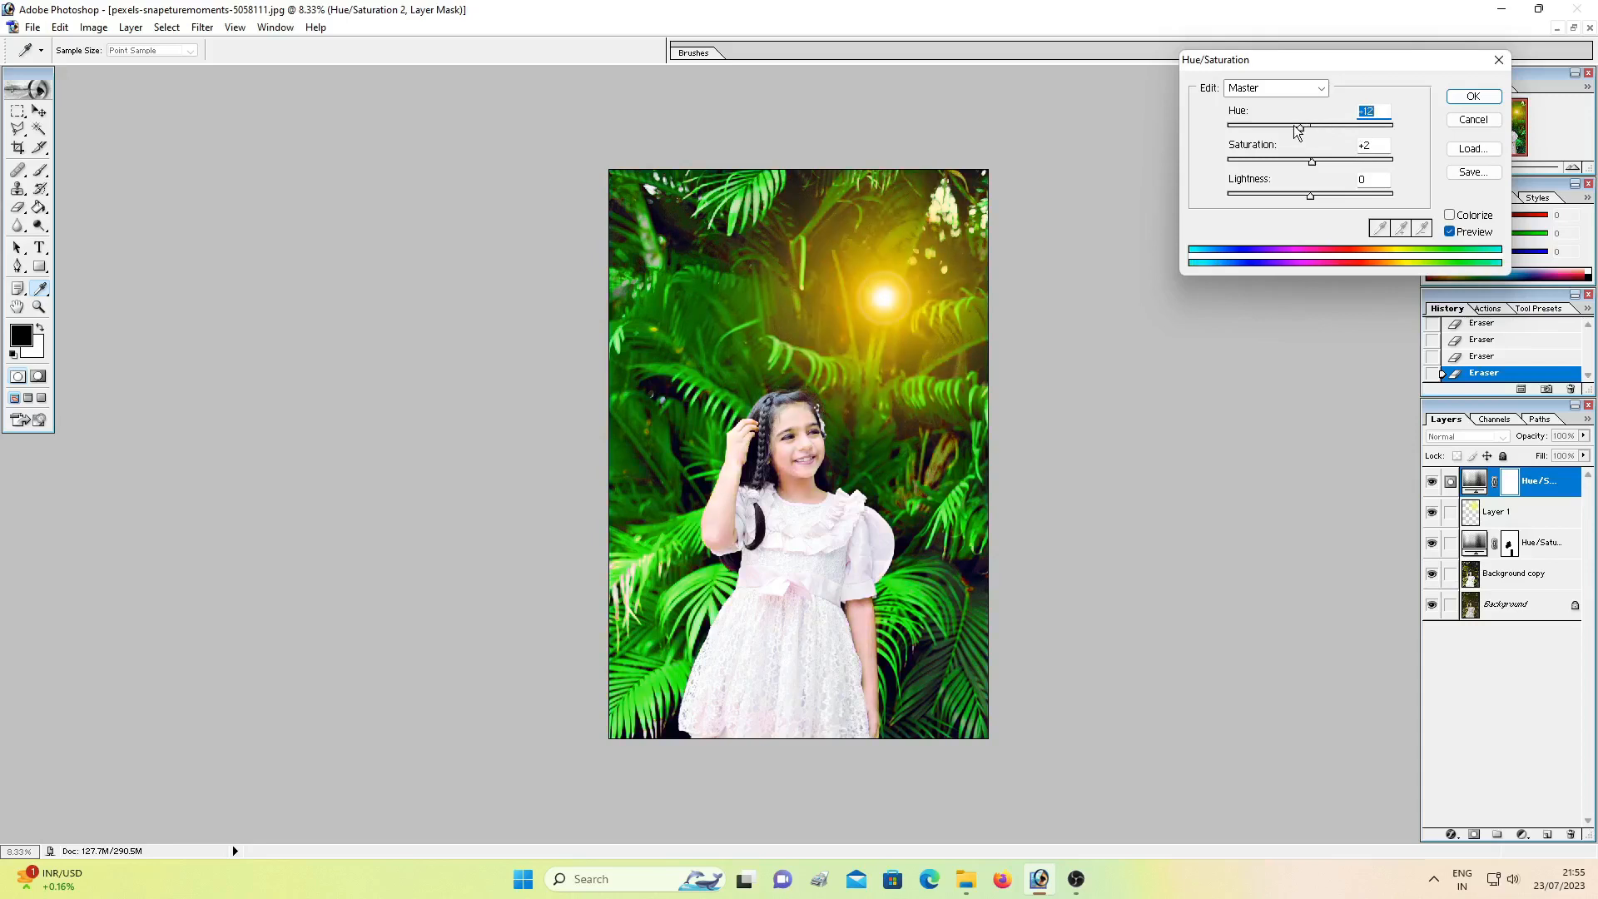
click(1306, 126)
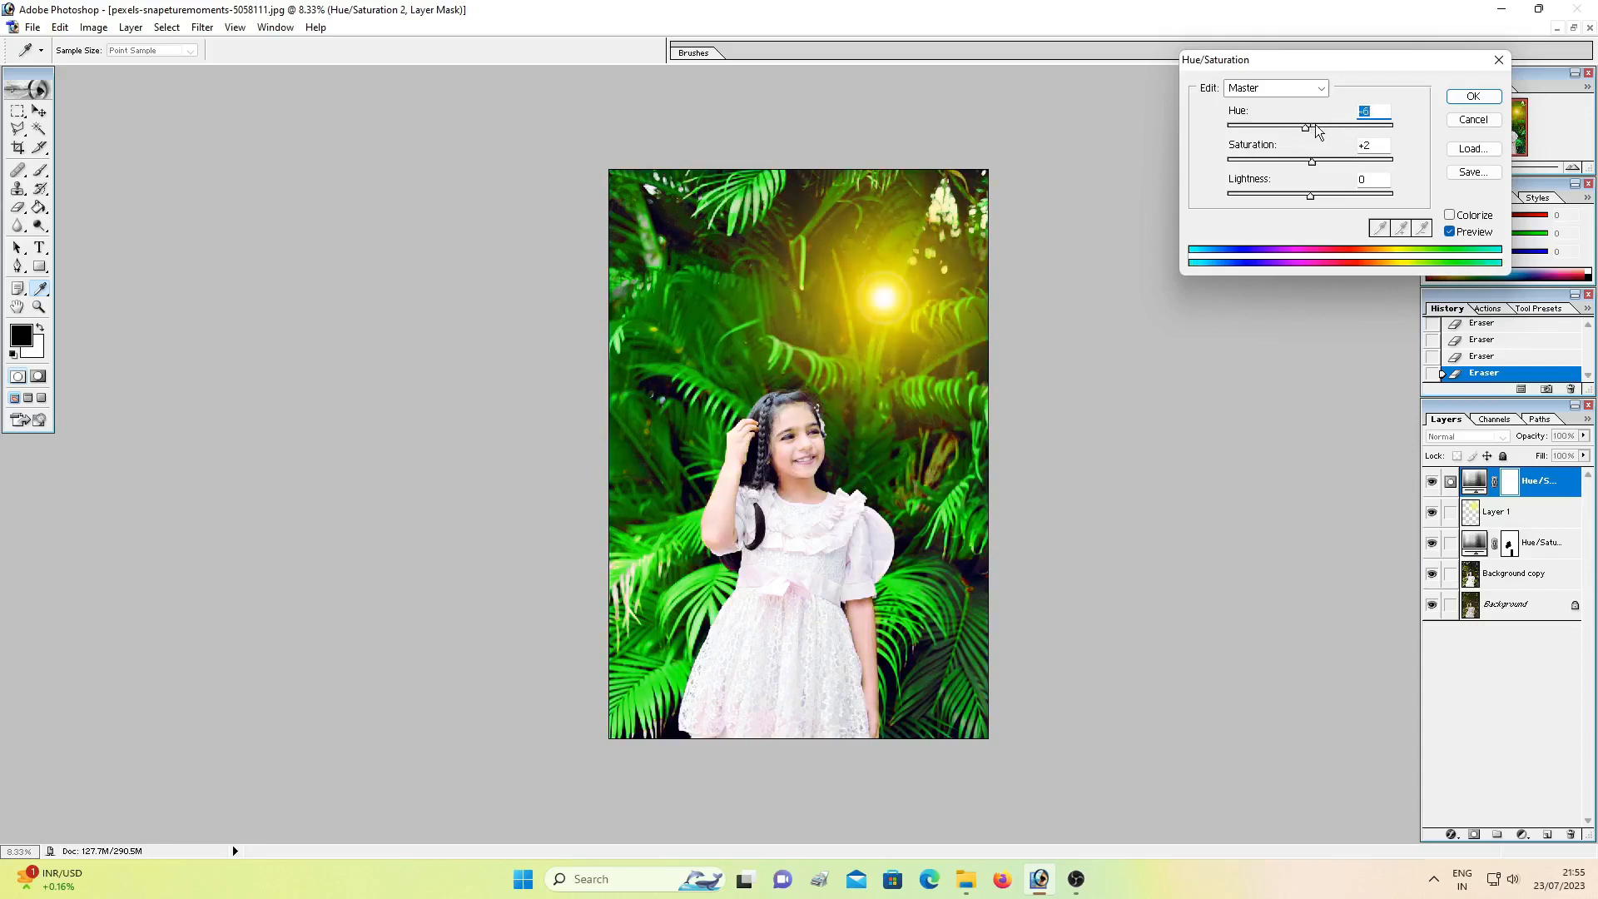
click(1316, 126)
click(1332, 126)
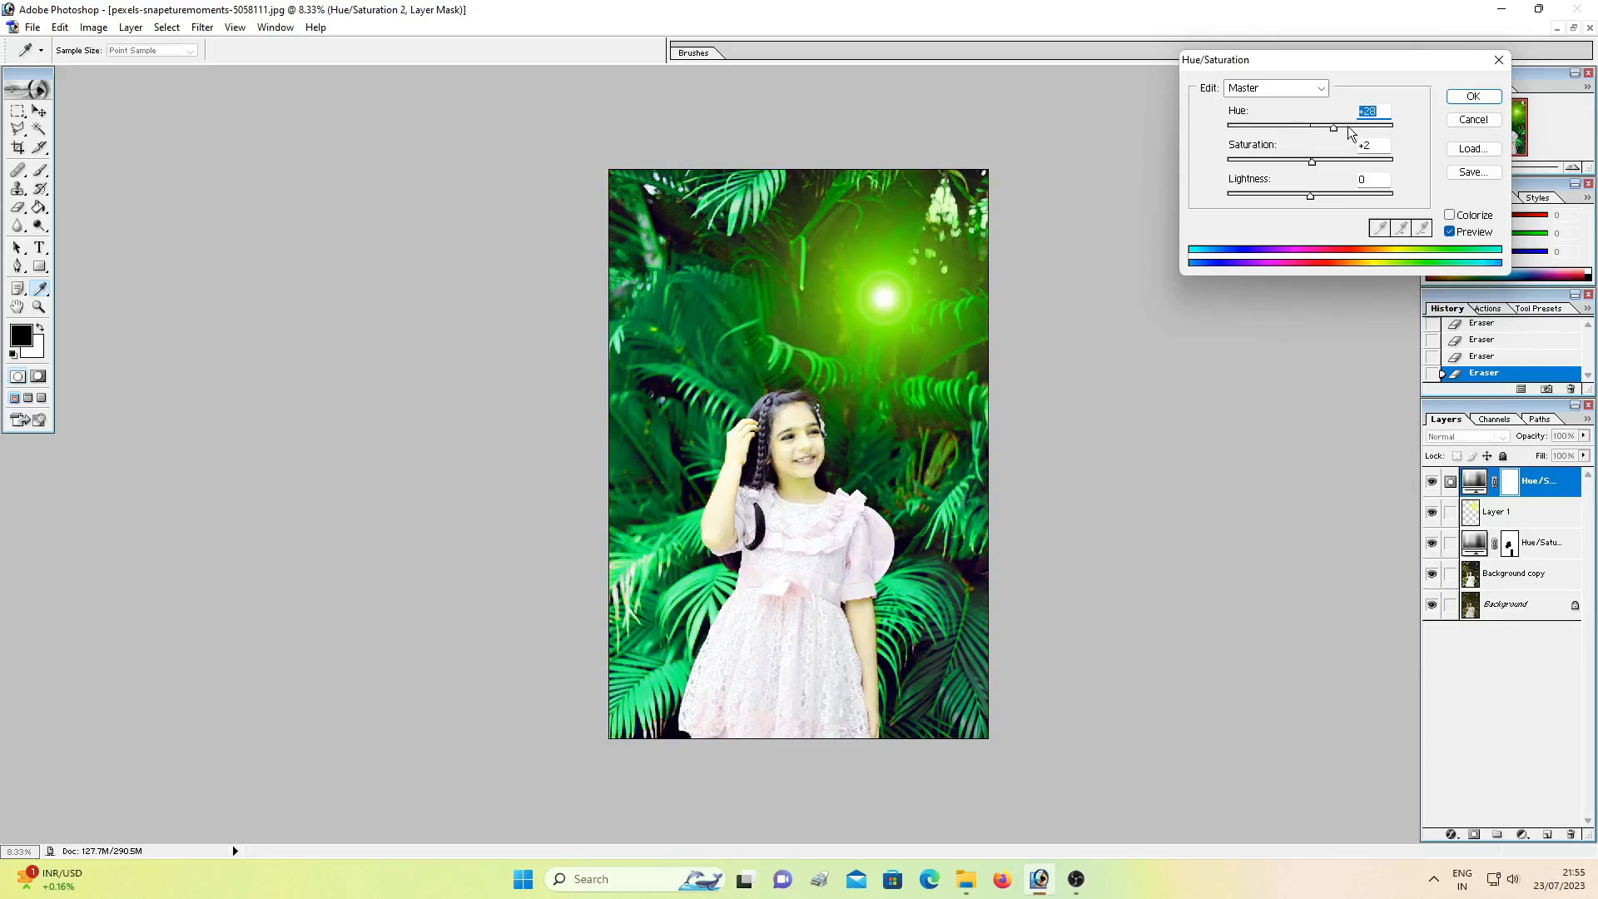
click(1347, 127)
drag(1350, 127, 1313, 129)
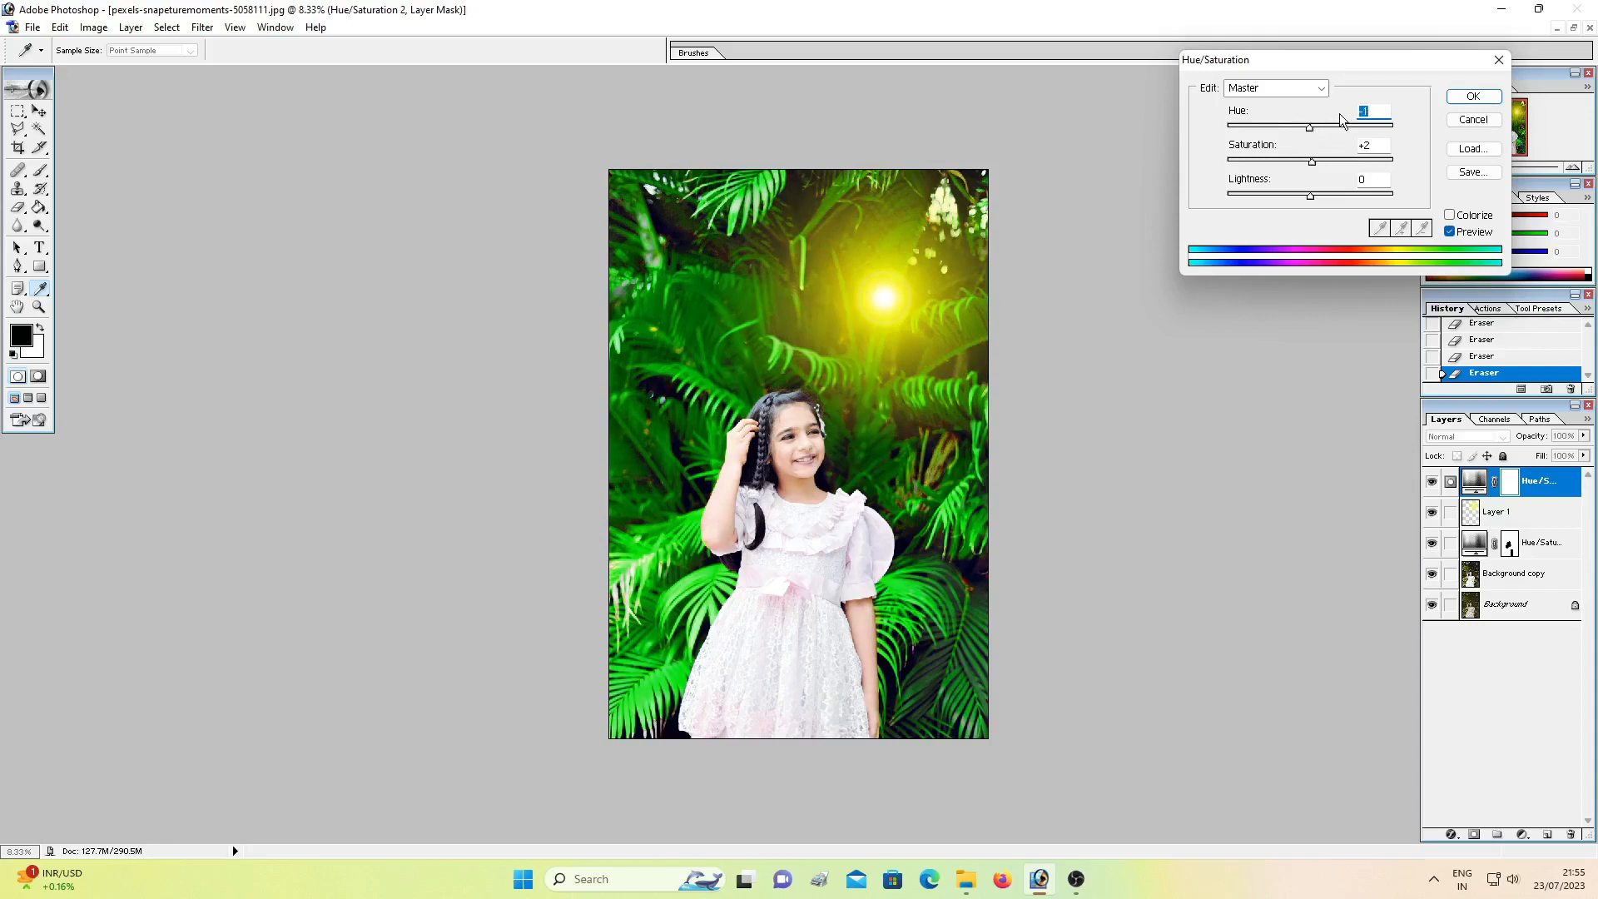
click(1460, 98)
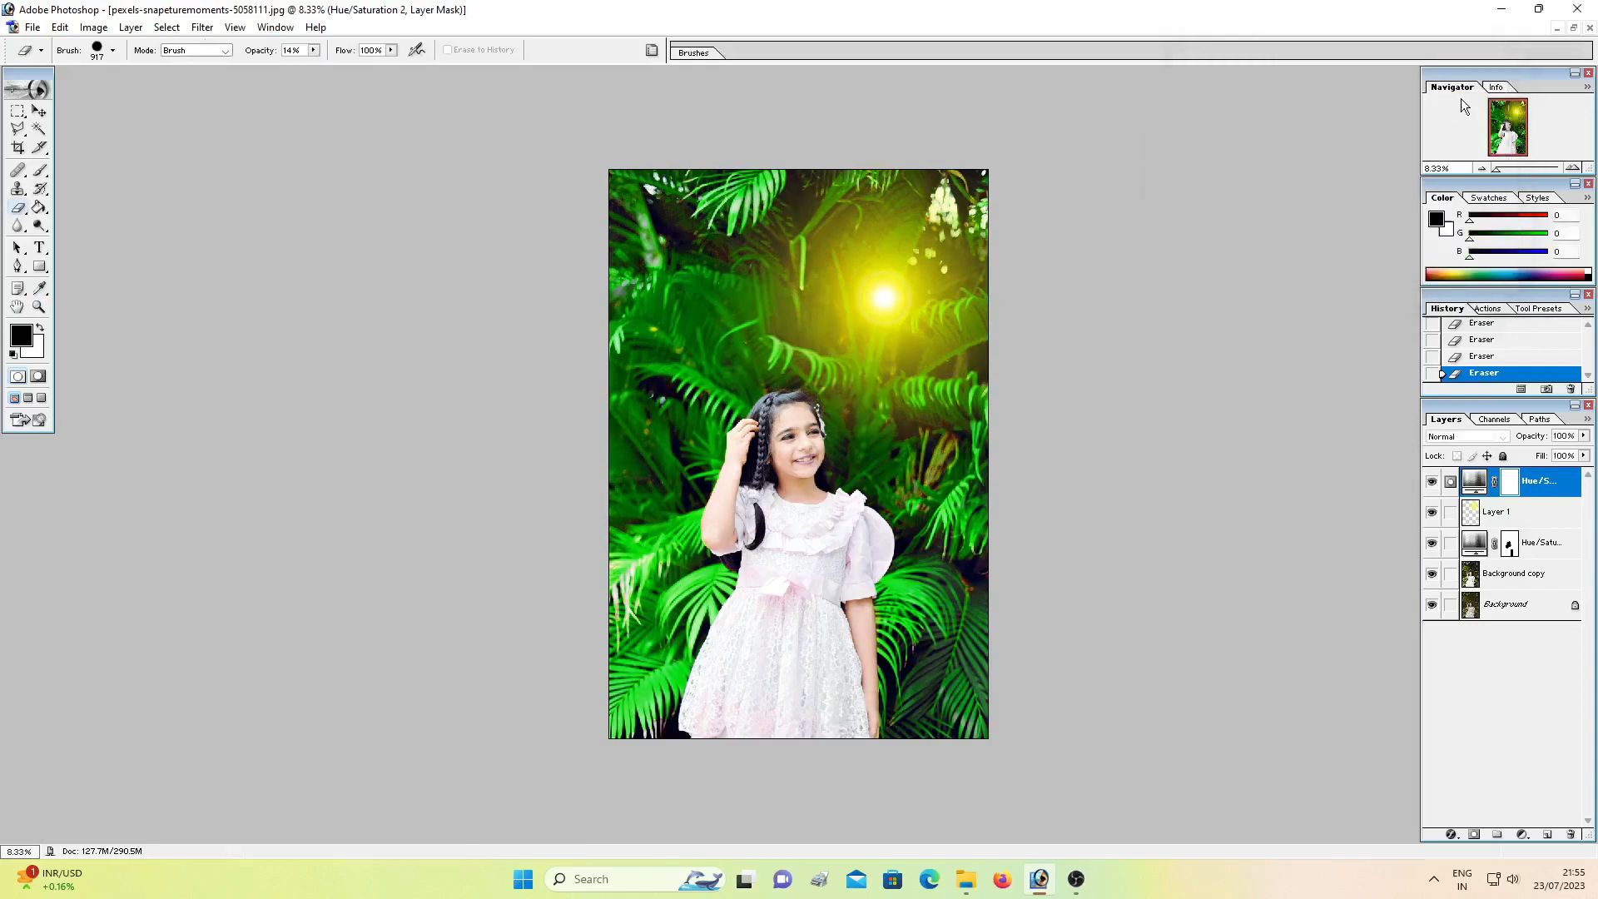
Merge the top Hue/Saturation layer into the glow layer, and merge the lower one and Background copy into the Background
key(x)
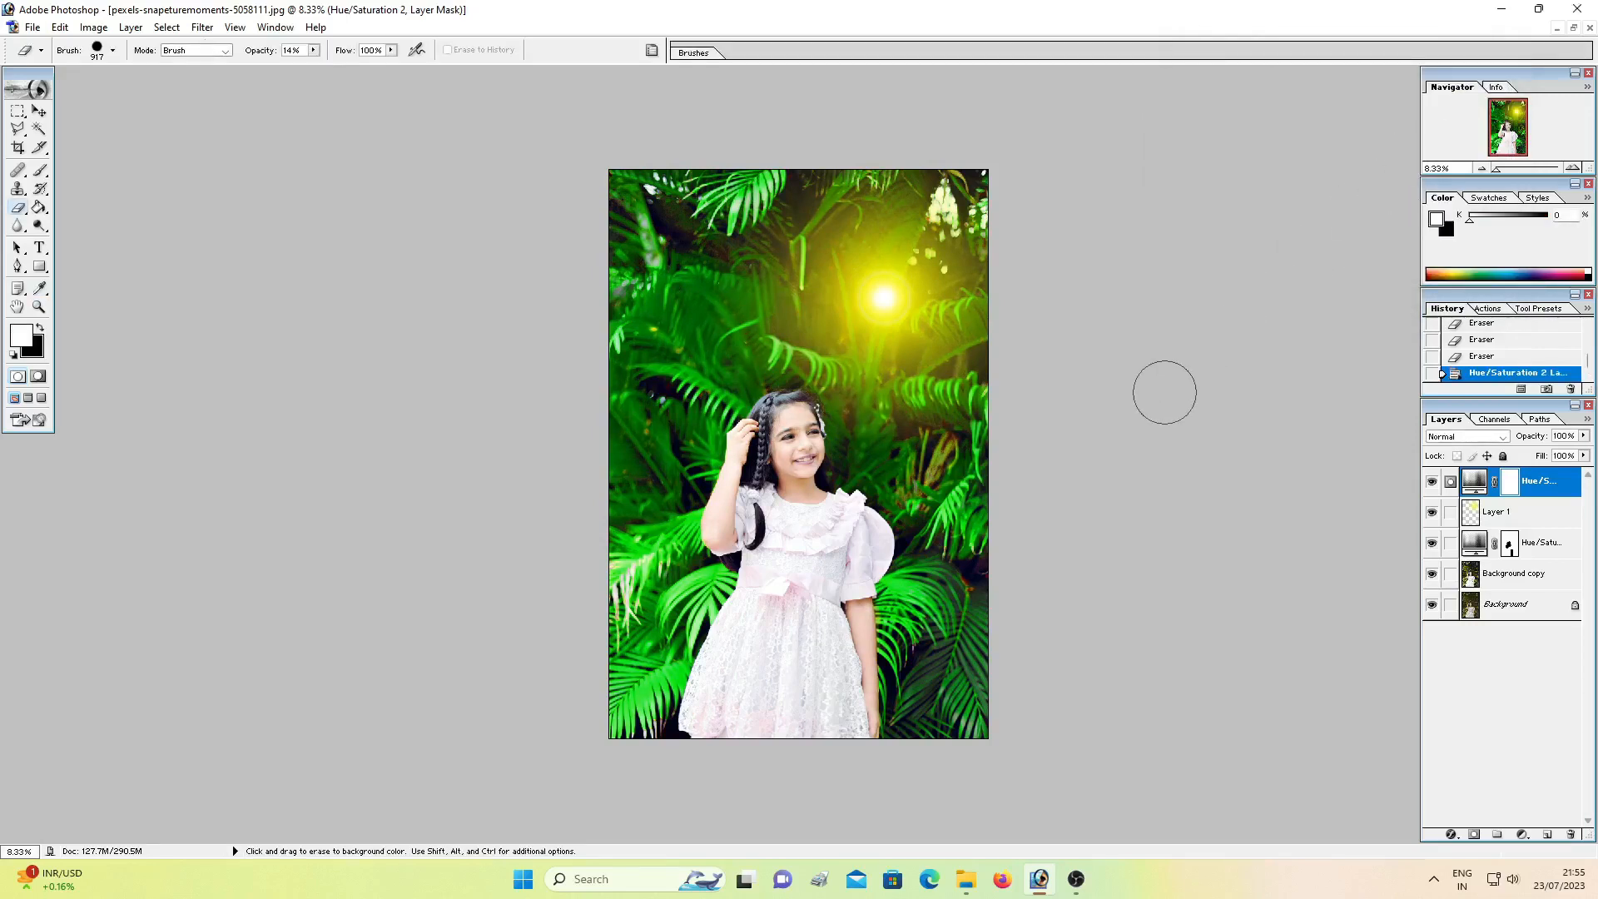
key(ctrl)
key(ctrl+e)
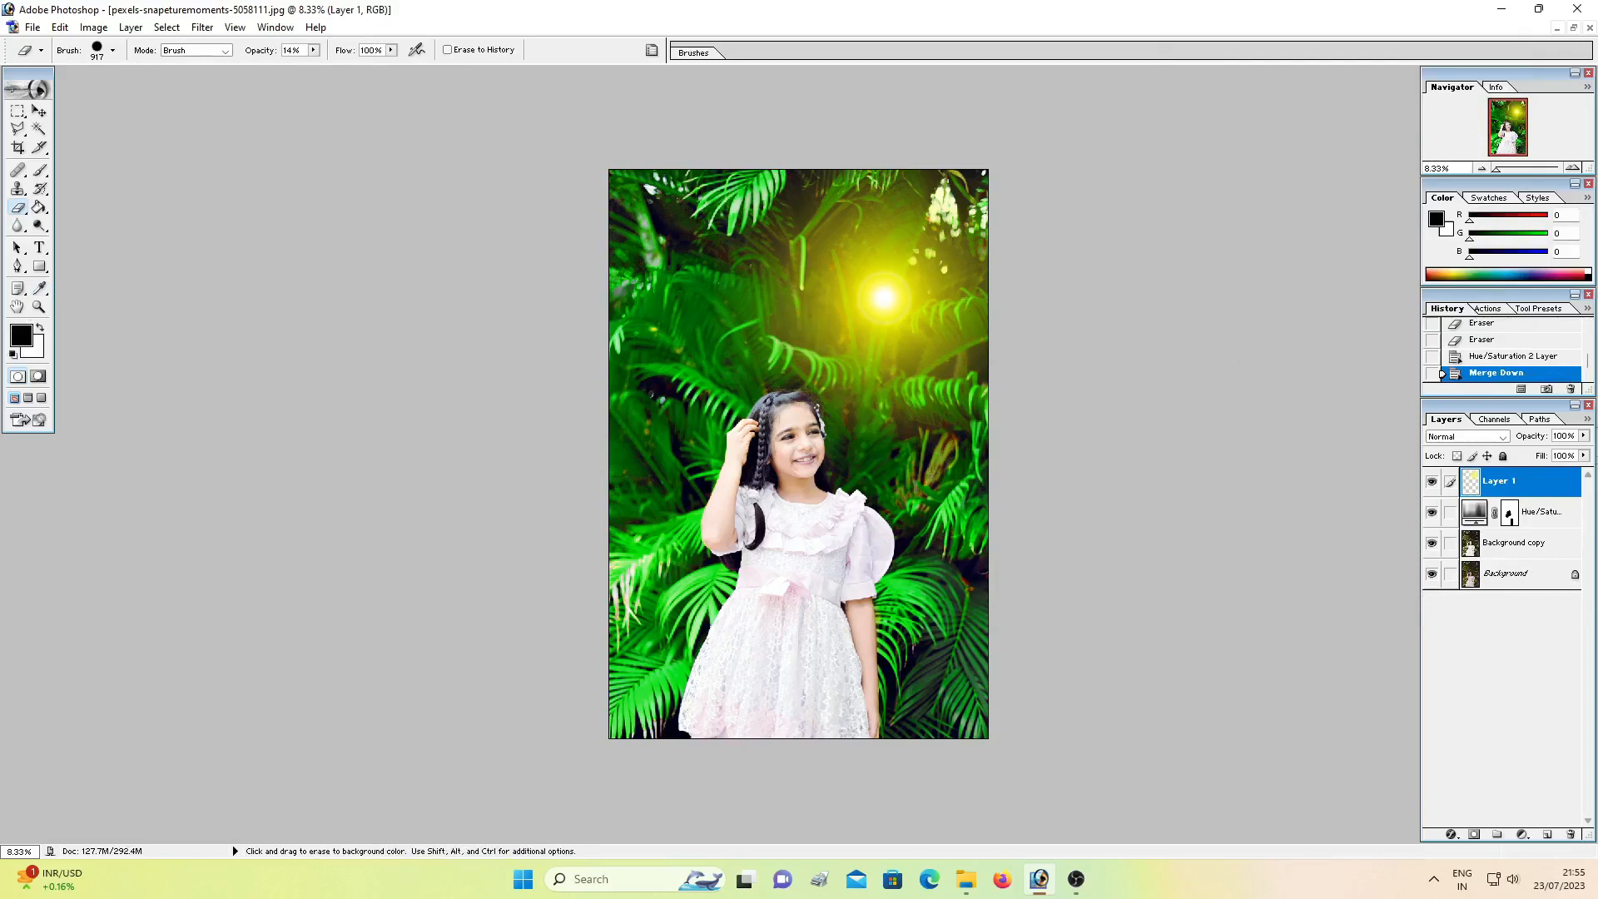
click(1538, 514)
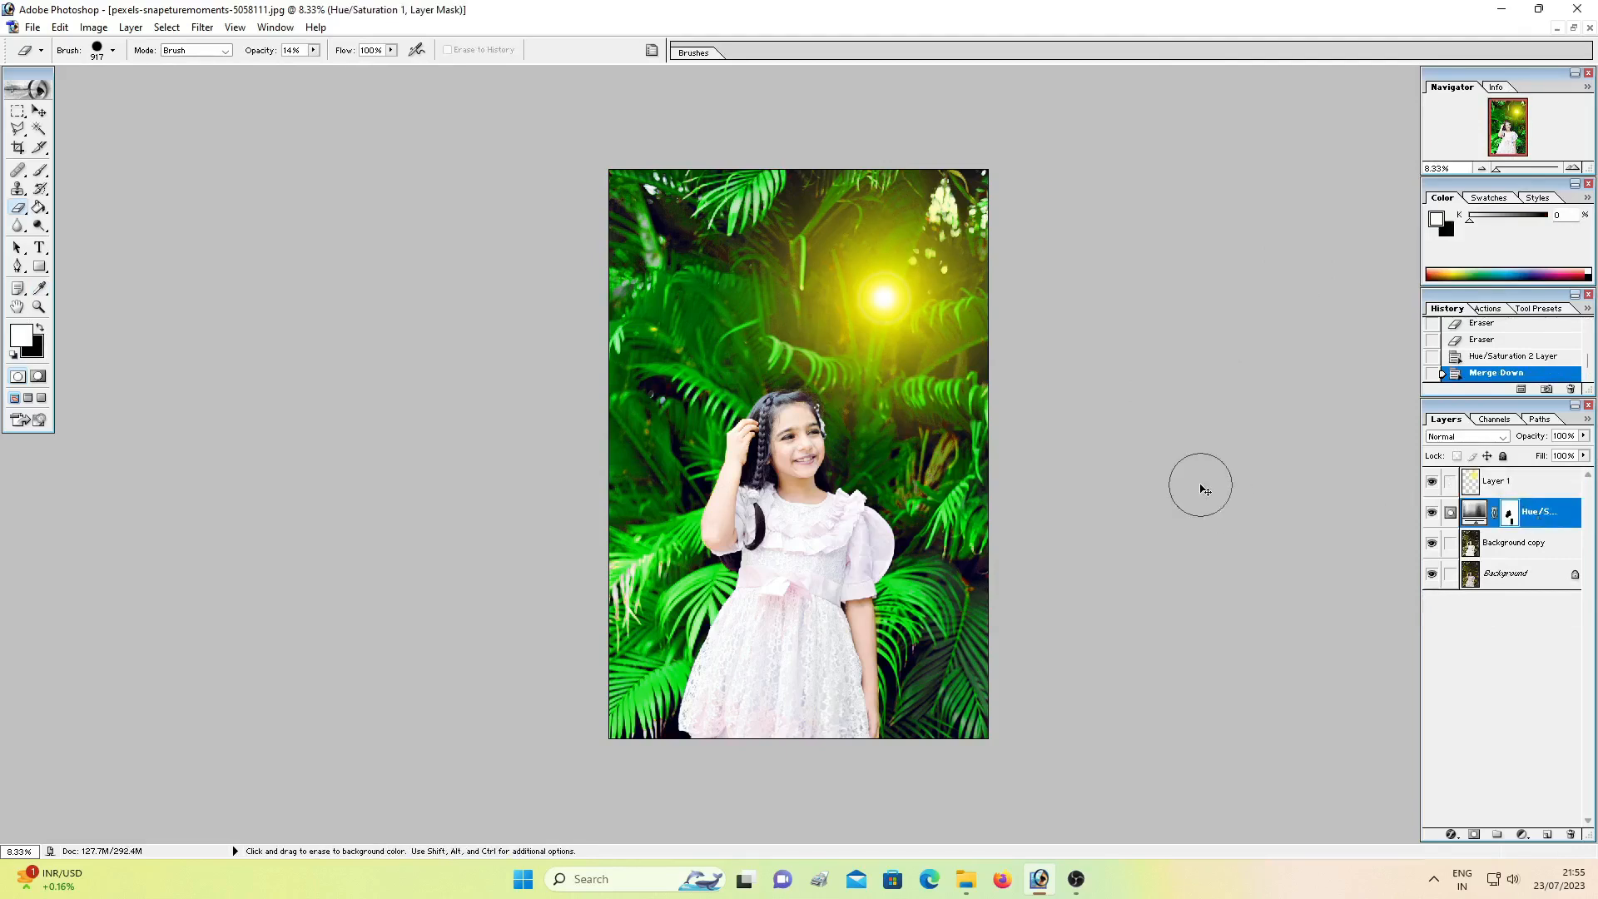
key(ctrl+e)
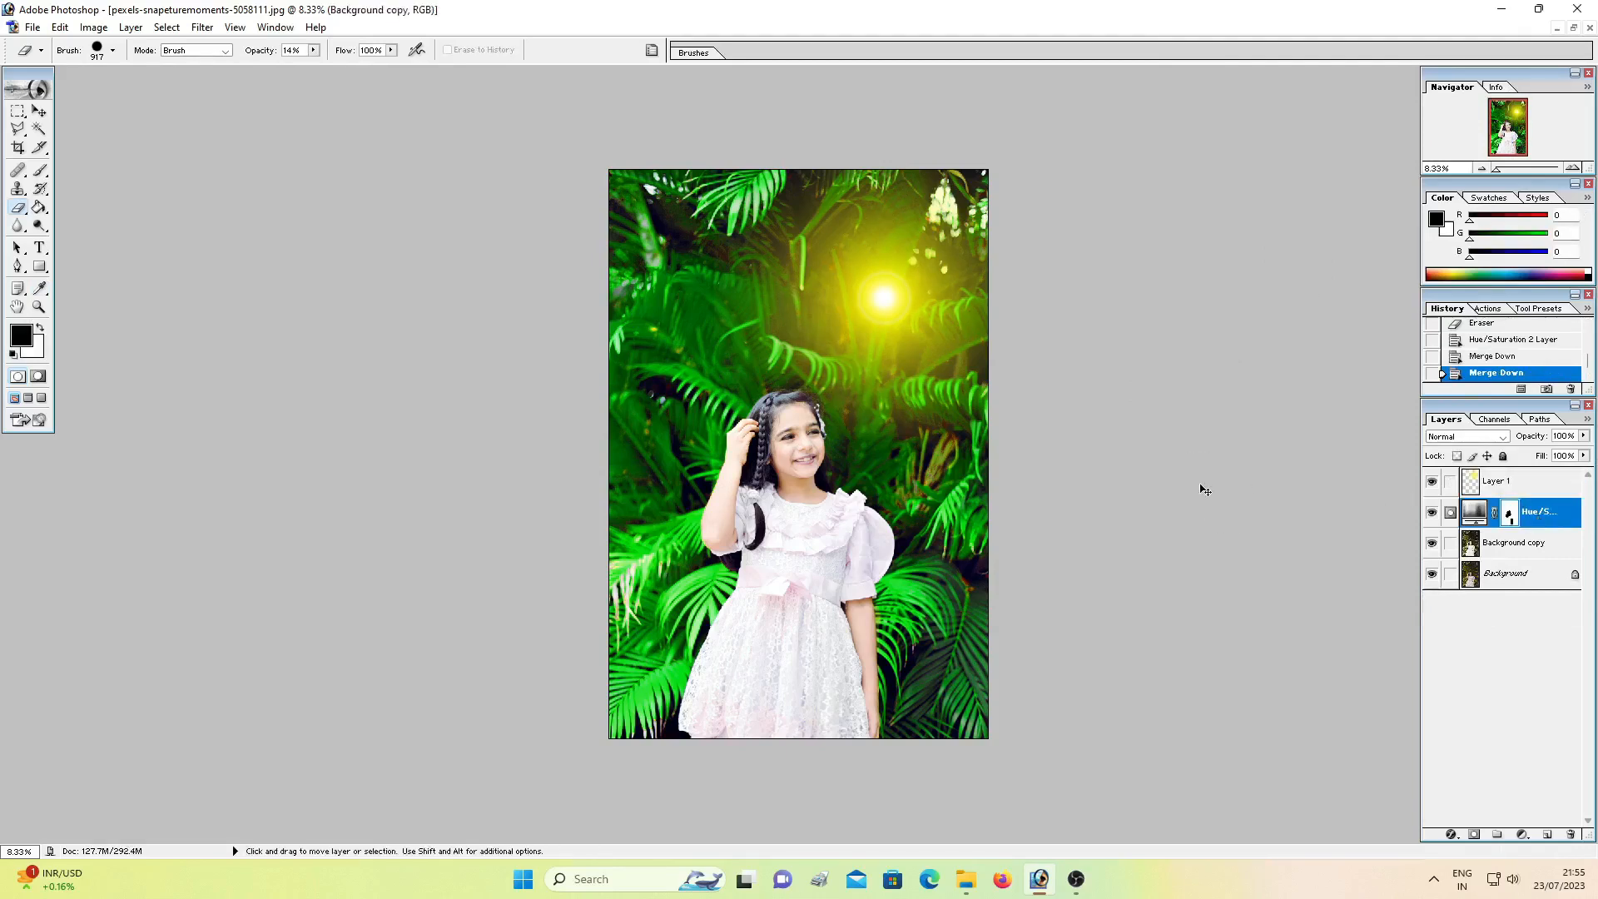
key(ctrl)
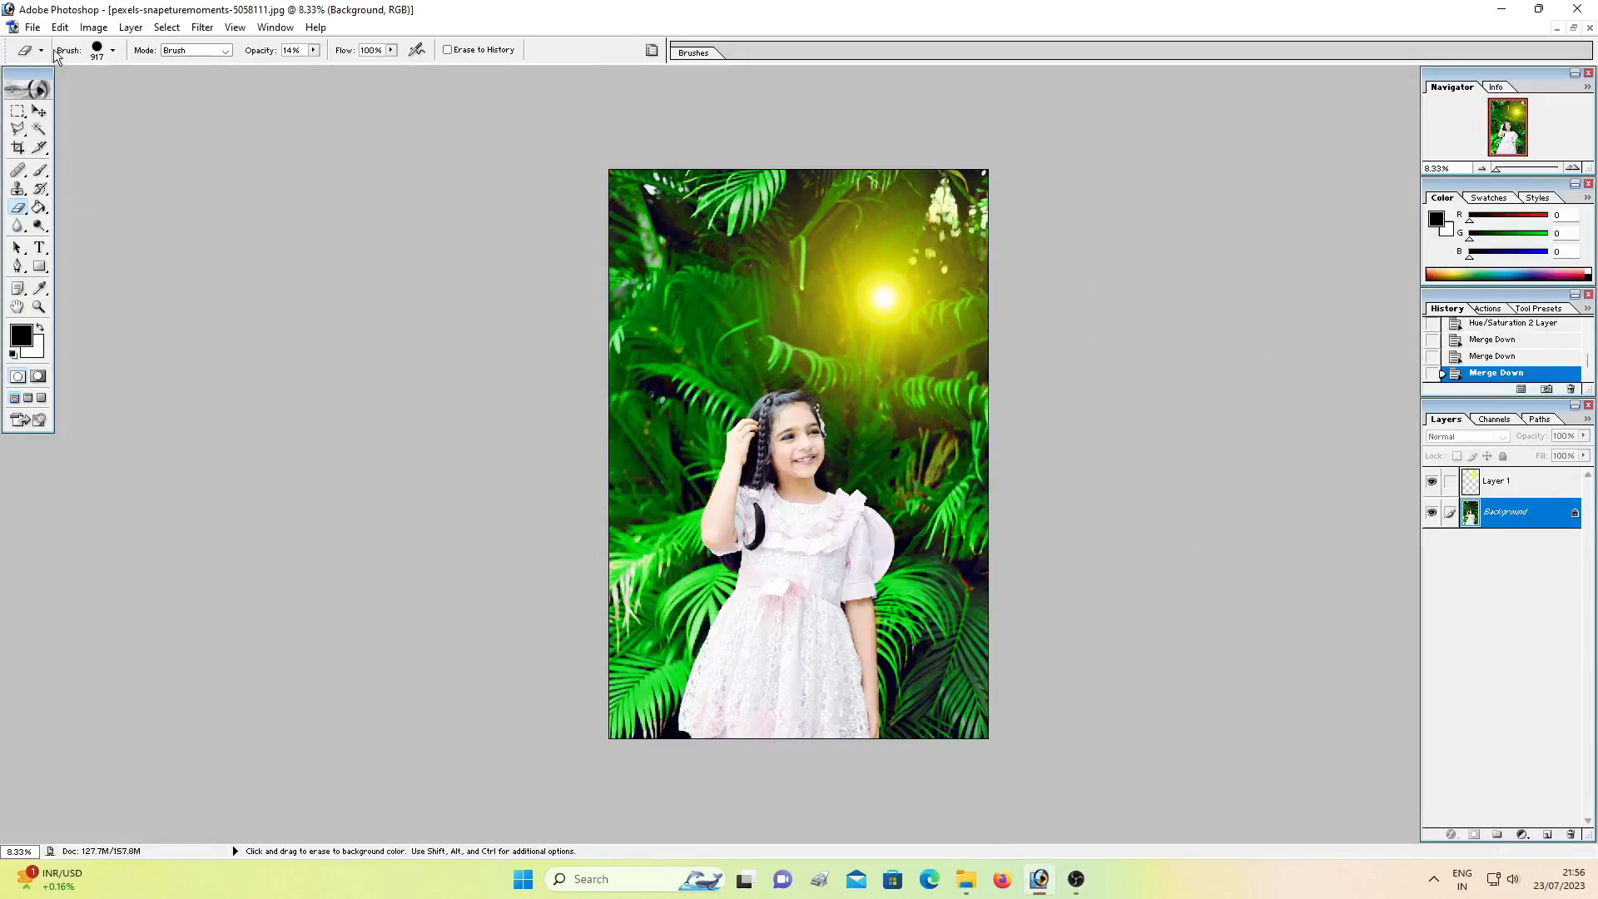
Start saving the edited photo as a new file and choose PNG as its format
click(33, 26)
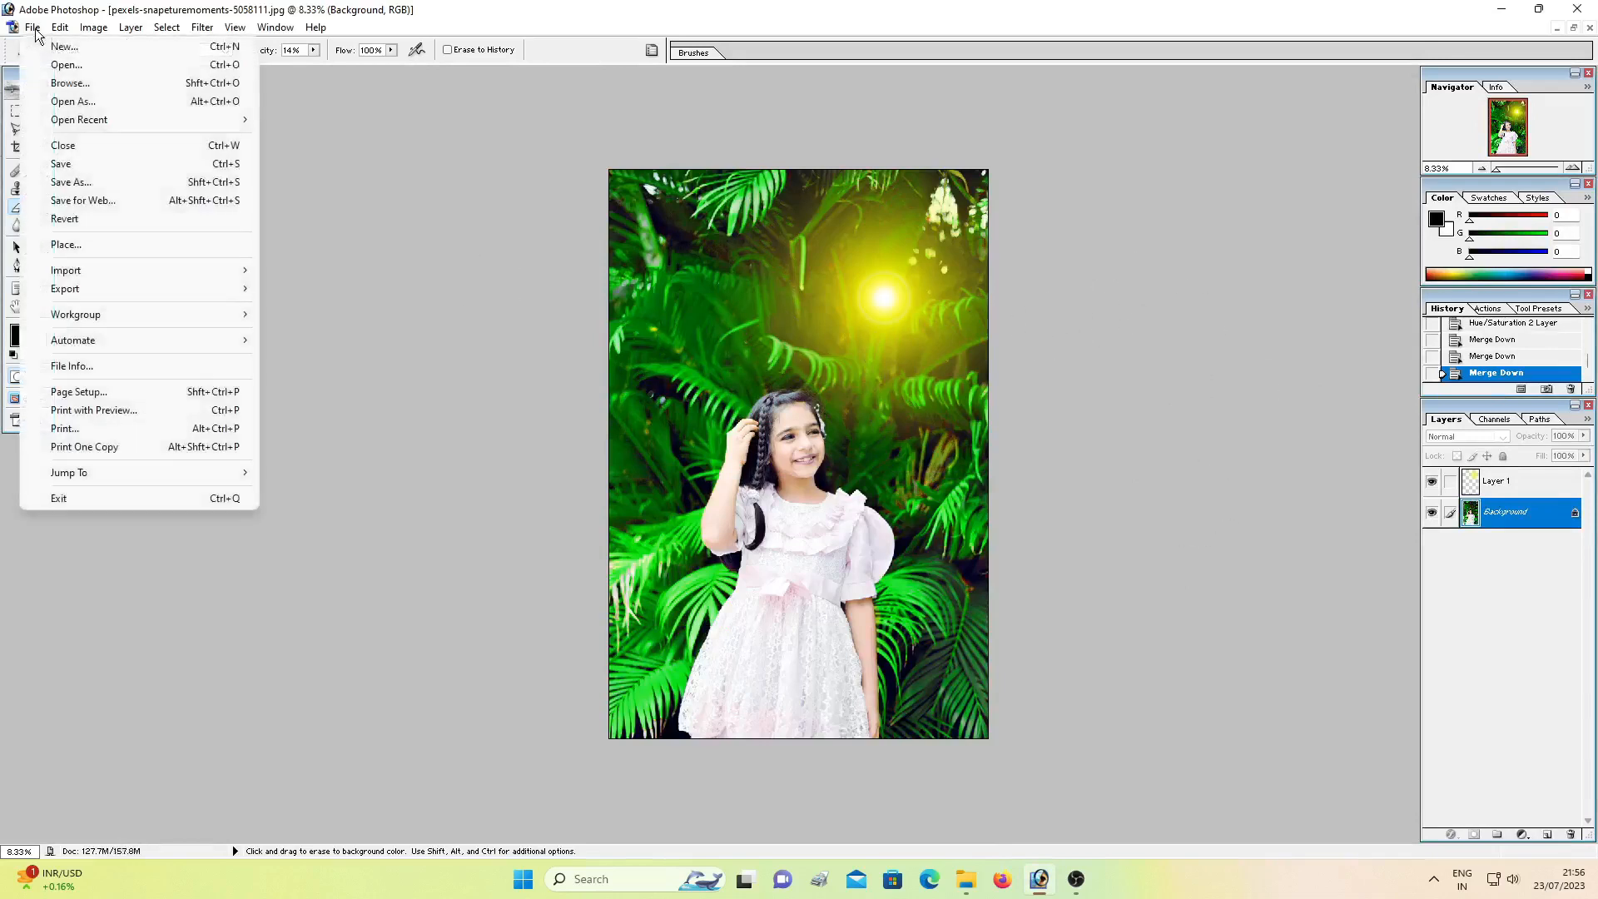
click(82, 181)
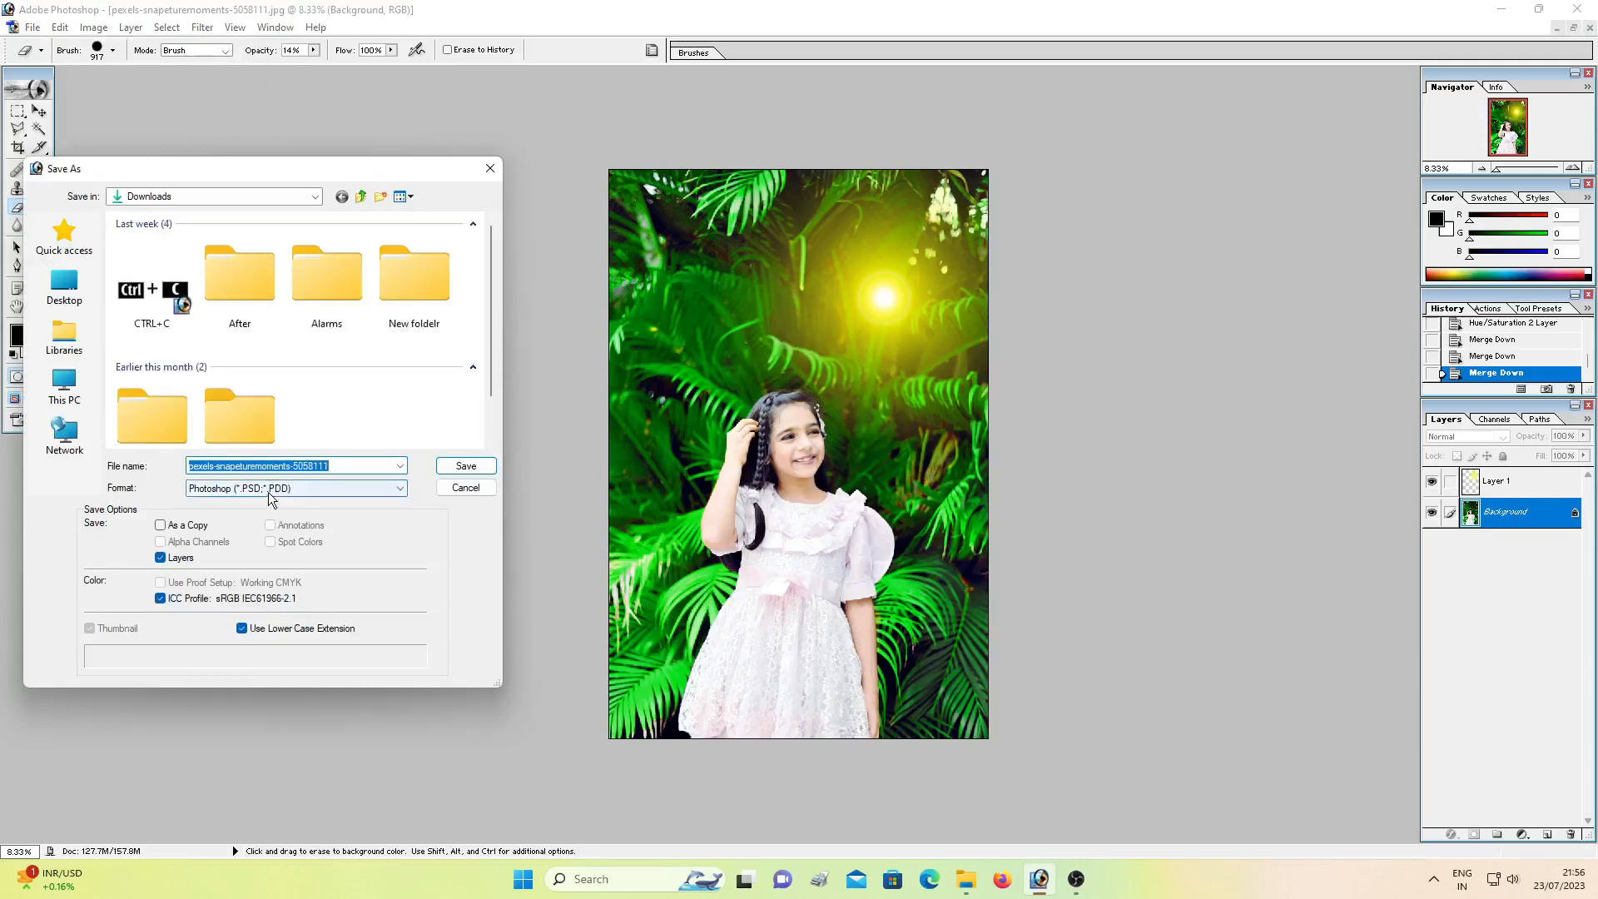
click(268, 490)
click(253, 625)
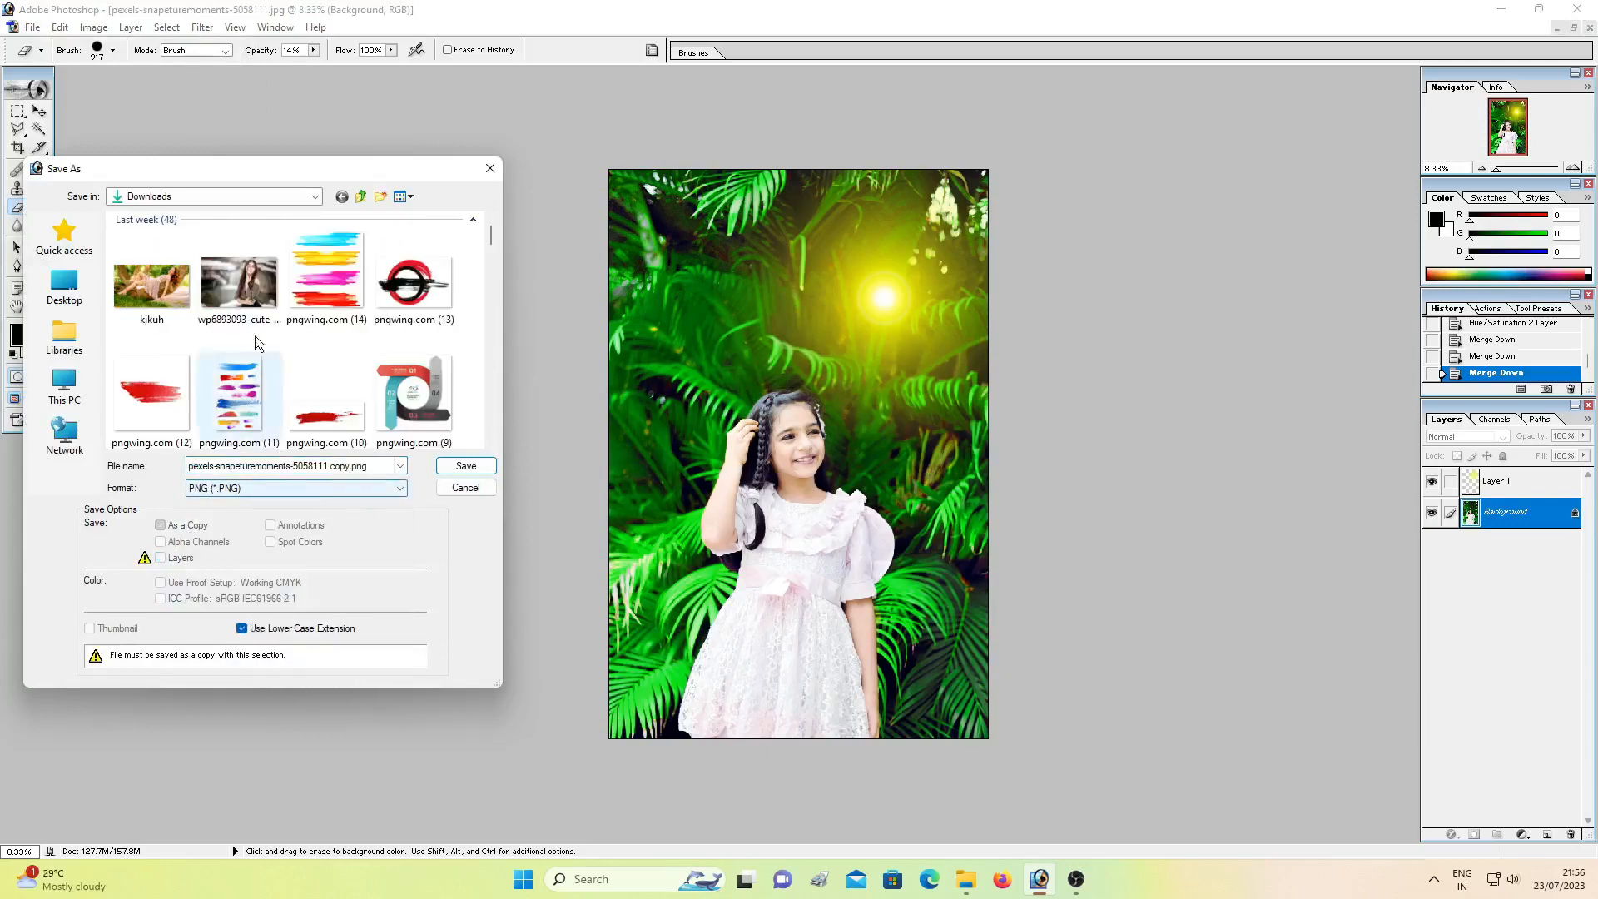
Choose the Videos folder, edit the end of the suggested file name, and save the PNG copy
click(262, 198)
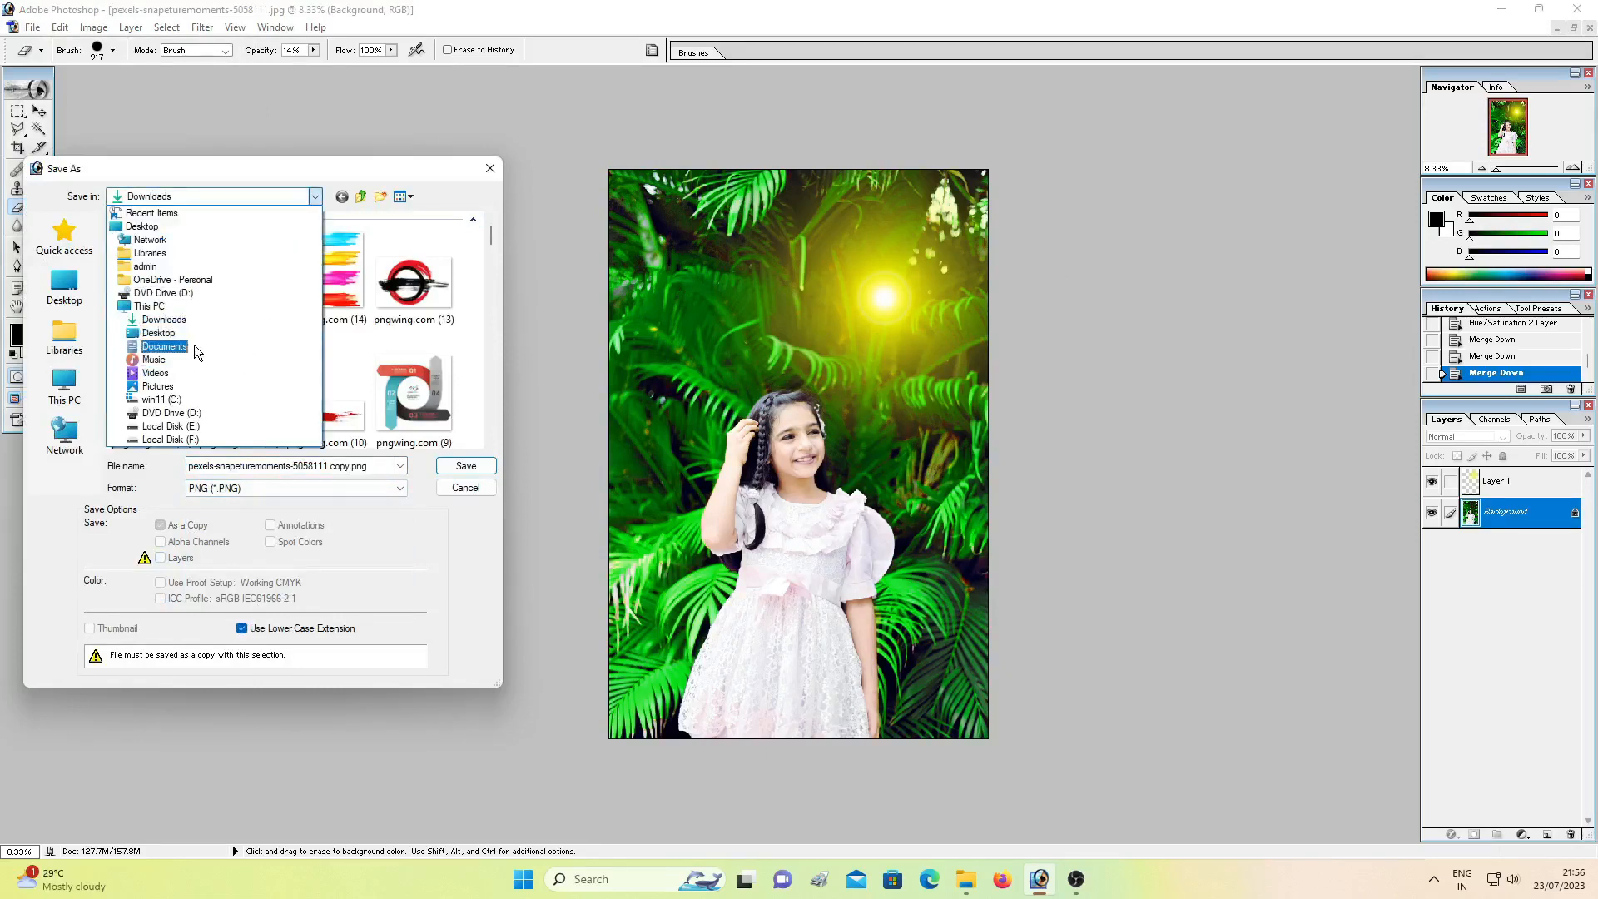
click(179, 374)
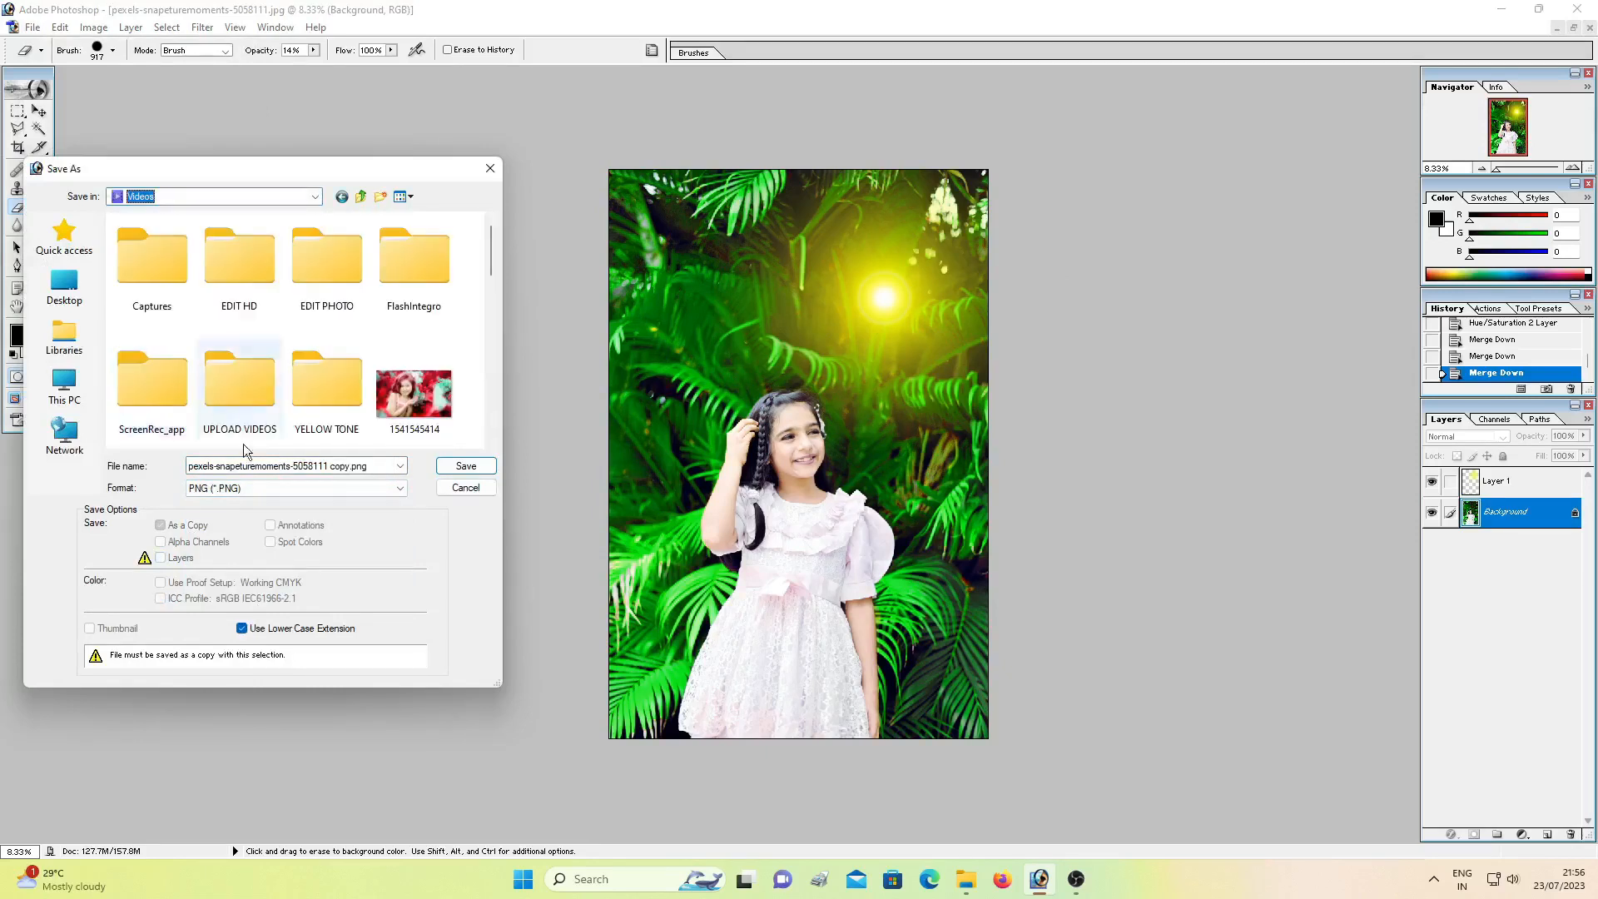
click(317, 468)
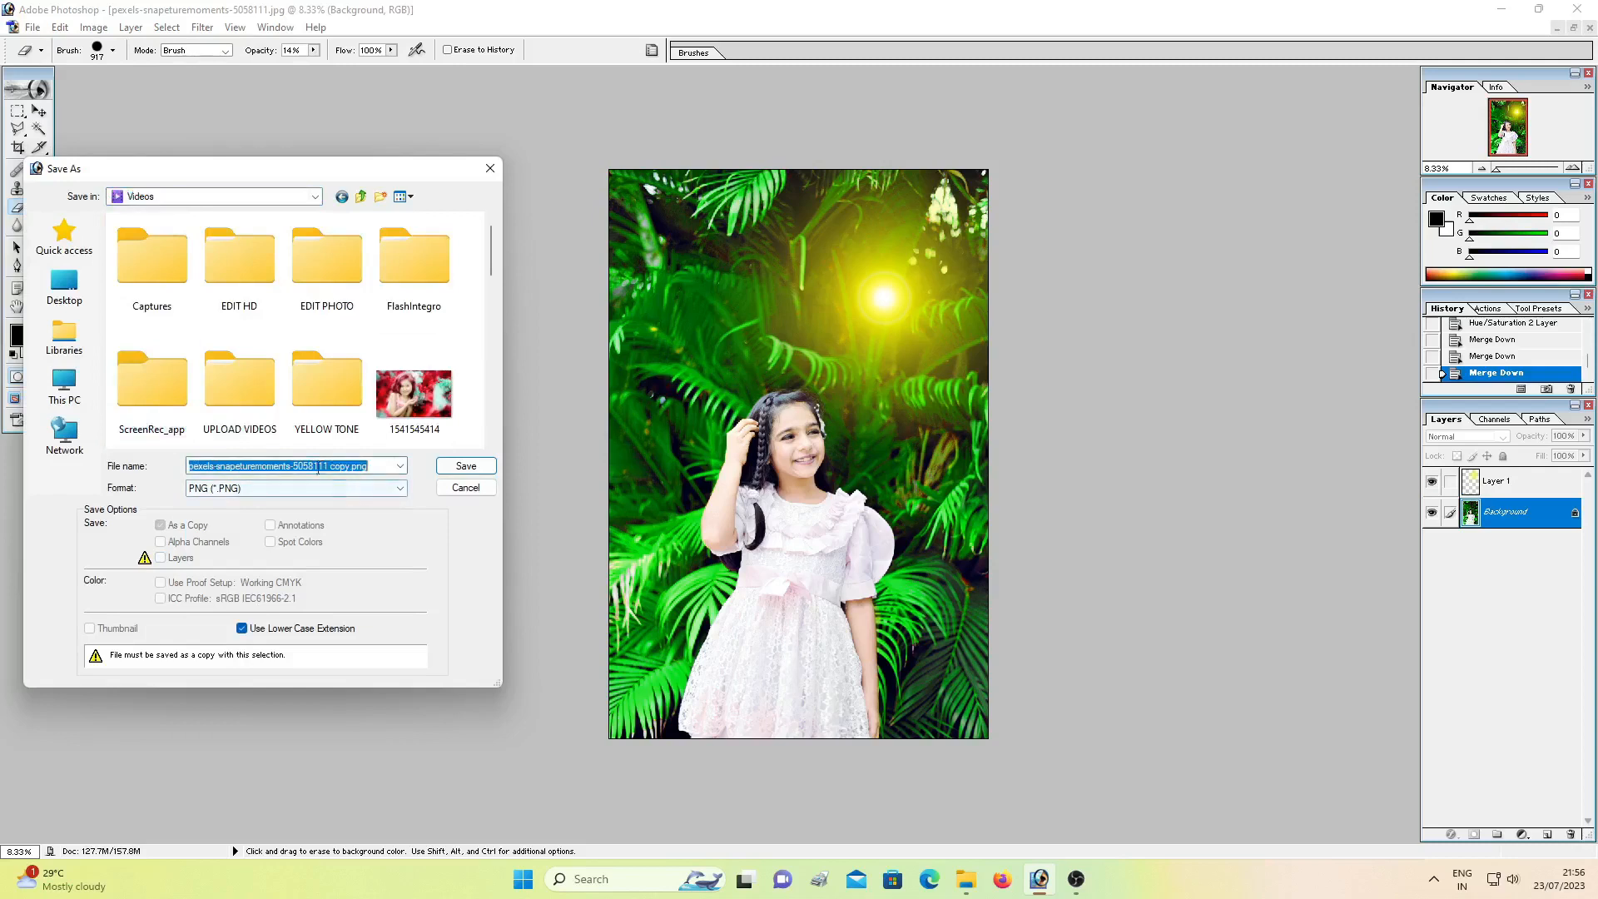
click(346, 466)
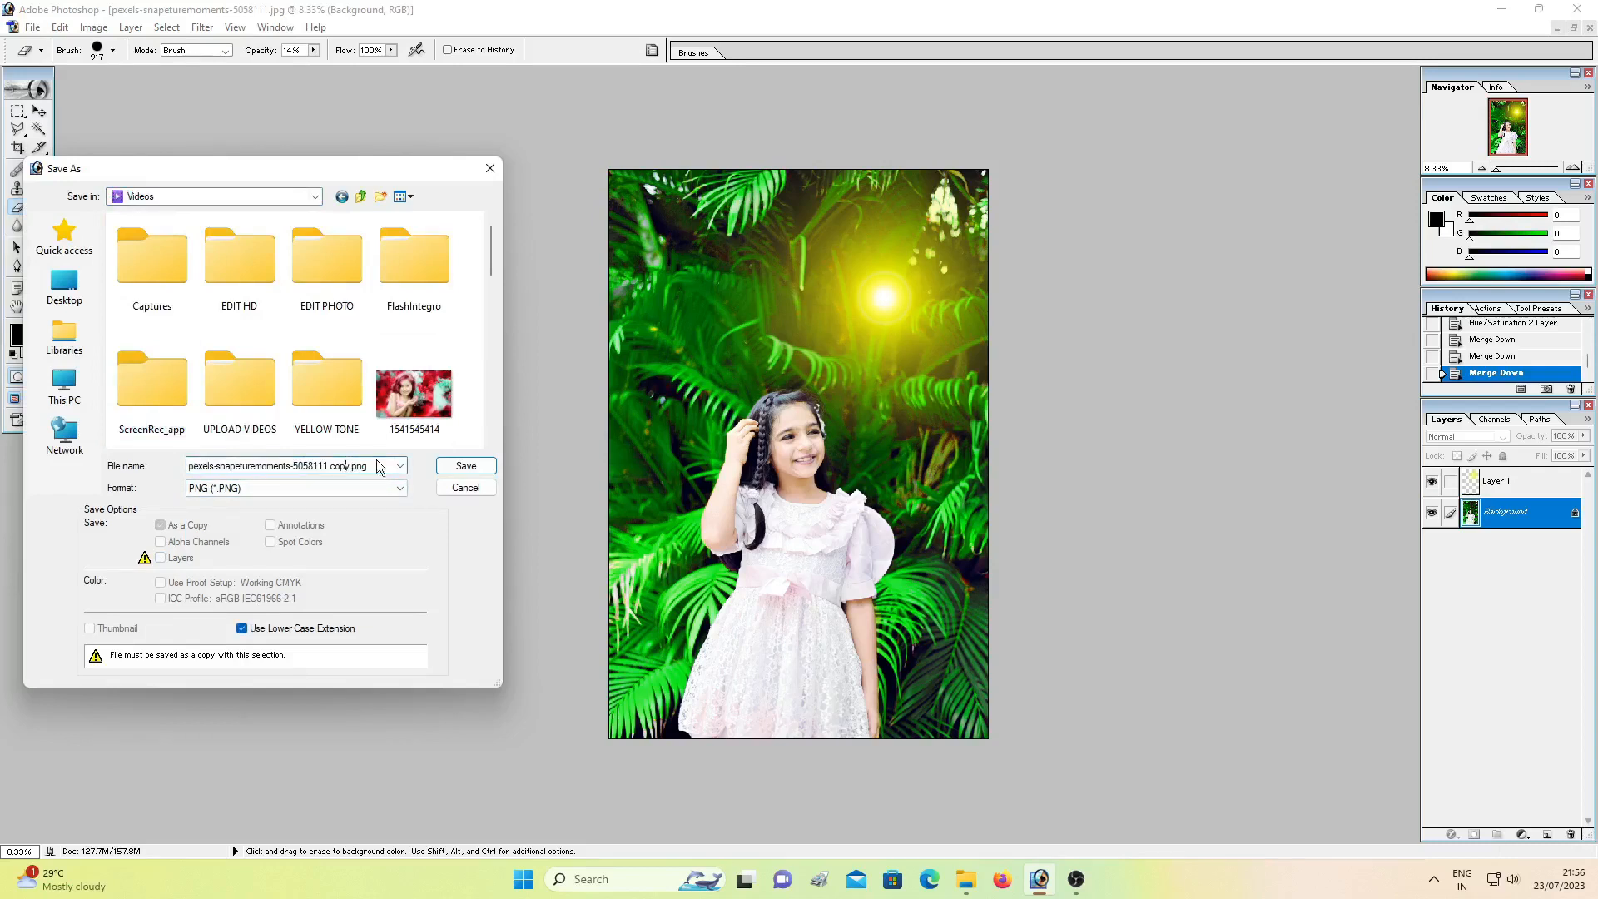
key(BackSpace)
key(BackSpace)
key(BackSpace)
text(n)
key(Return)
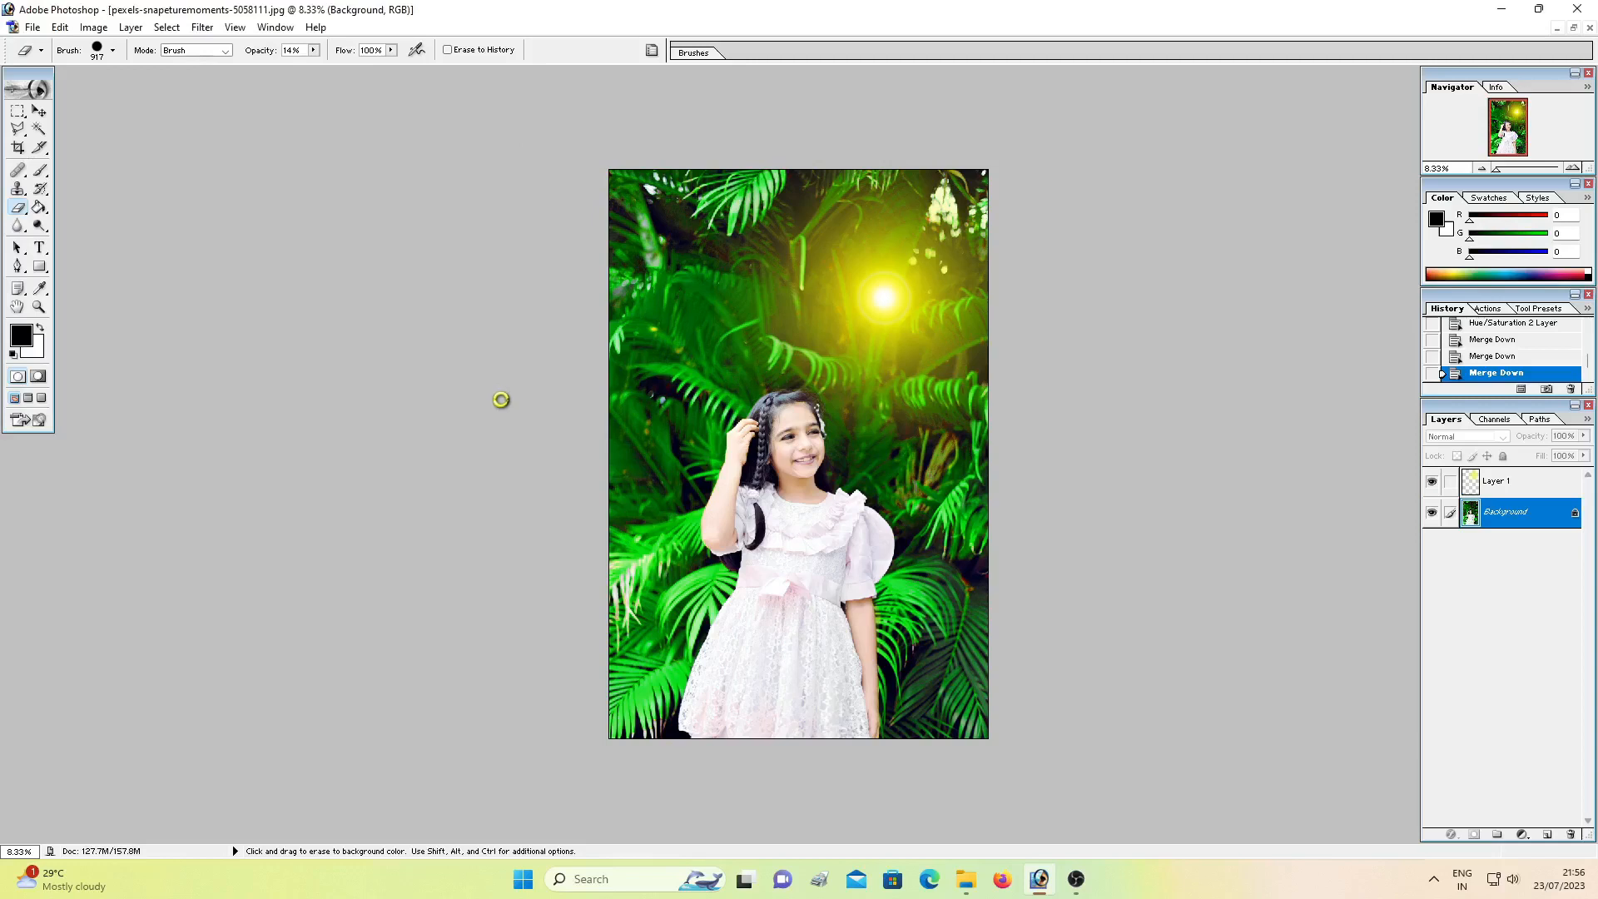
click(831, 422)
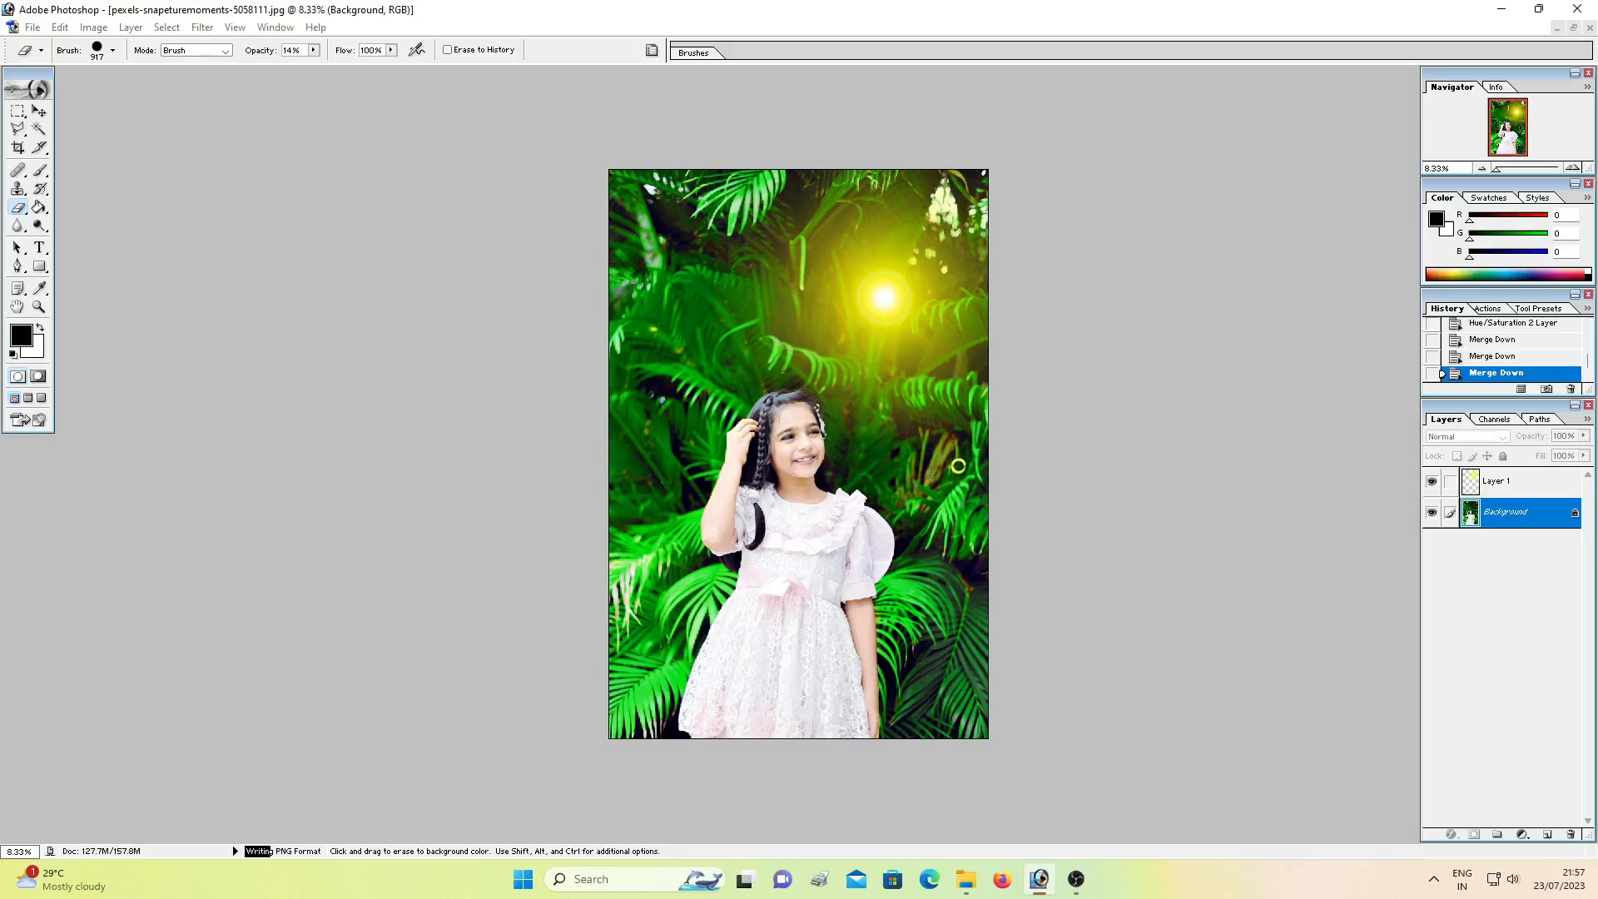
click(1075, 881)
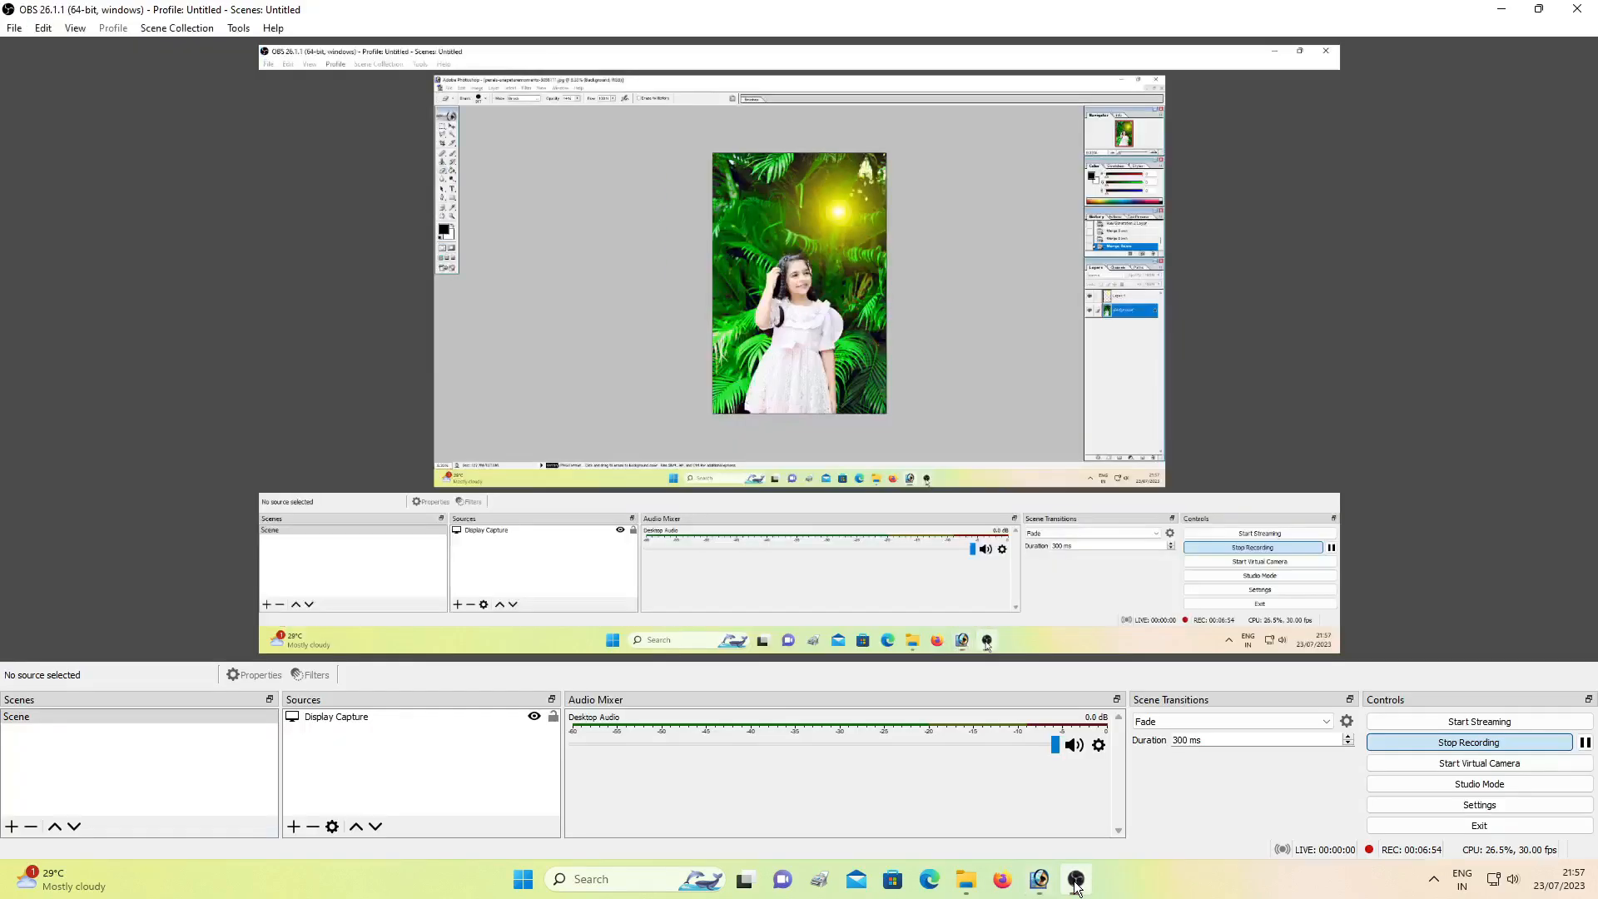